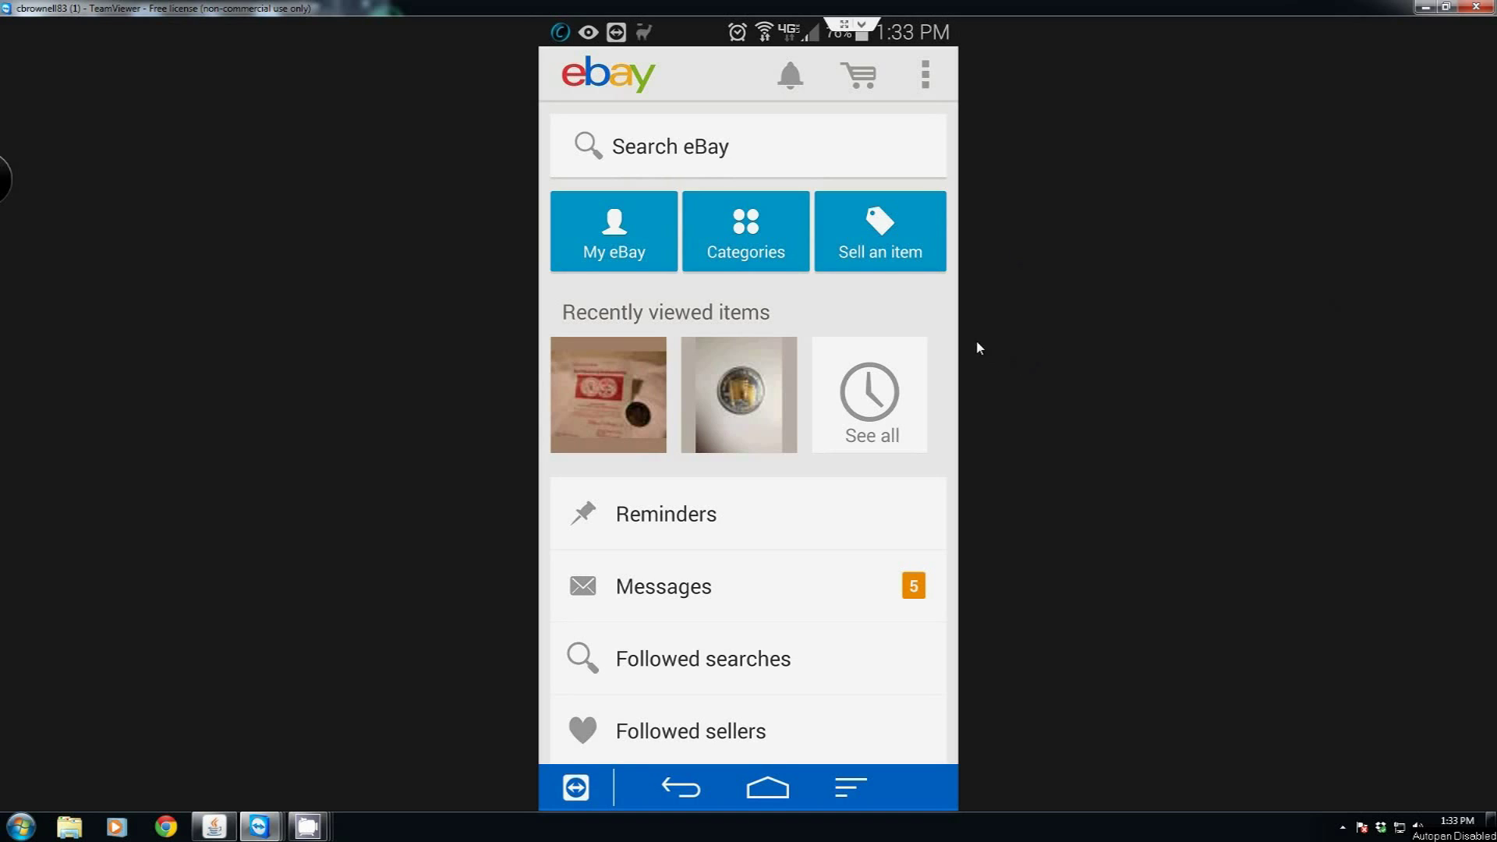
Start a new sale listing titled "Pyramid Power Supply" using the suggested Radio Communication power supplies category
{"action": "left_click", "coordinate": [881, 260]}
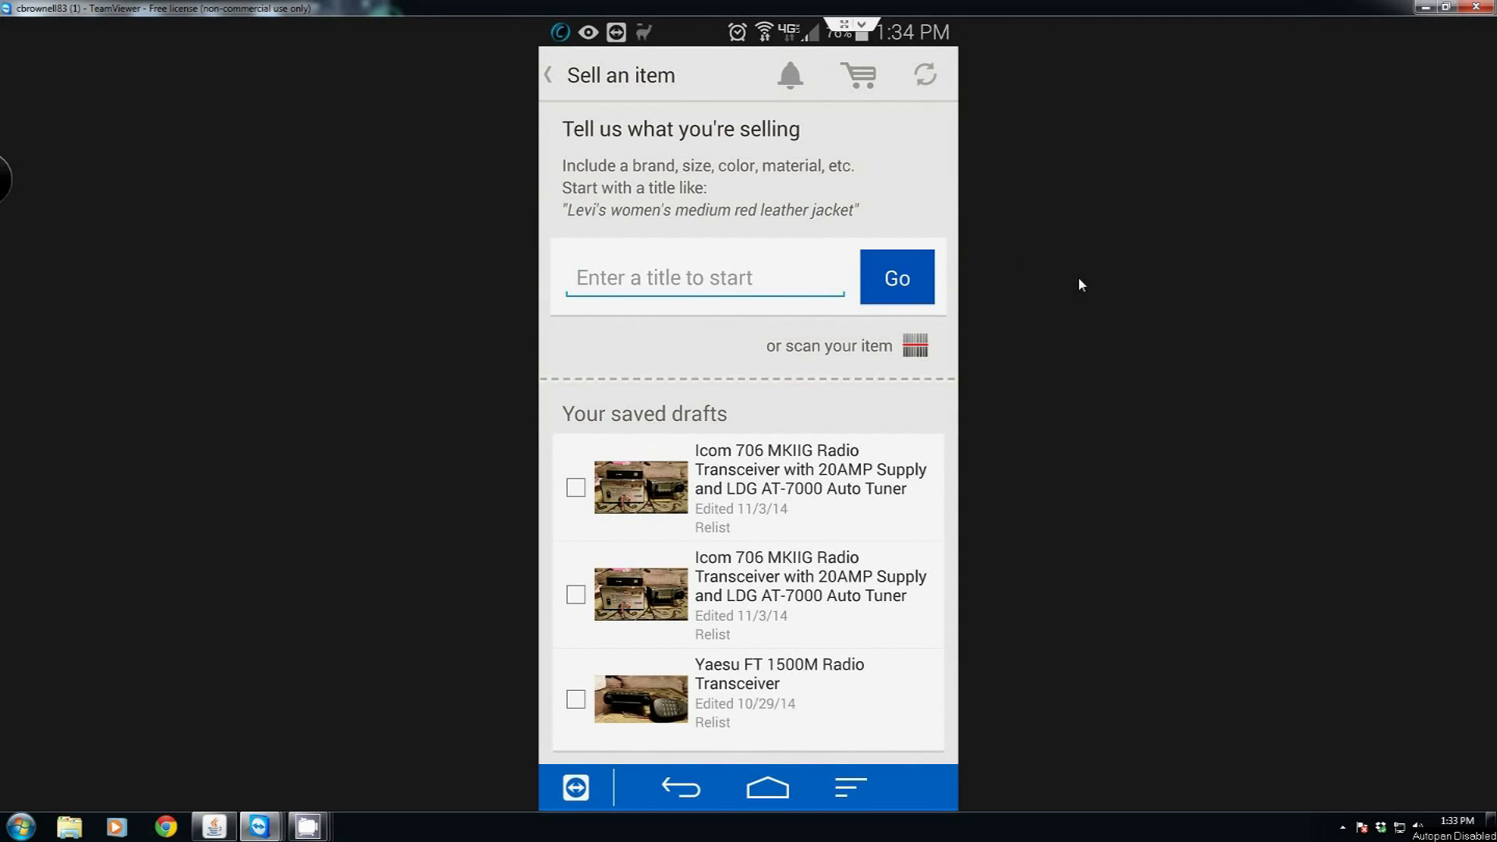
{"action": "type", "text": "Pyramid"}
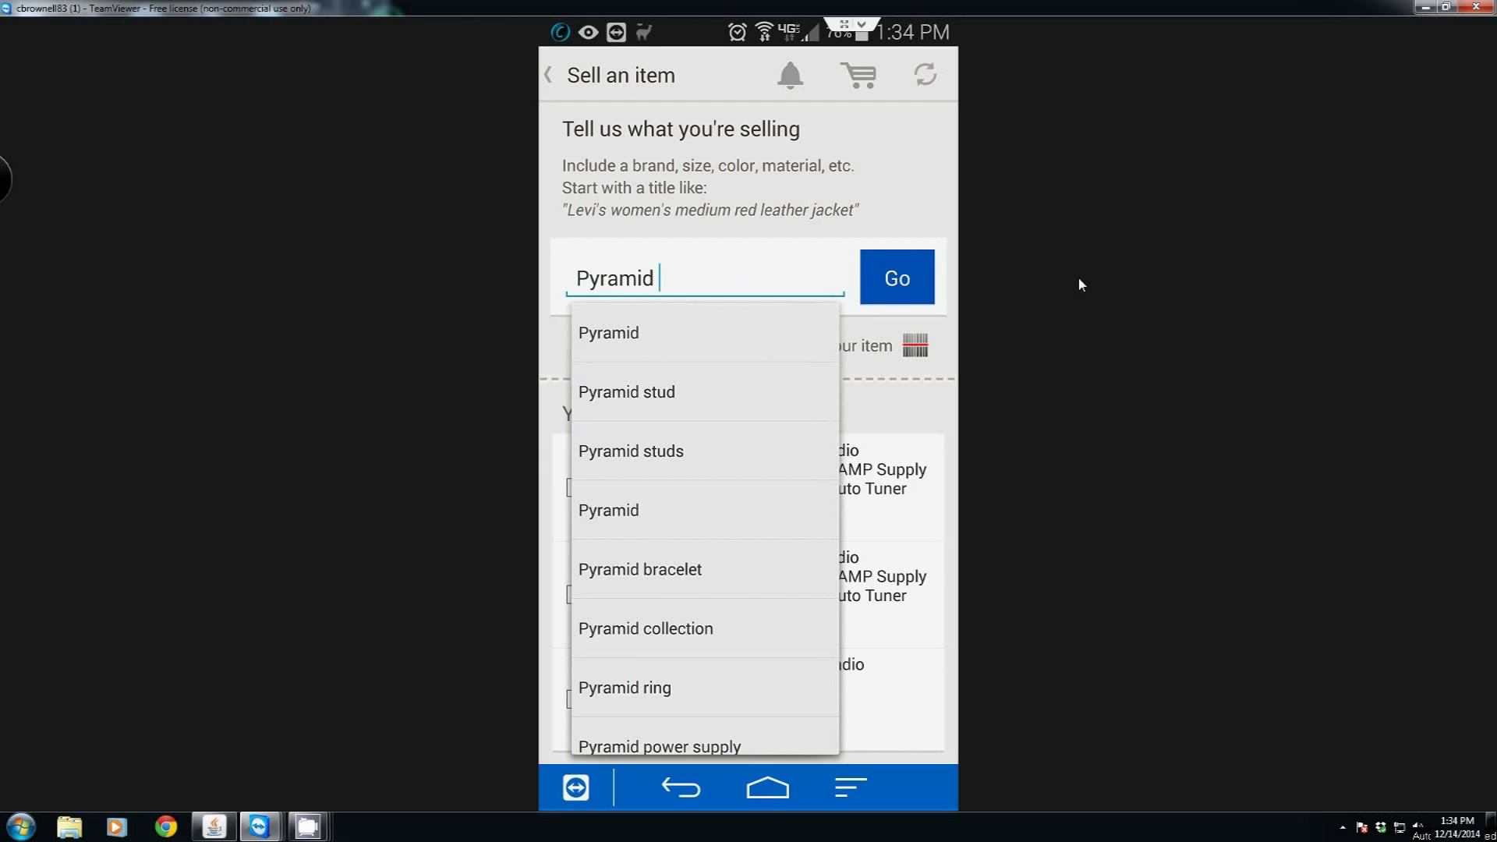
{"action": "type", "text": "Power"}
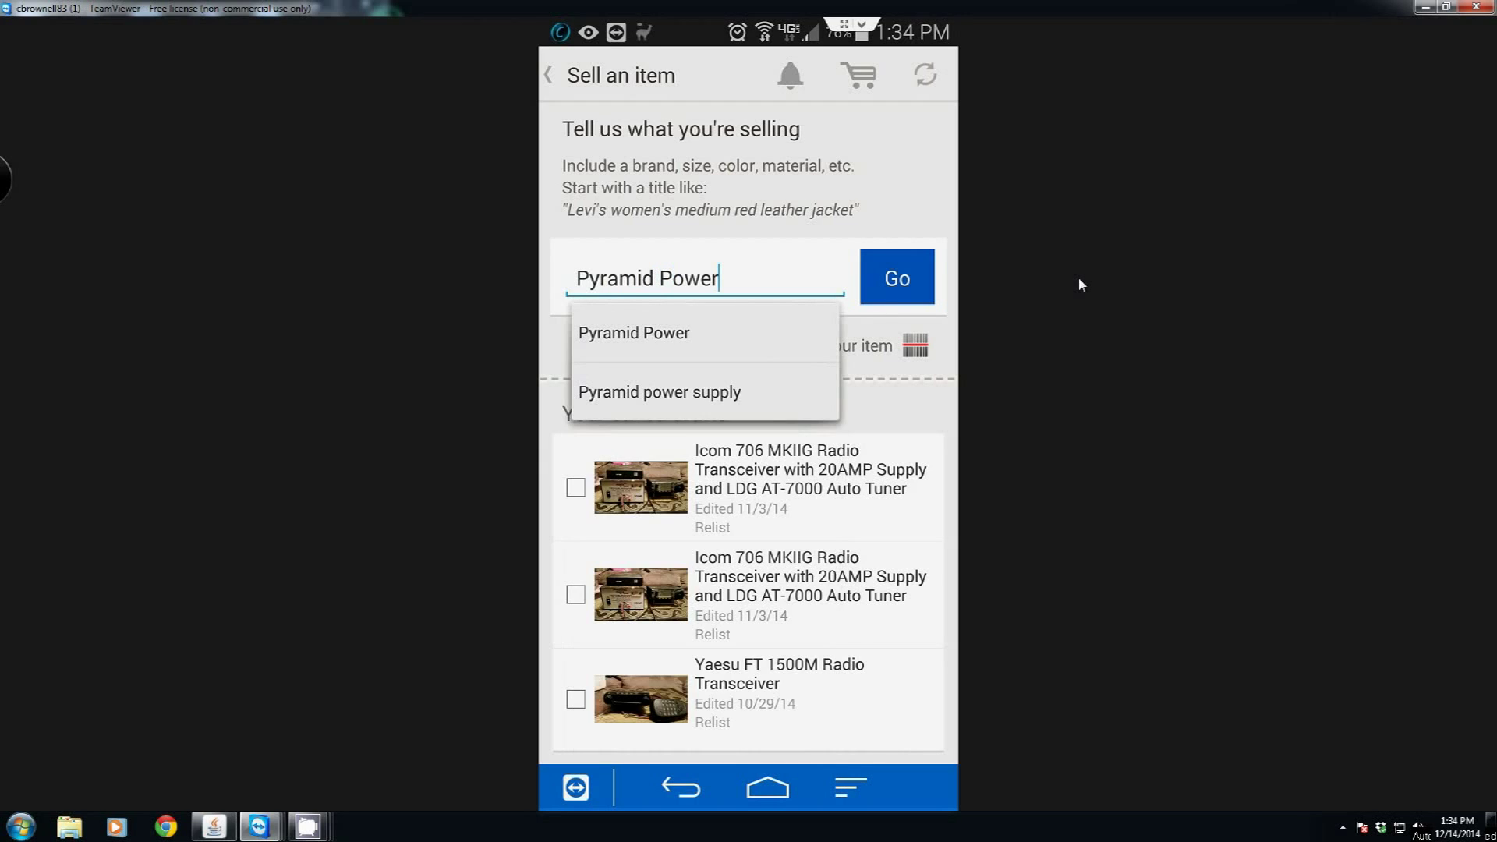
{"action": "type", "text": " Supply"}
{"action": "left_click", "coordinate": [898, 278]}
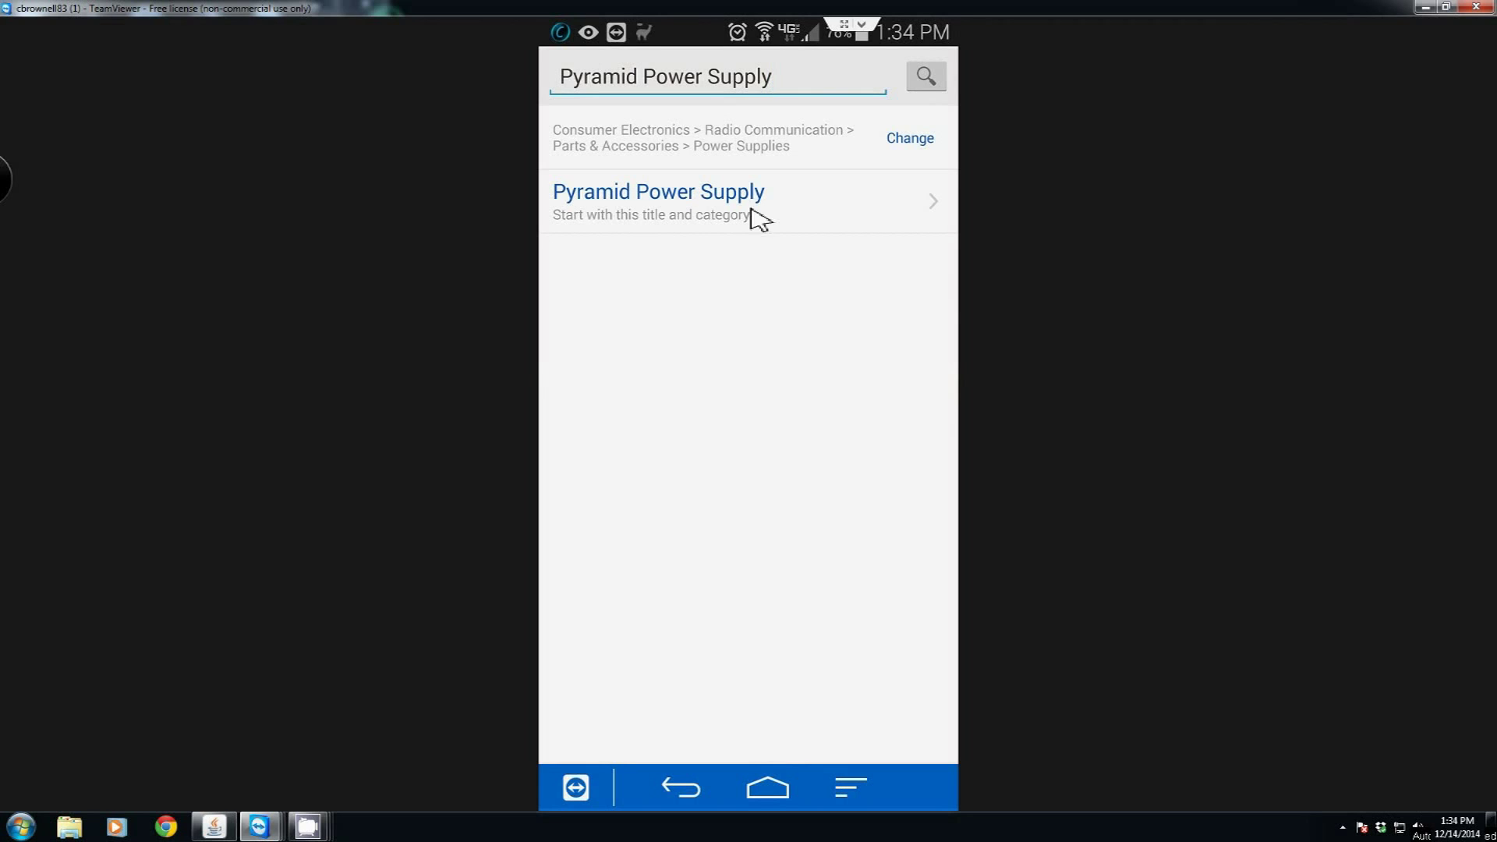
{"action": "left_click", "coordinate": [821, 212]}
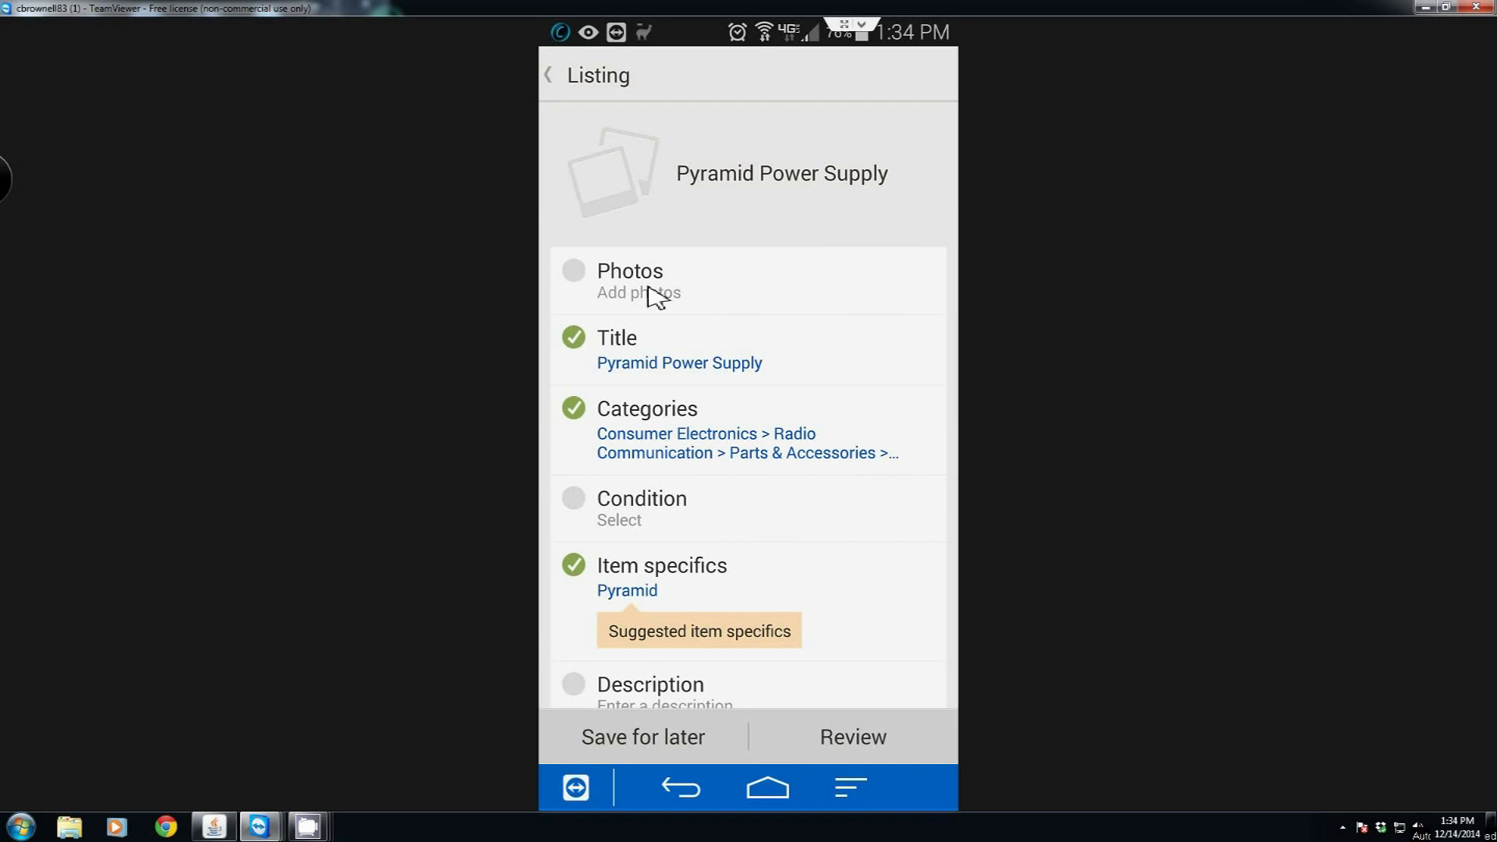
Add the Camera album photo of the power supply's front panel, cropped closer around the unit, as the listing's main photo
{"action": "left_click", "coordinate": [692, 310]}
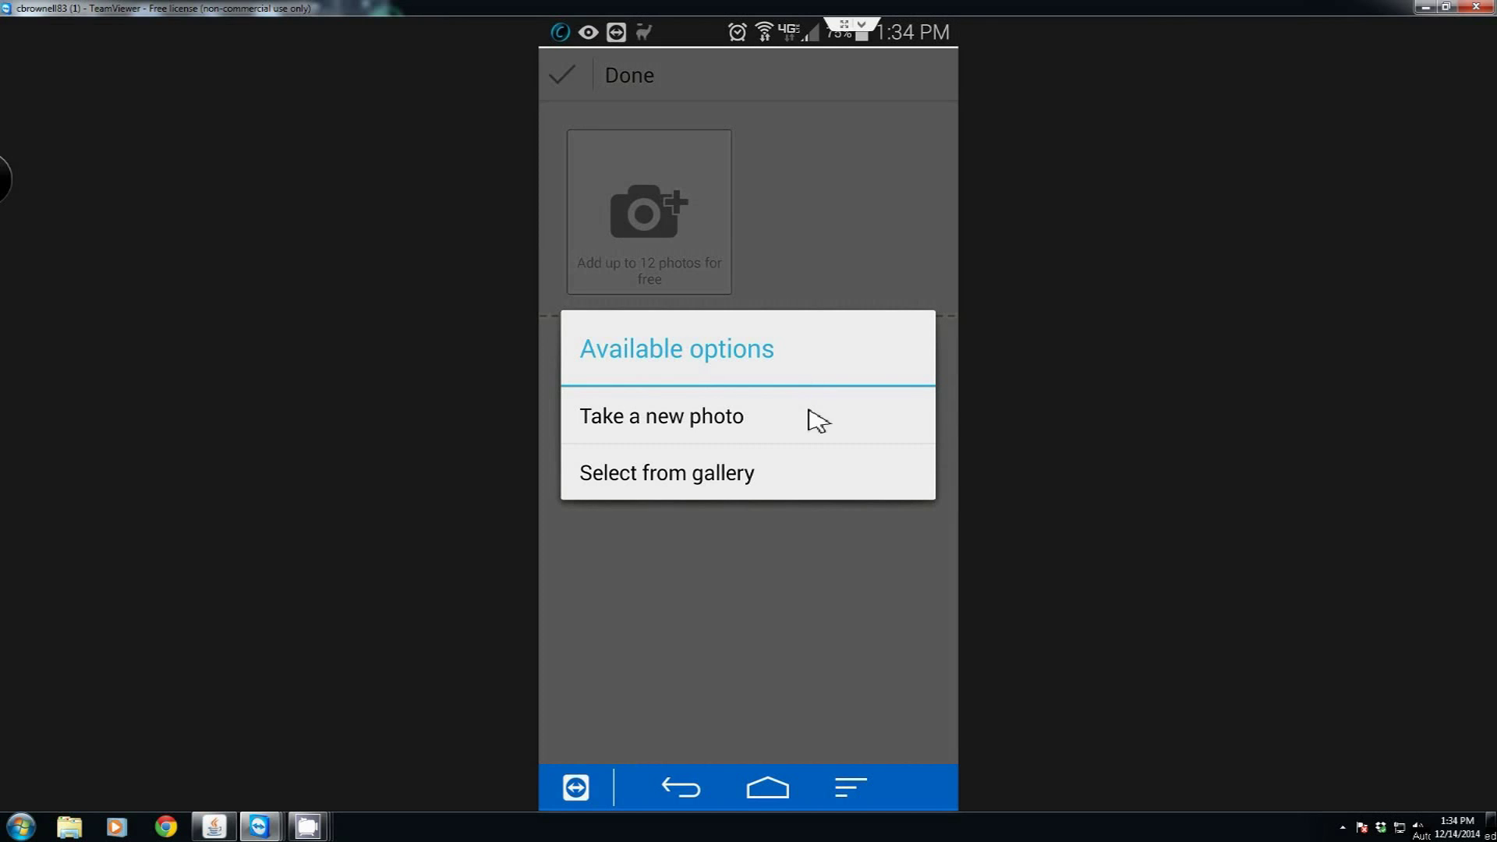
{"action": "left_click", "coordinate": [734, 484]}
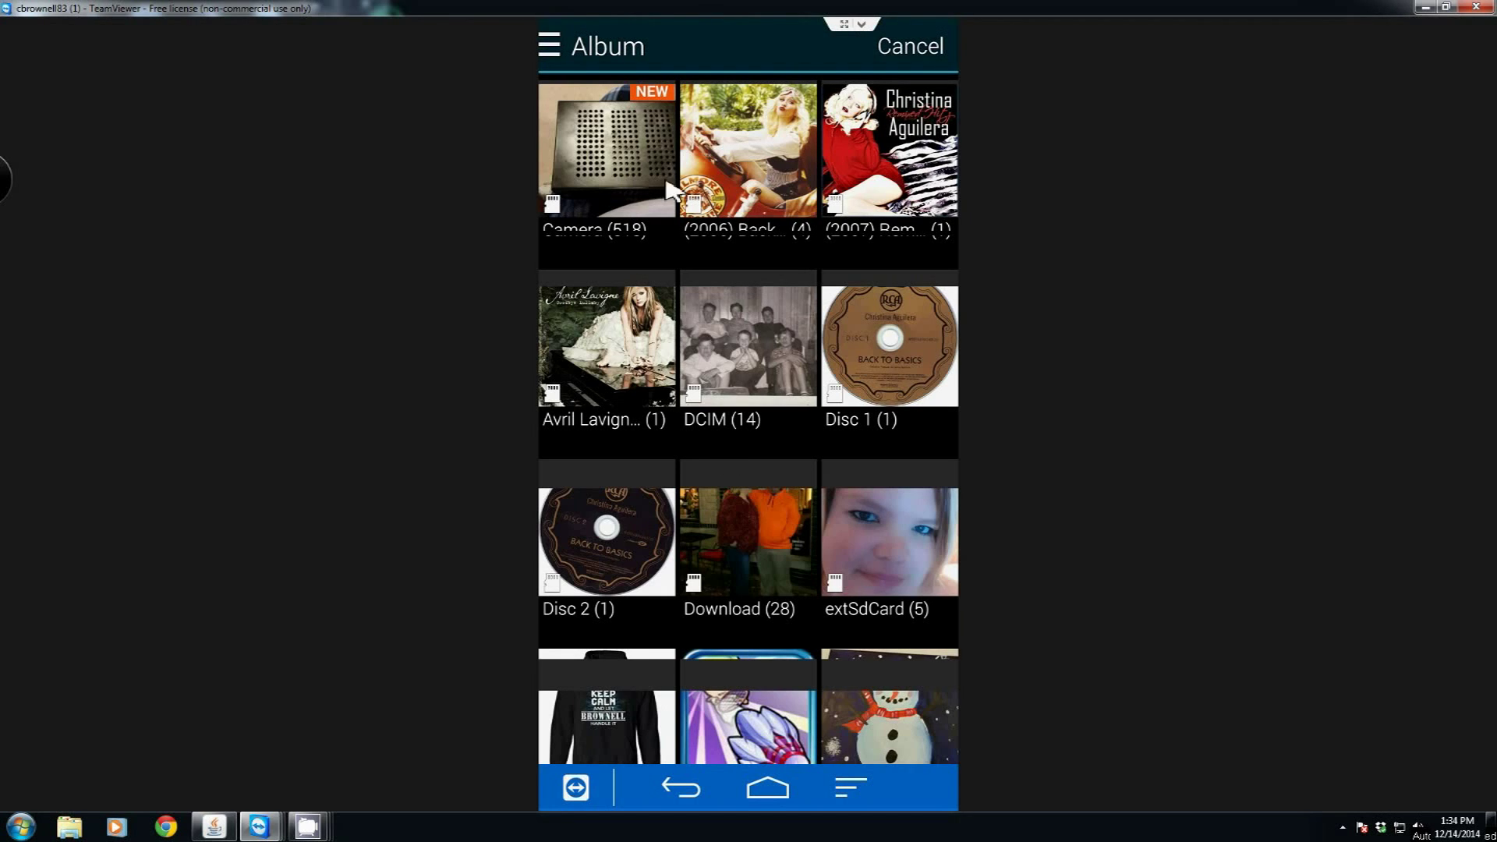
{"action": "left_click", "coordinate": [640, 158]}
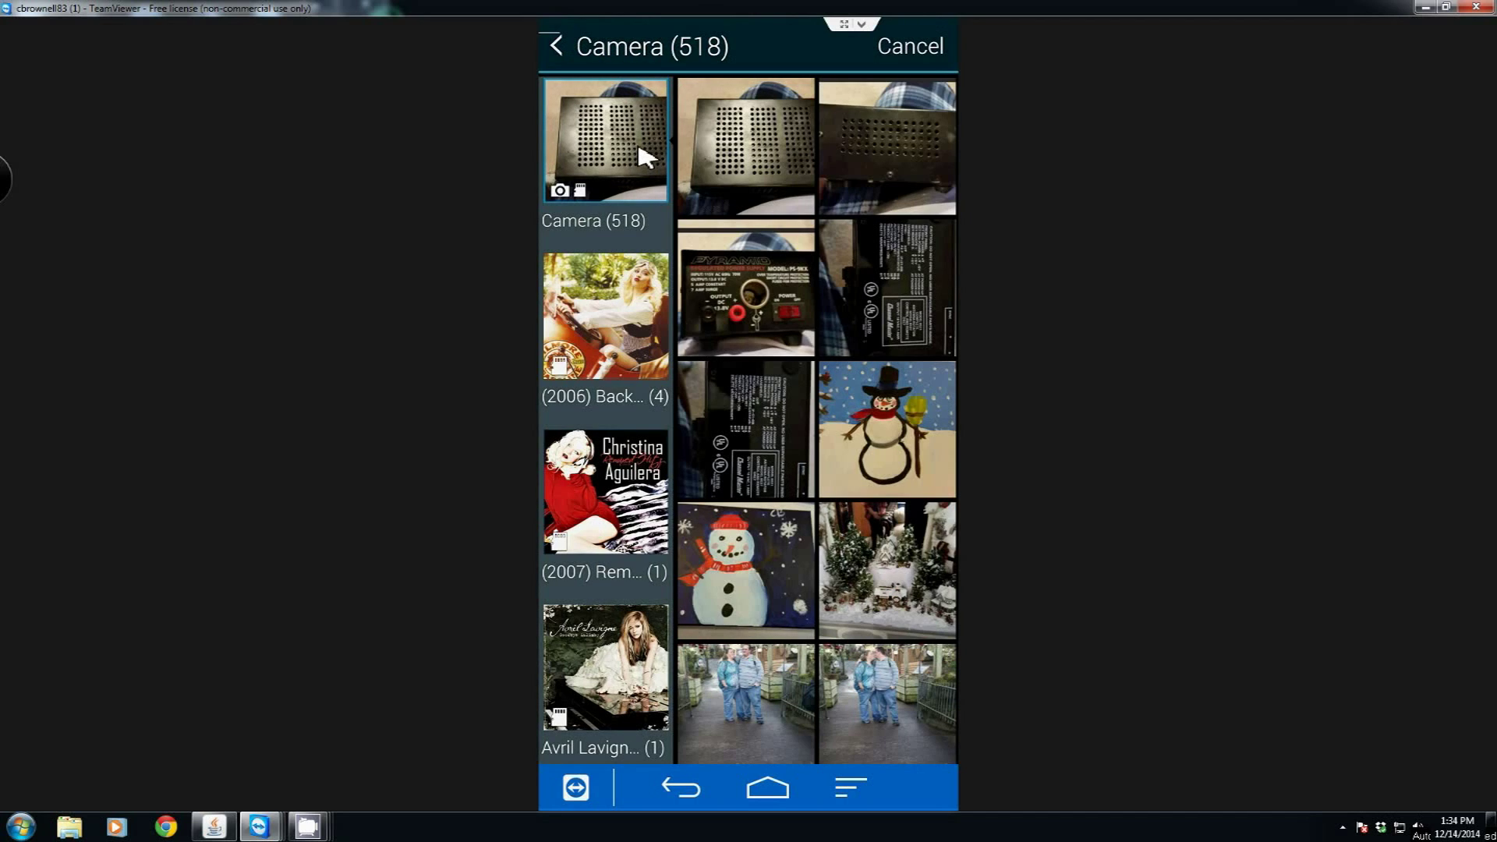
{"action": "left_click", "coordinate": [780, 294]}
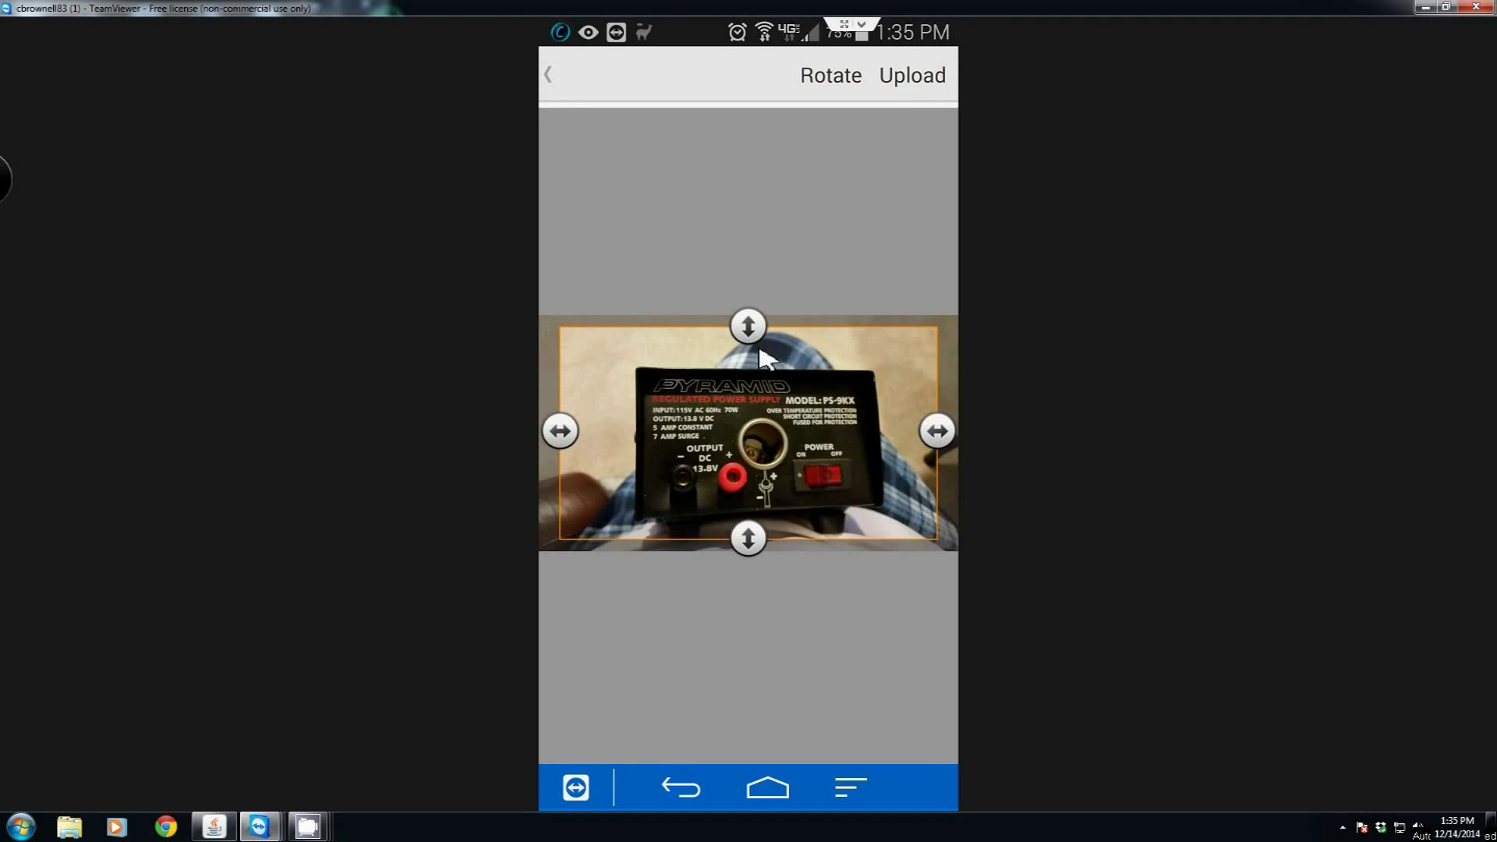
{"action": "mouse_move", "coordinate": [749, 332]}
{"action": "left_mouse_down"}
{"action": "mouse_move", "coordinate": [755, 362]}
{"action": "mouse_move", "coordinate": [757, 338]}
{"action": "left_mouse_up"}
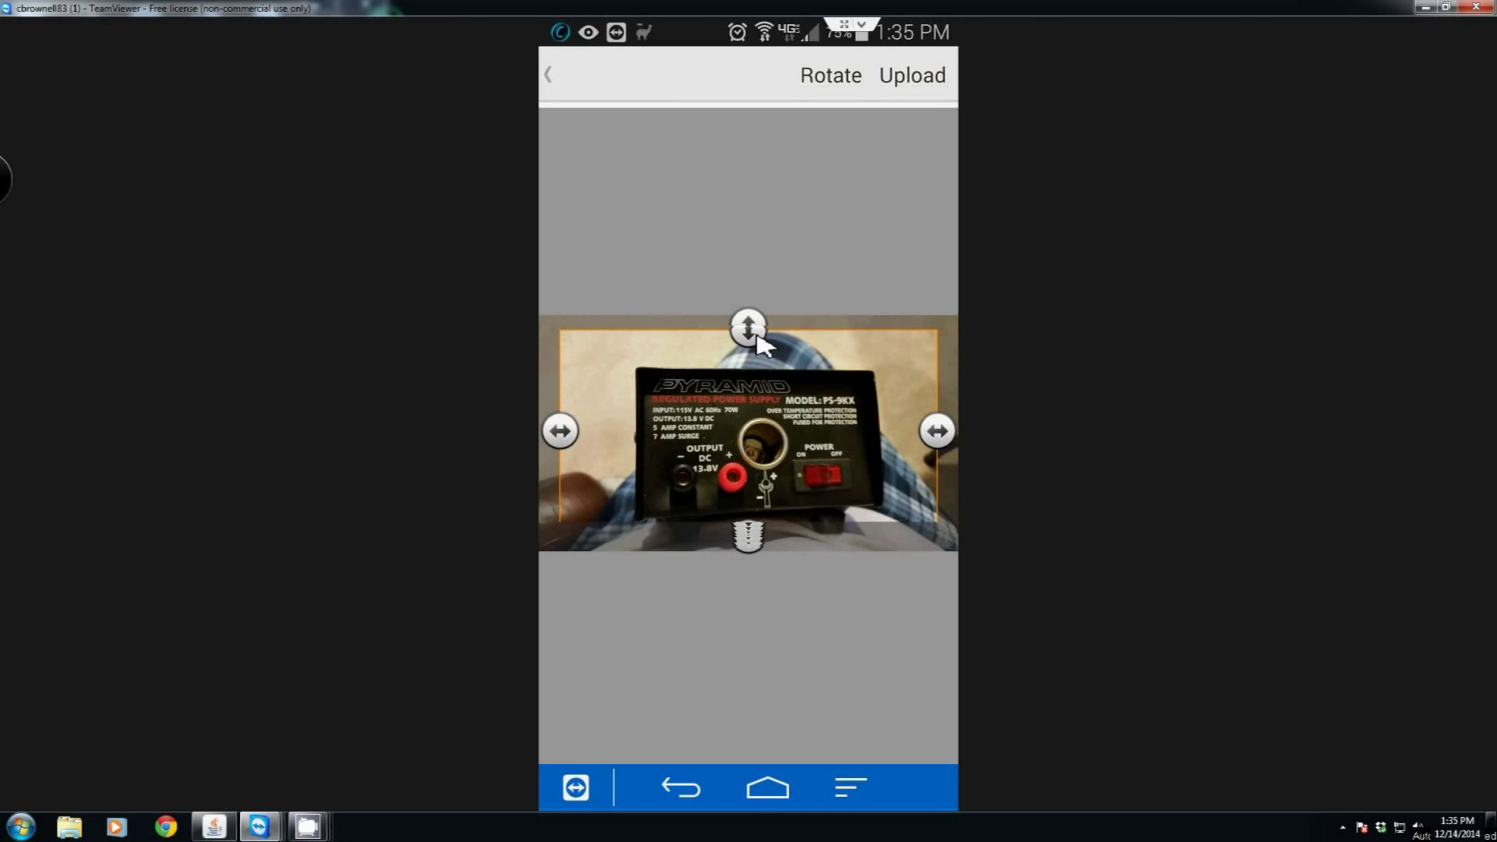
{"action": "left_click_drag", "start_coordinate": [945, 439], "coordinate": [911, 444]}
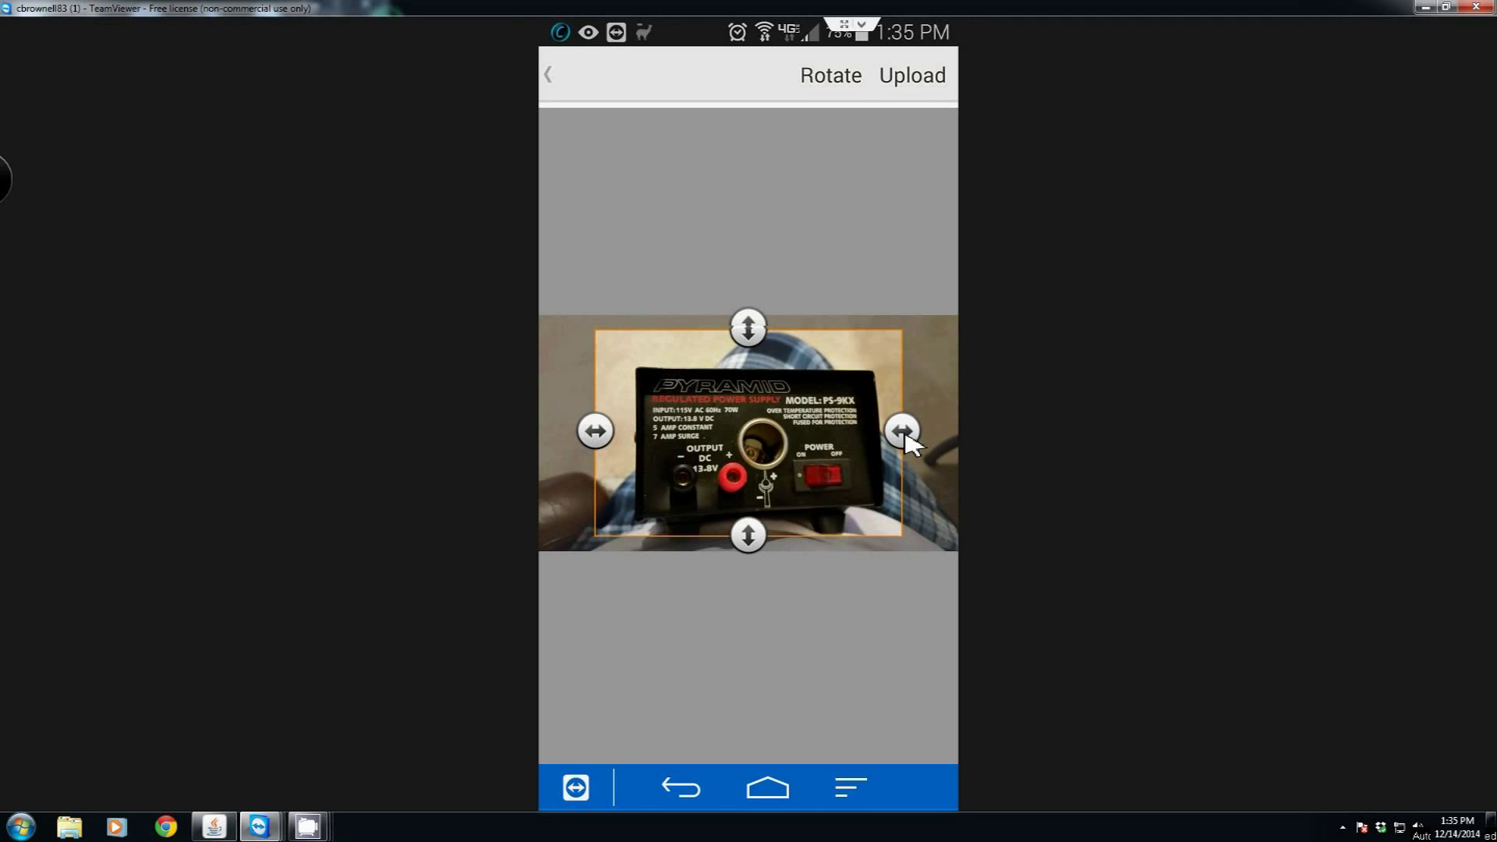
{"action": "left_click_drag", "start_coordinate": [858, 414], "coordinate": [870, 441]}
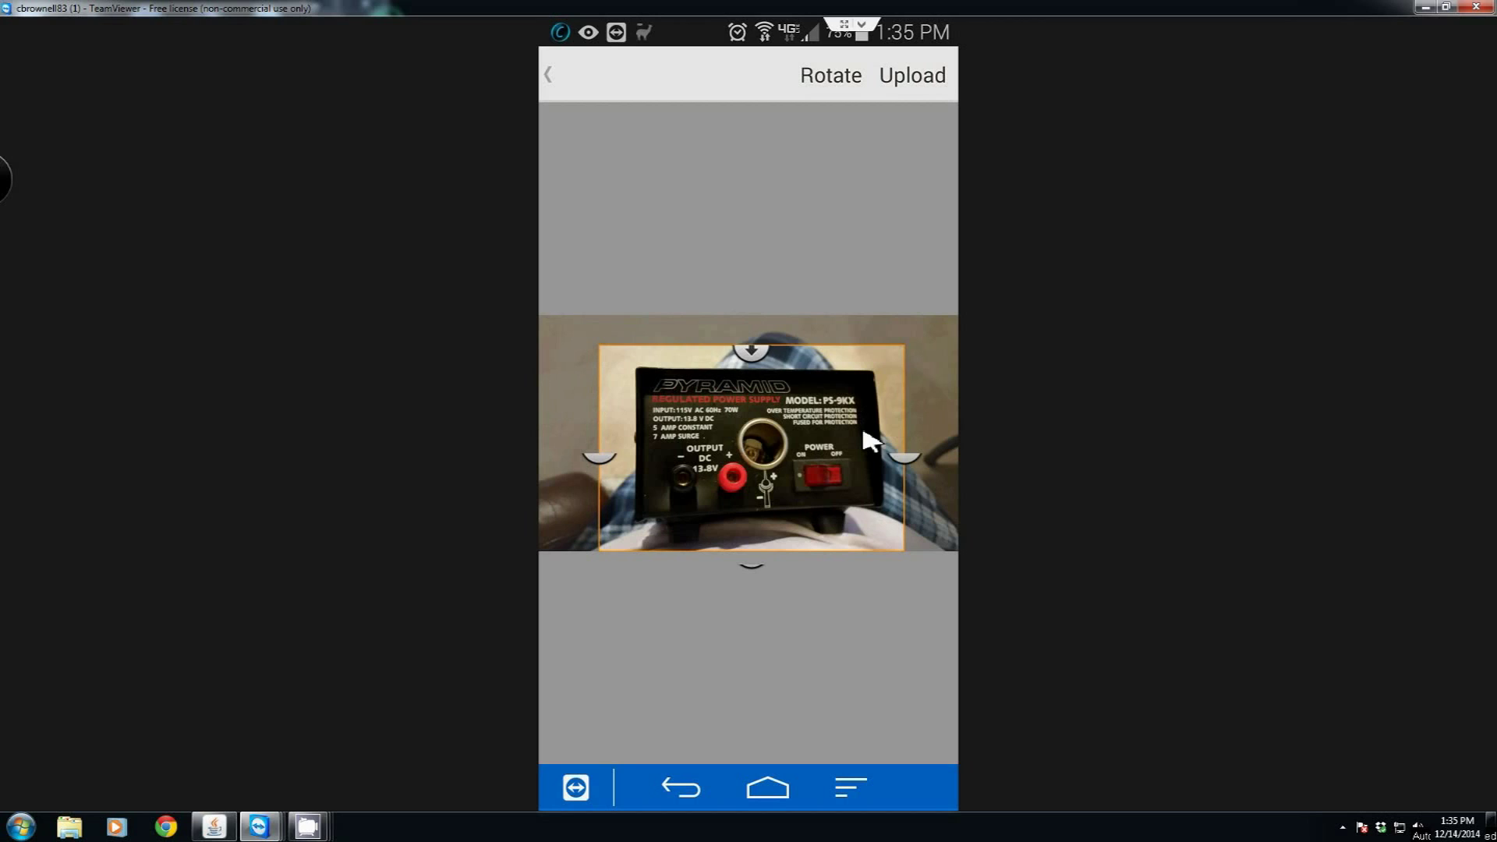
{"action": "left_click", "coordinate": [911, 76]}
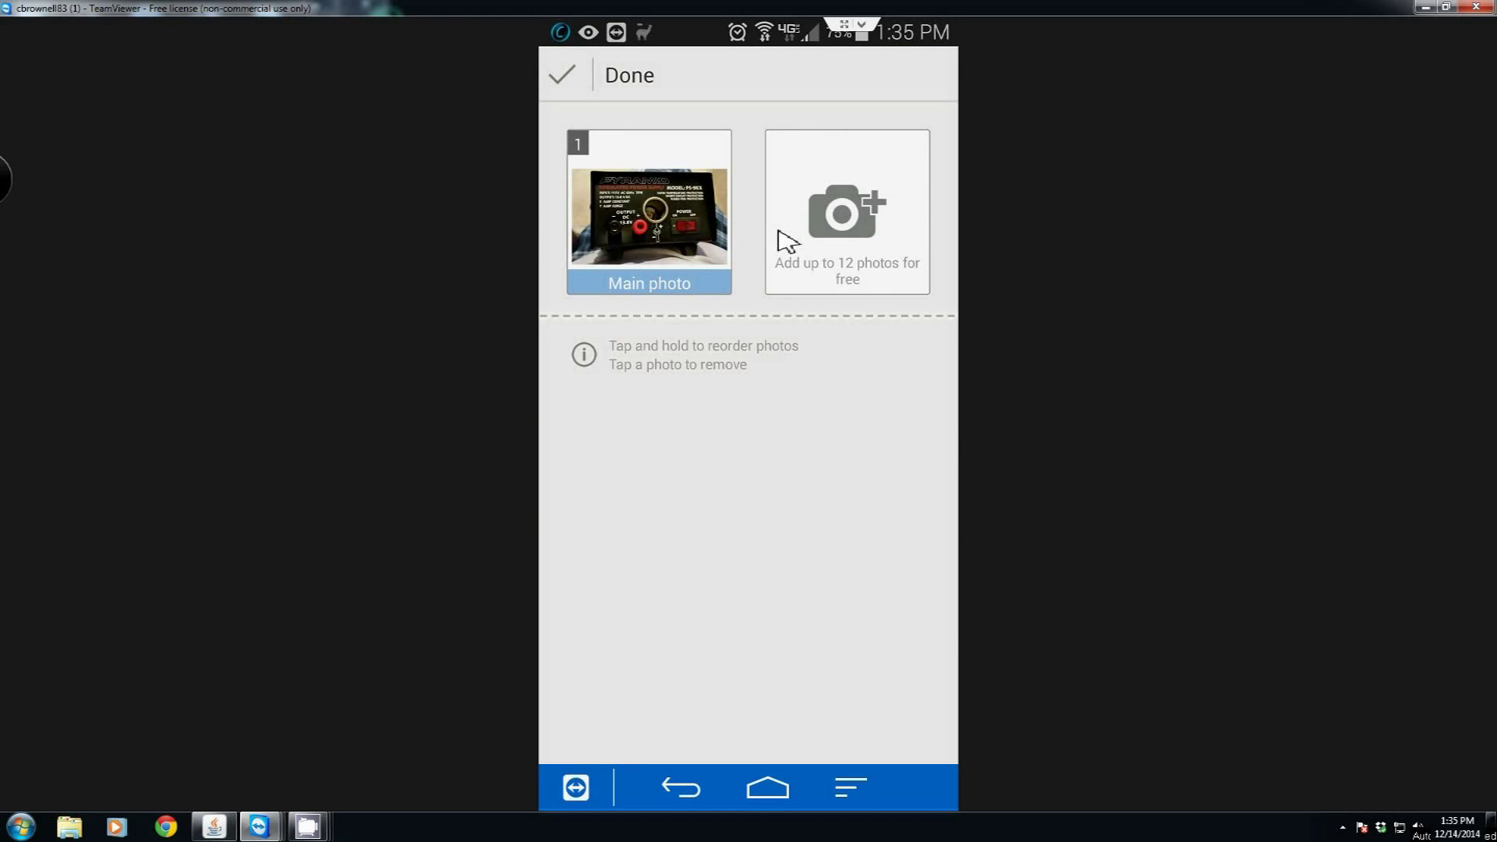
Add two more gallery photos showing the power supply's narrow perforated side and its perforated top, and finish the photo set
{"action": "left_click", "coordinate": [885, 226]}
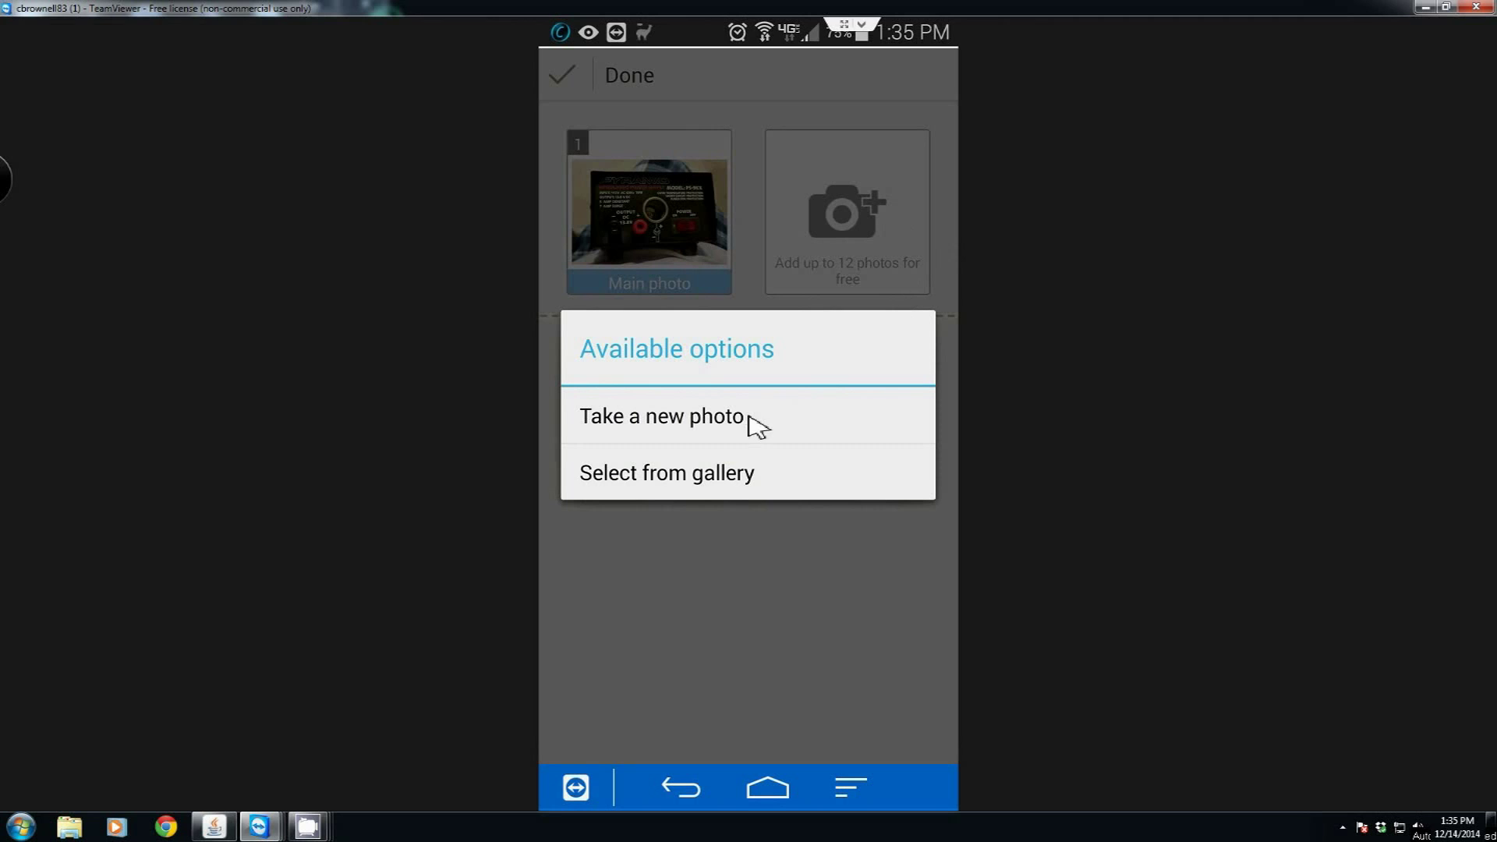
{"action": "left_click", "coordinate": [725, 477]}
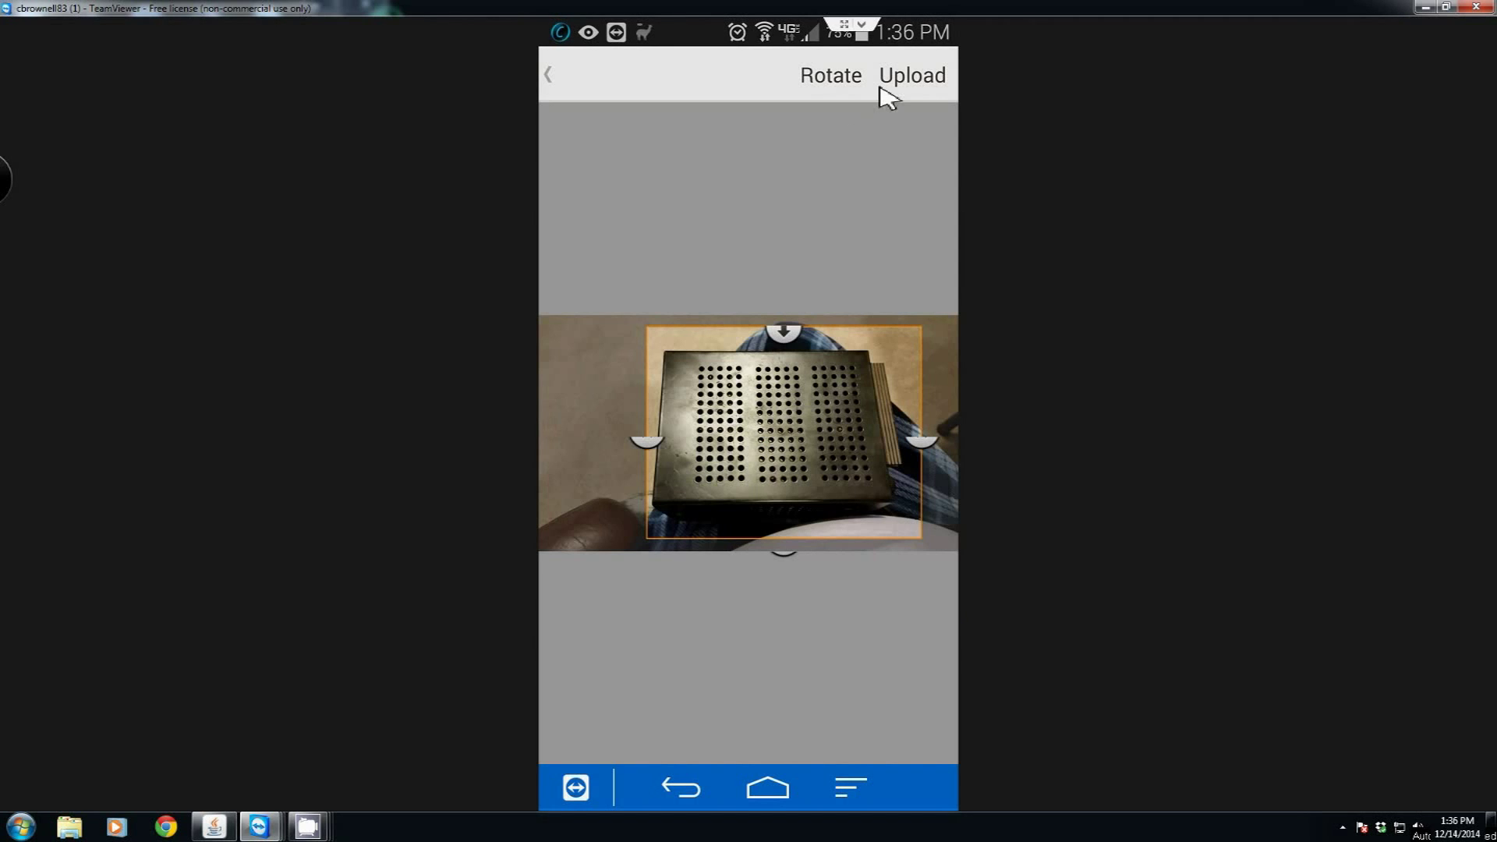
{"action": "left_click", "coordinate": [928, 74]}
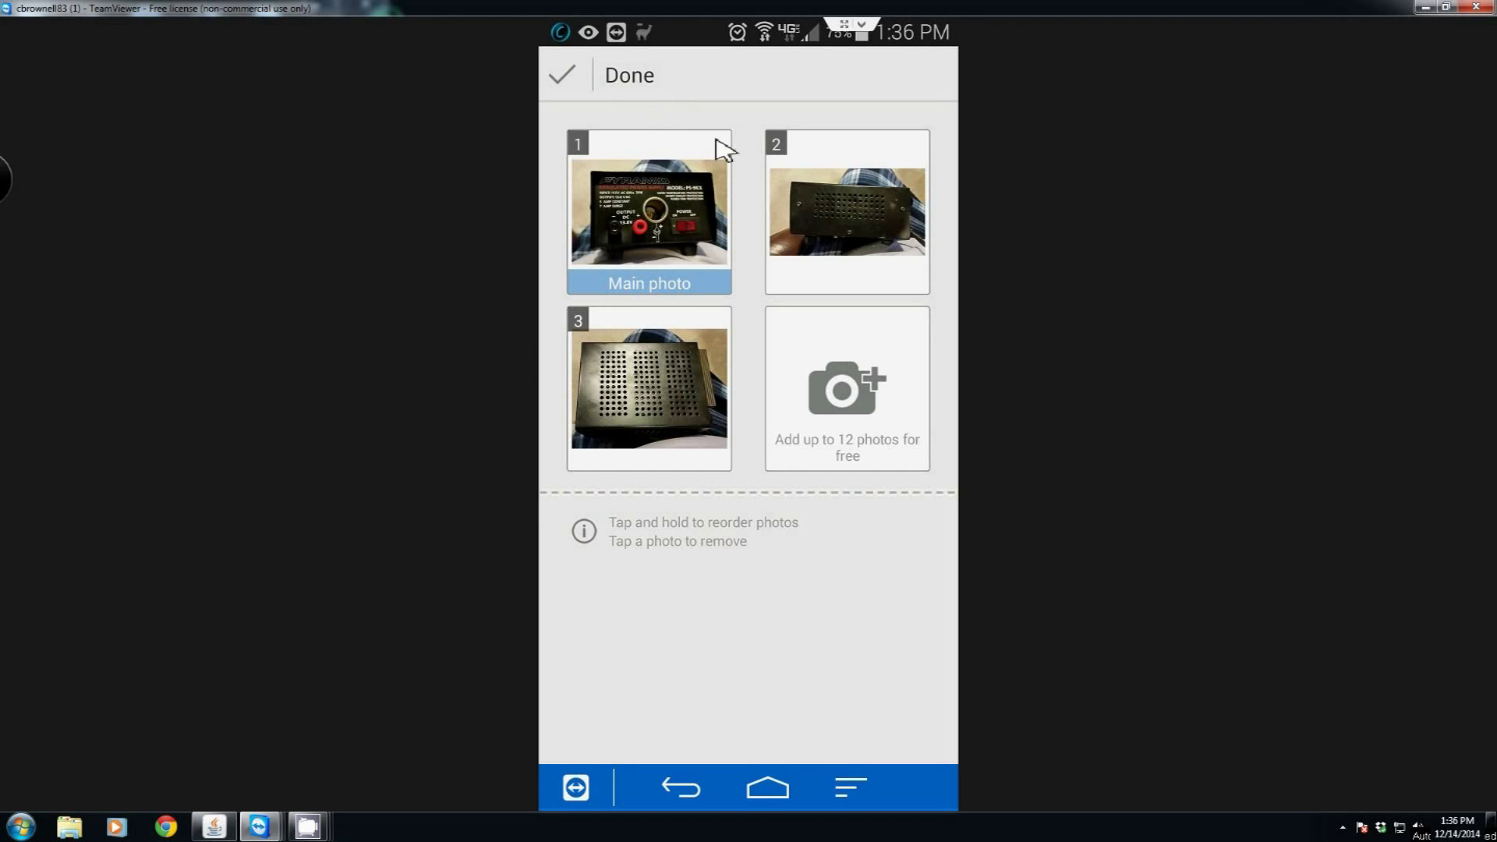
{"action": "left_click", "coordinate": [622, 82]}
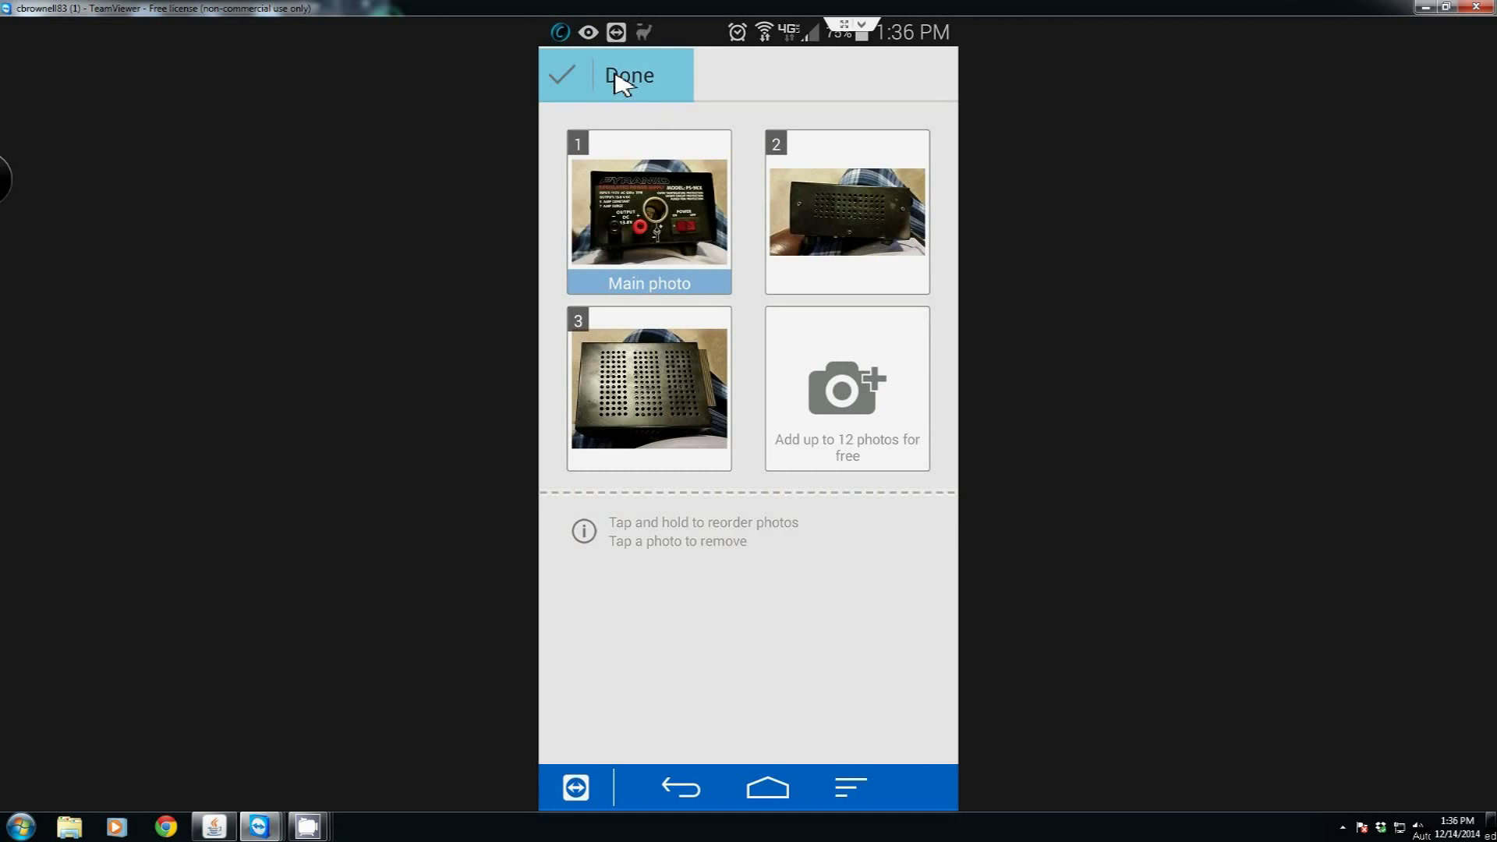
Set the item condition to Used with the condition note "Very good working condition"
{"action": "left_click", "coordinate": [667, 518]}
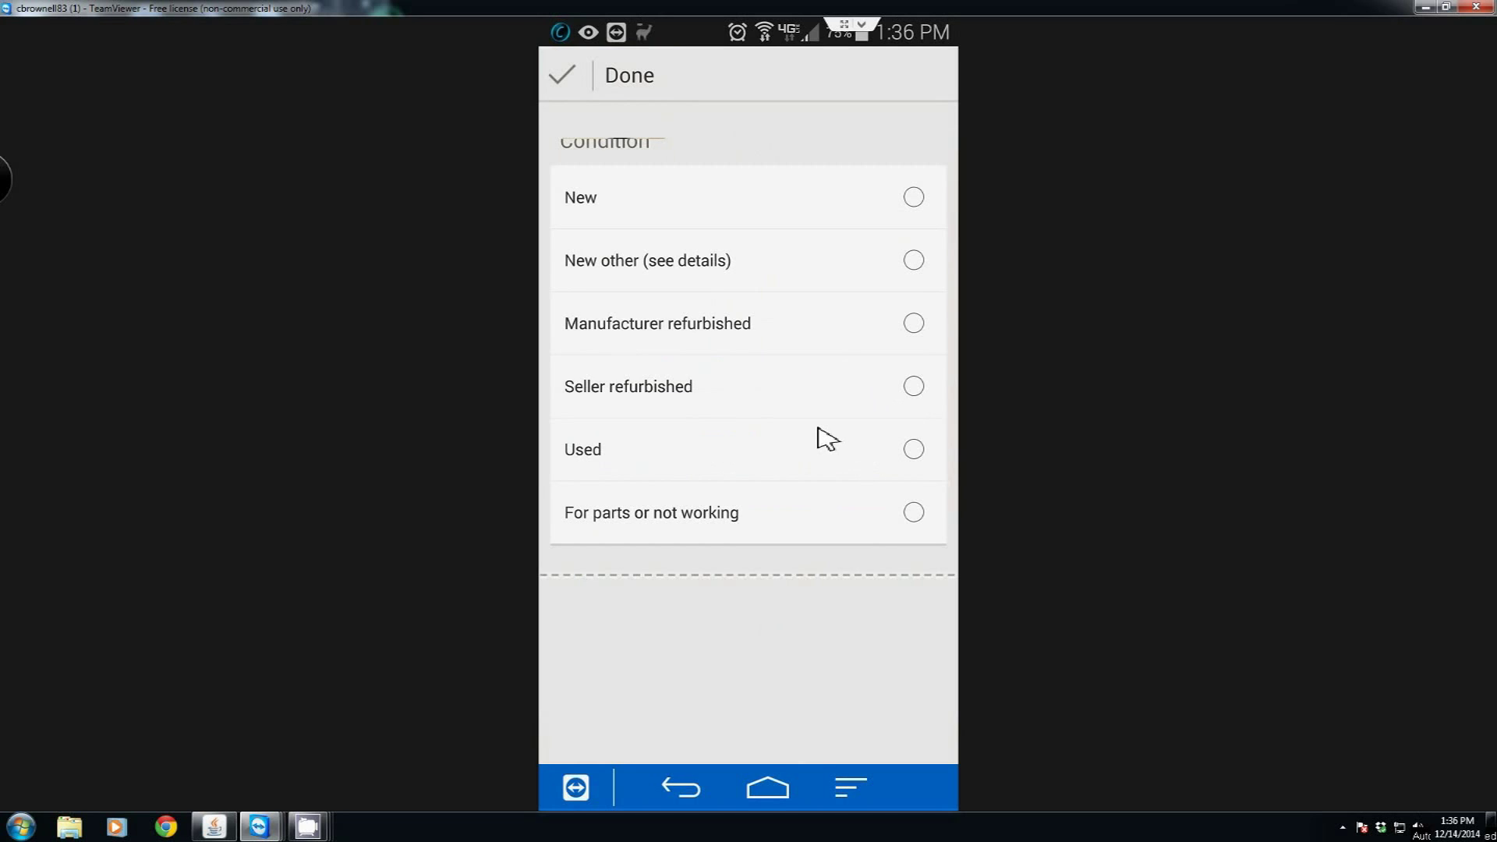
{"action": "left_click", "coordinate": [915, 451]}
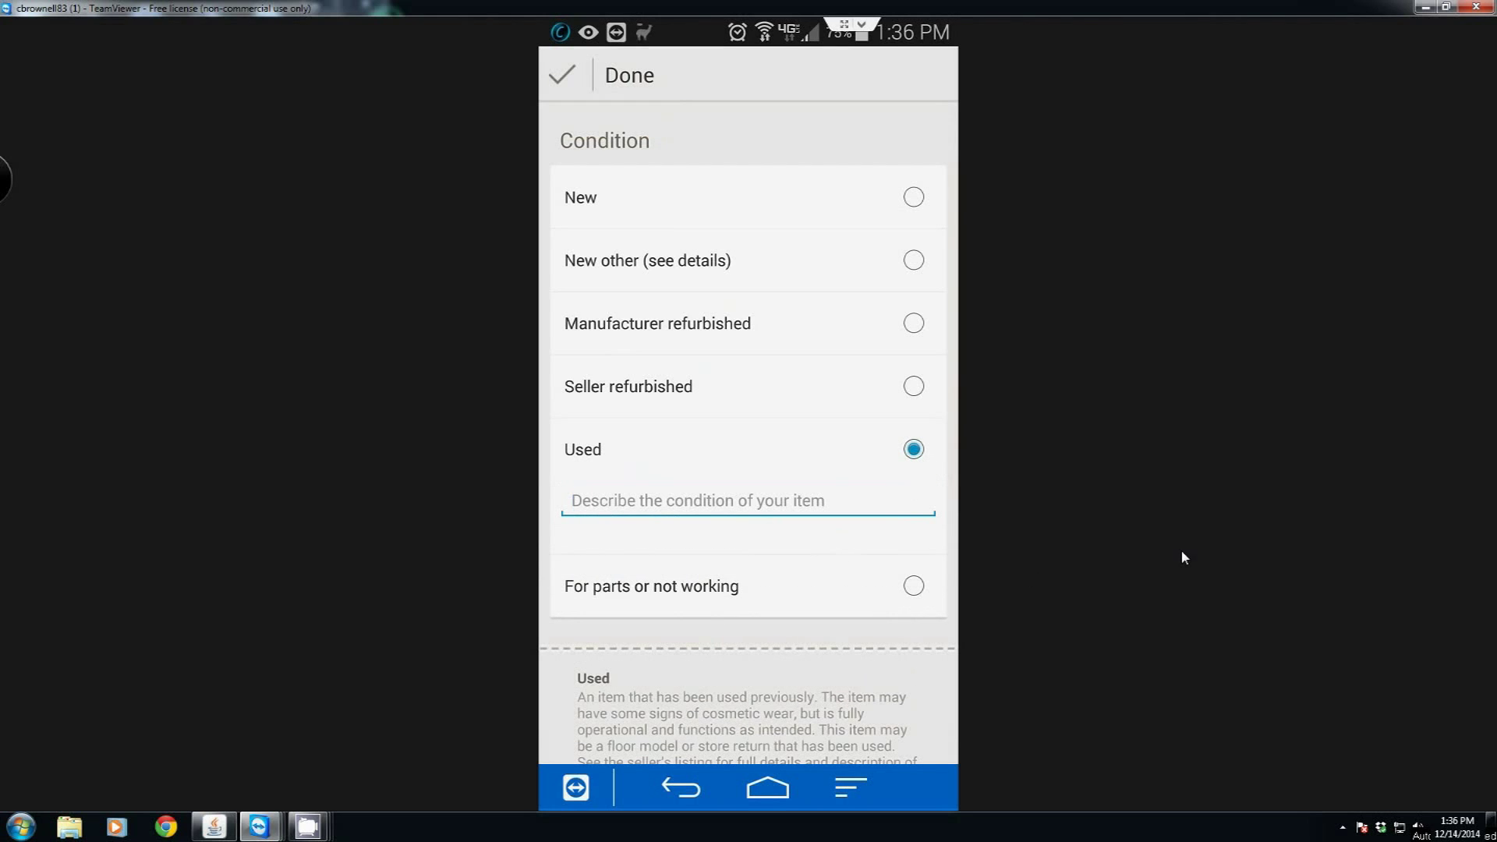
{"action": "type", "text": "Veriy goo"}
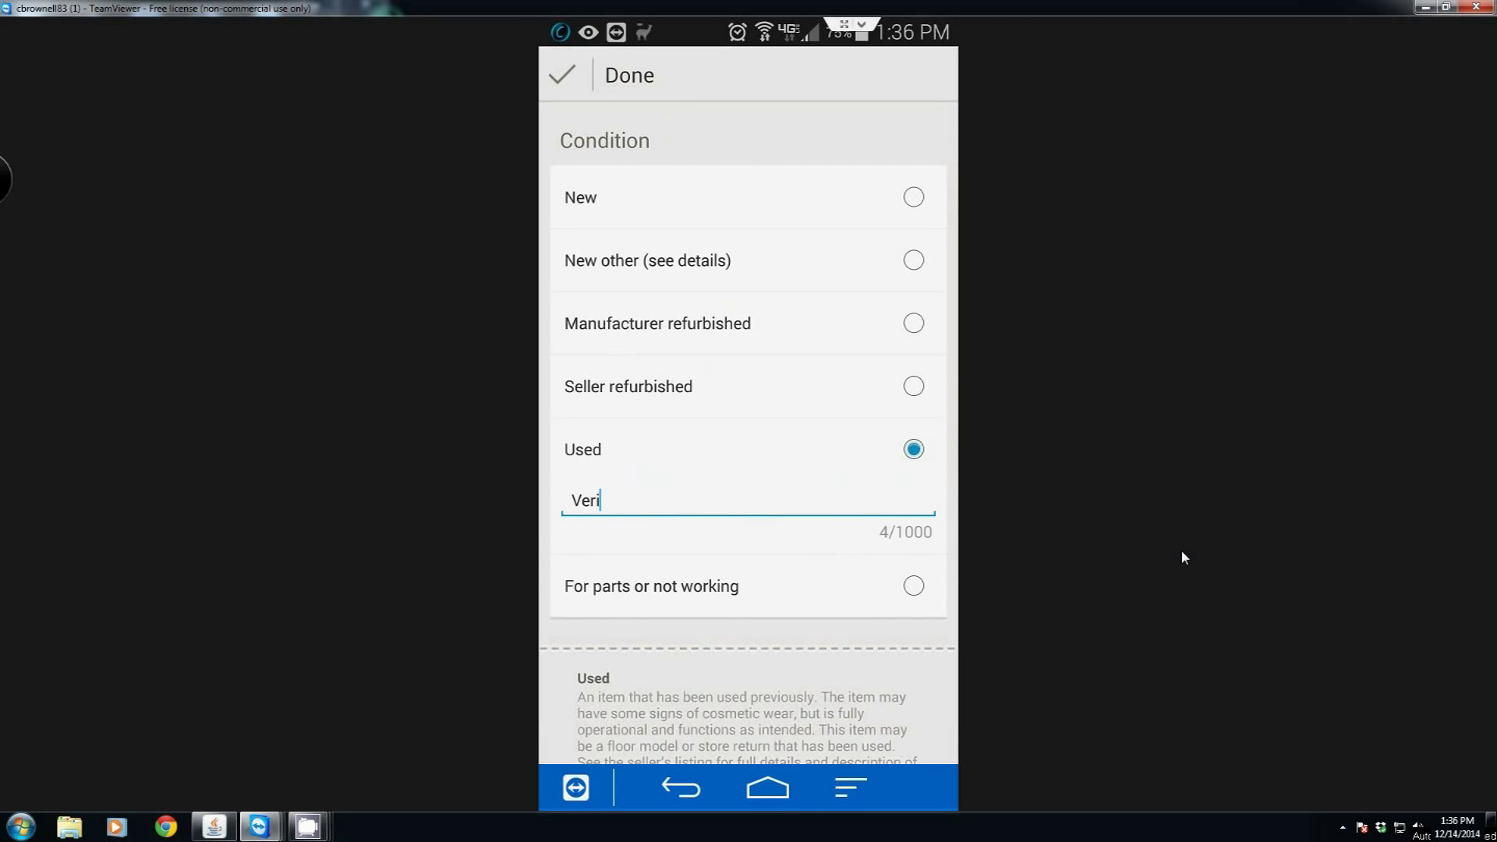
{"action": "key", "text": "BackSpace"}
{"action": "key", "text": "BackSpace"}
{"action": "key", "text": "BackSpace"}
{"action": "key", "text": "BackSpace"}
{"action": "key", "text": "BackSpace"}
{"action": "type", "text": "y good working condition"}
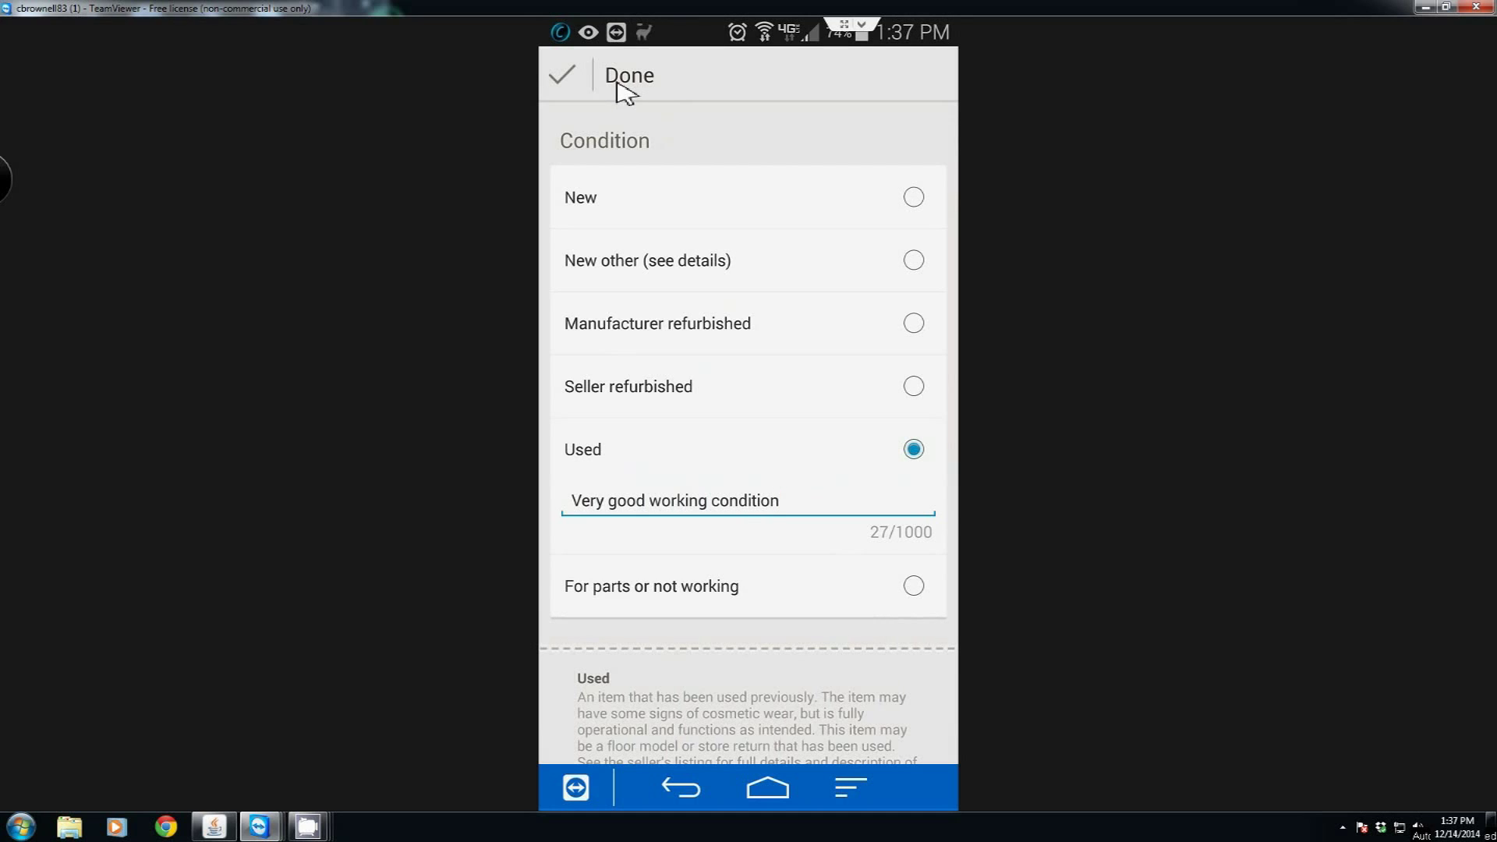
{"action": "left_click", "coordinate": [625, 93]}
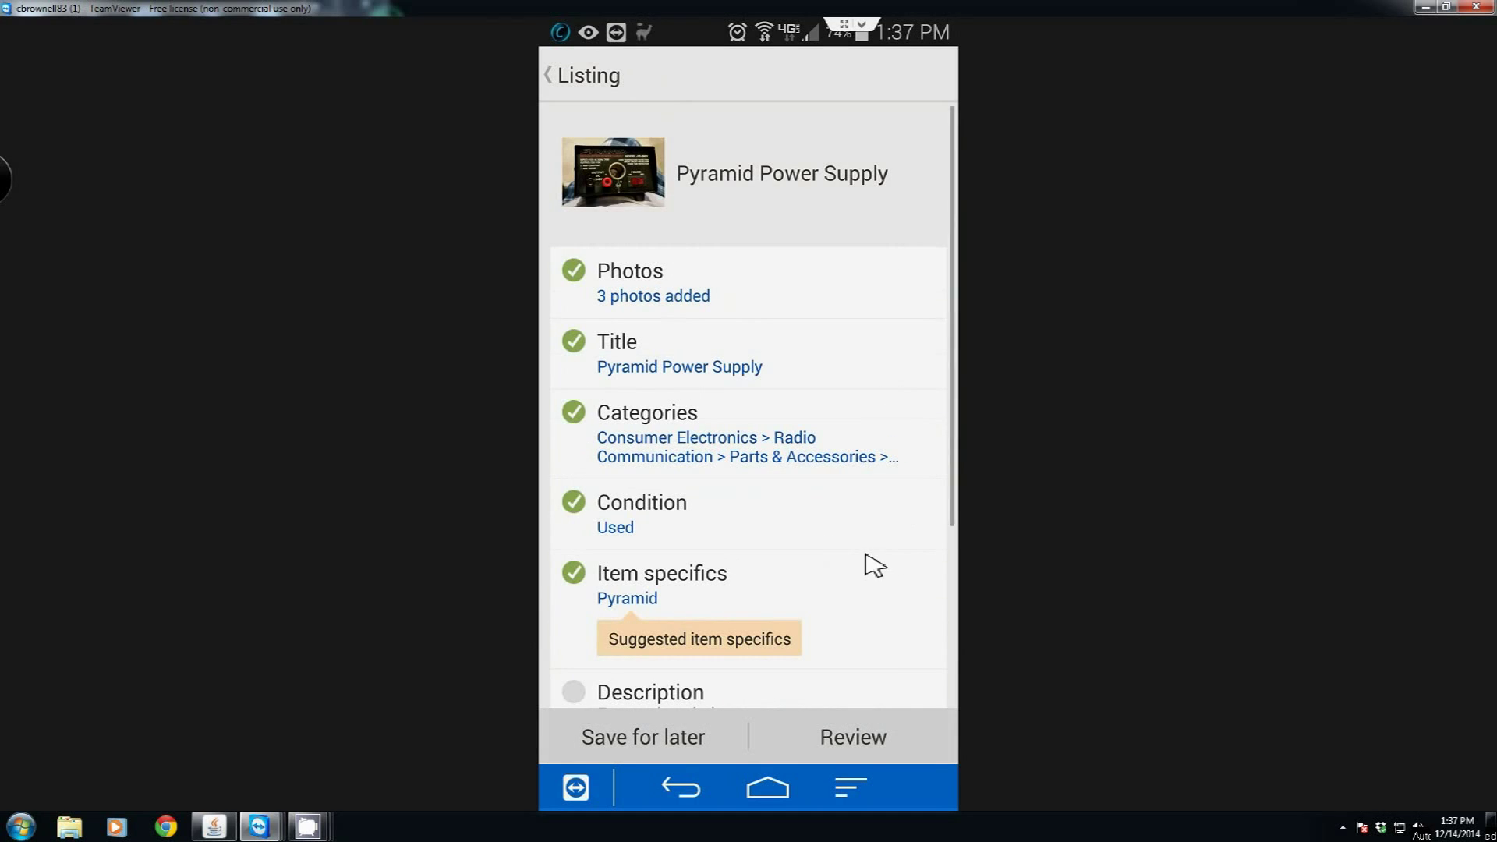
Write a description giving Pyramid Model PS-9KX, 13.8V DC, 5AMP constant, 7AMP surge, the front socket and posts, tested working, sold as is without guarantee
{"action": "scroll", "coordinate": [956, 601], "scroll_direction": "down", "scroll_amount": 4}
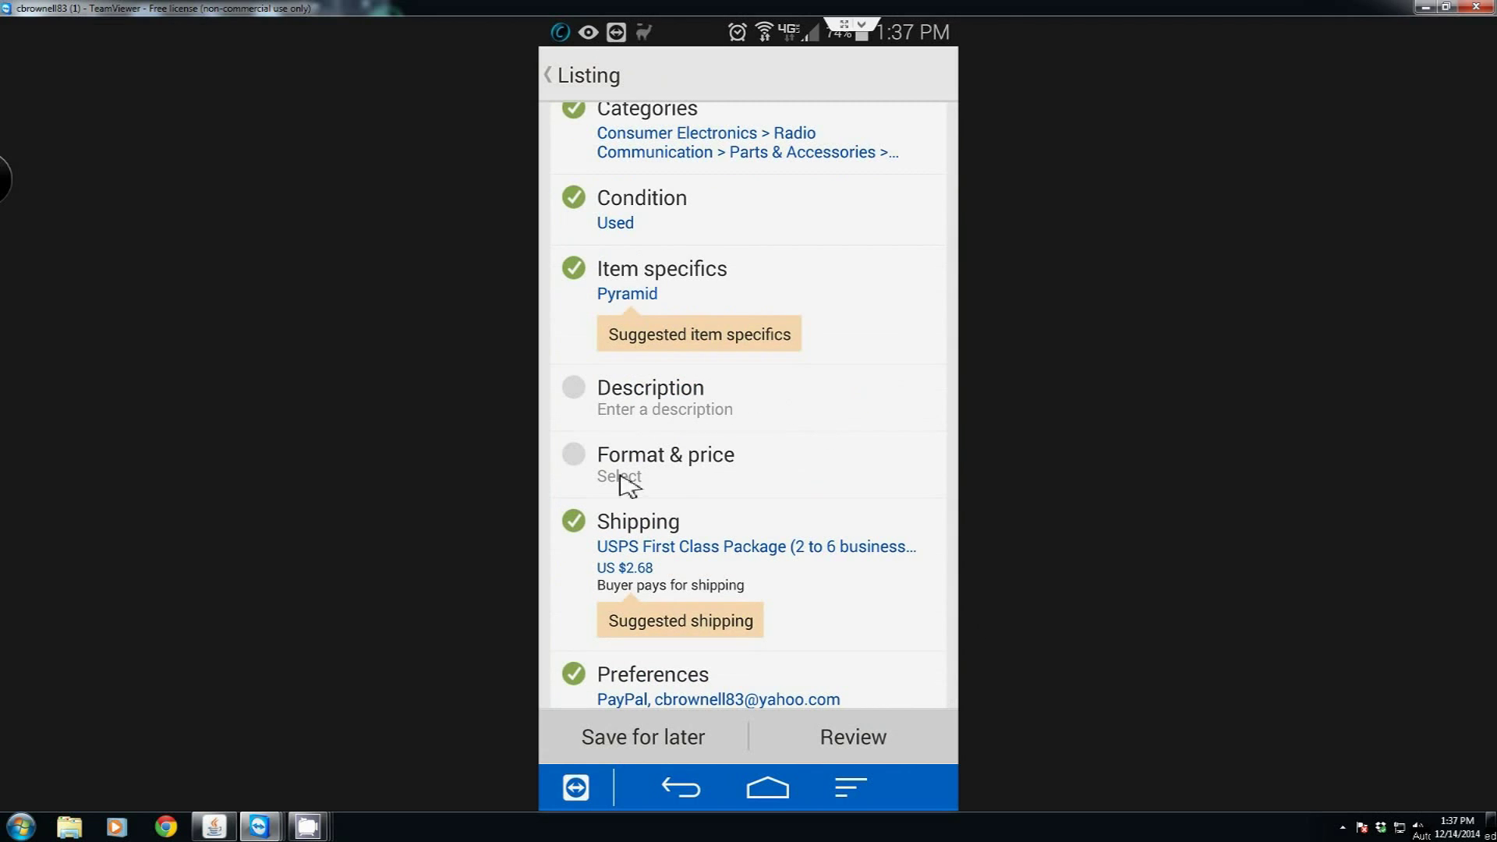
{"action": "left_click", "coordinate": [666, 410]}
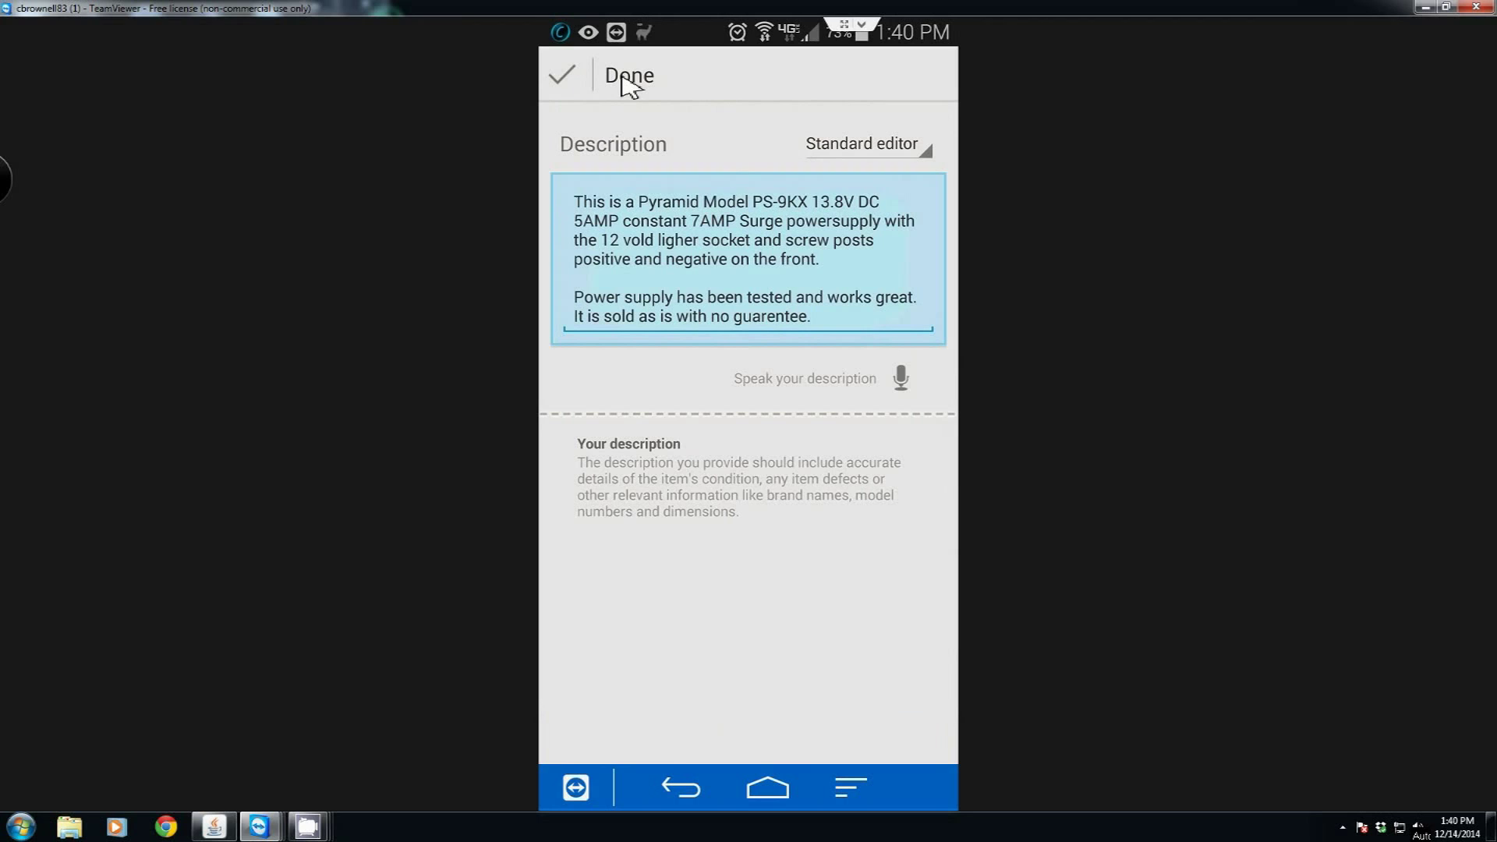
{"action": "left_click", "coordinate": [630, 78]}
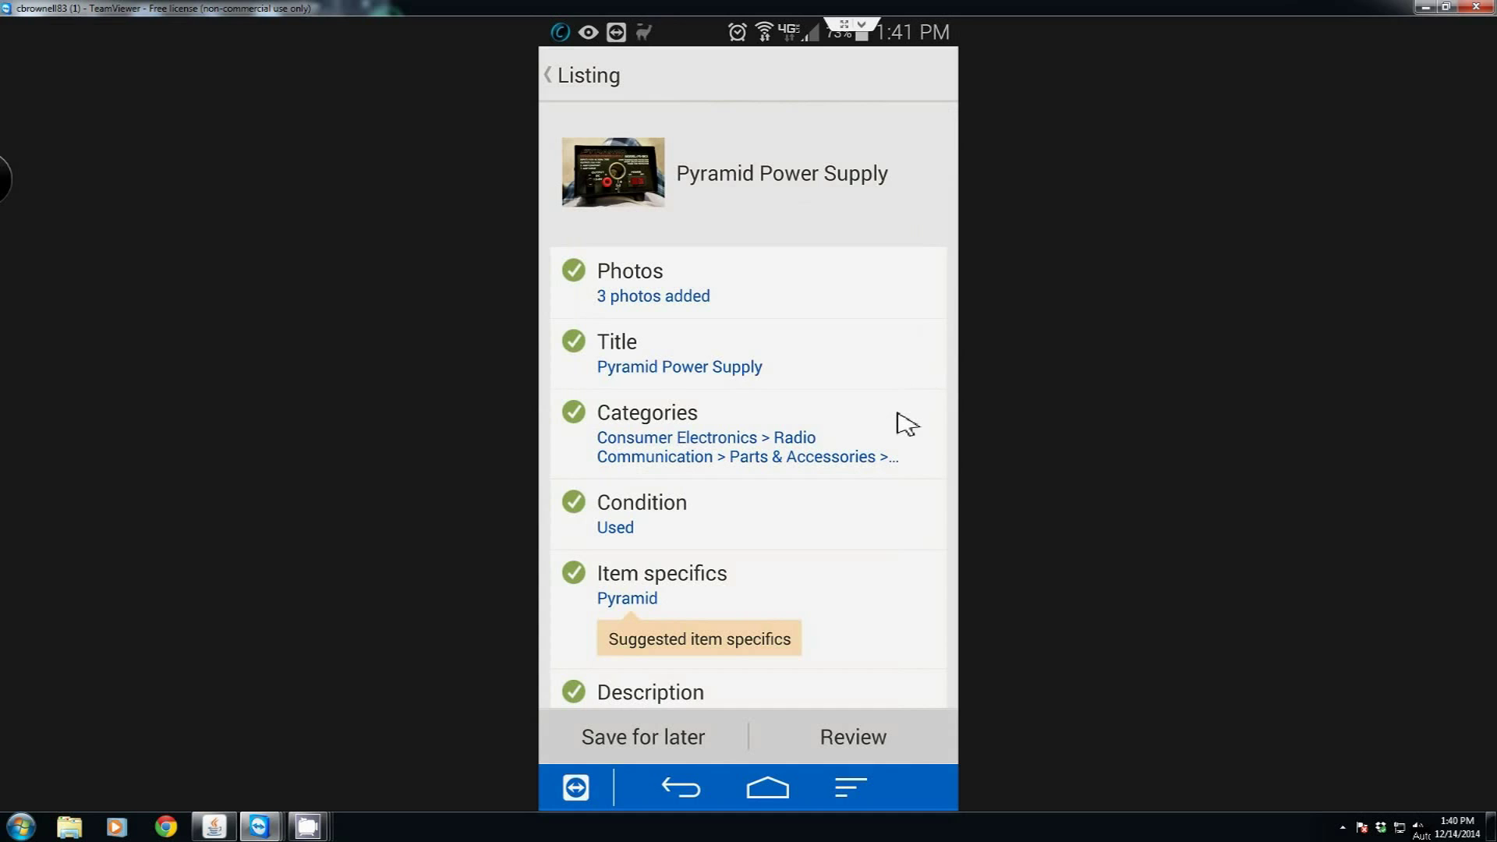
Extend the listing title to "Pyramid Power Supply Model PS-9KX"
{"action": "scroll", "coordinate": [896, 413], "scroll_direction": "up", "scroll_amount": 1}
{"action": "scroll", "coordinate": [865, 409], "scroll_direction": "down", "scroll_amount": 3}
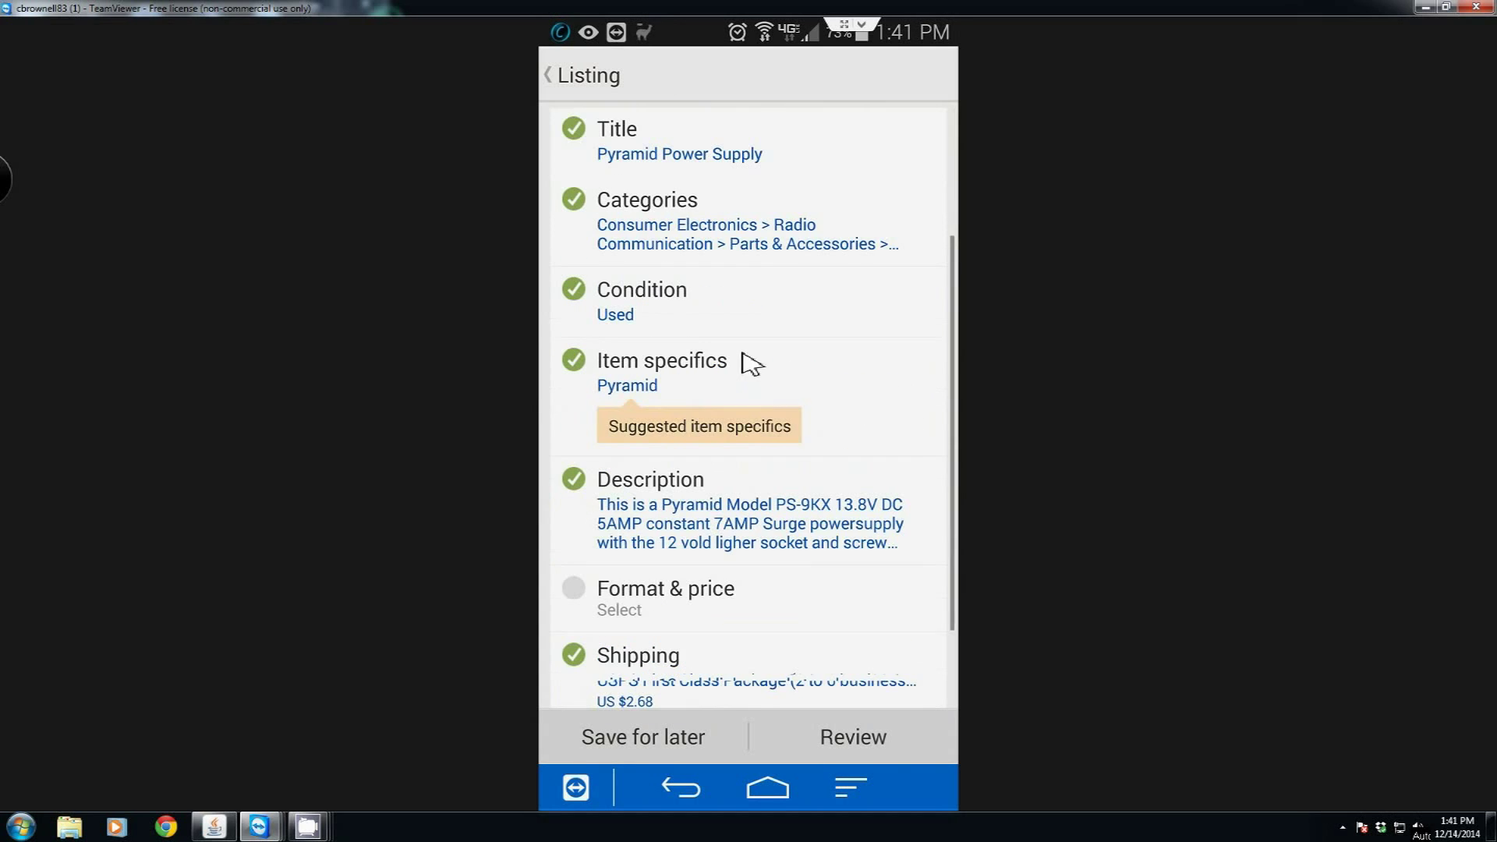
{"action": "left_click", "coordinate": [709, 154]}
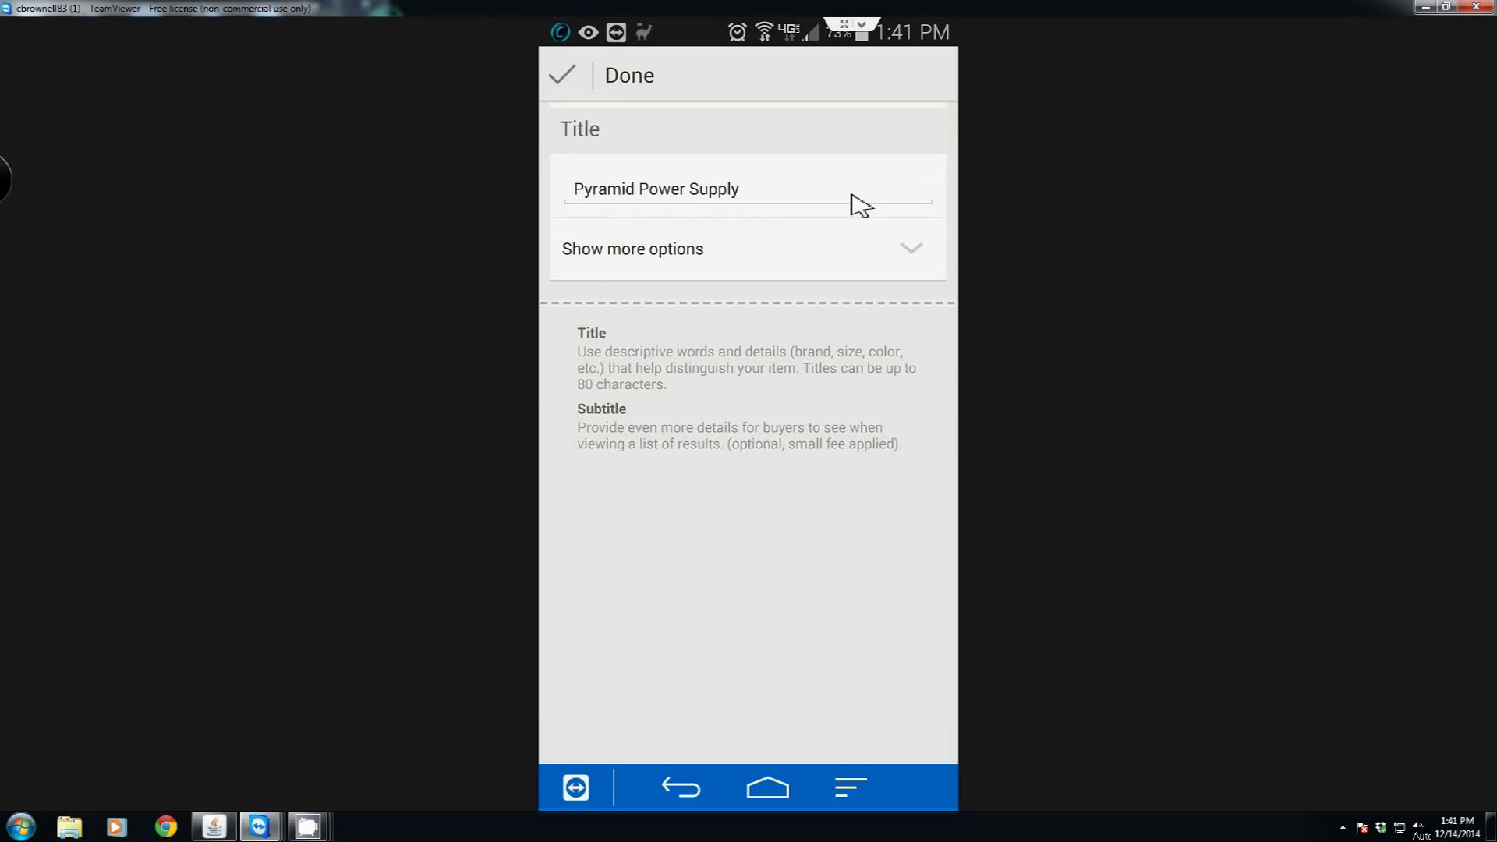
{"action": "left_click", "coordinate": [799, 191]}
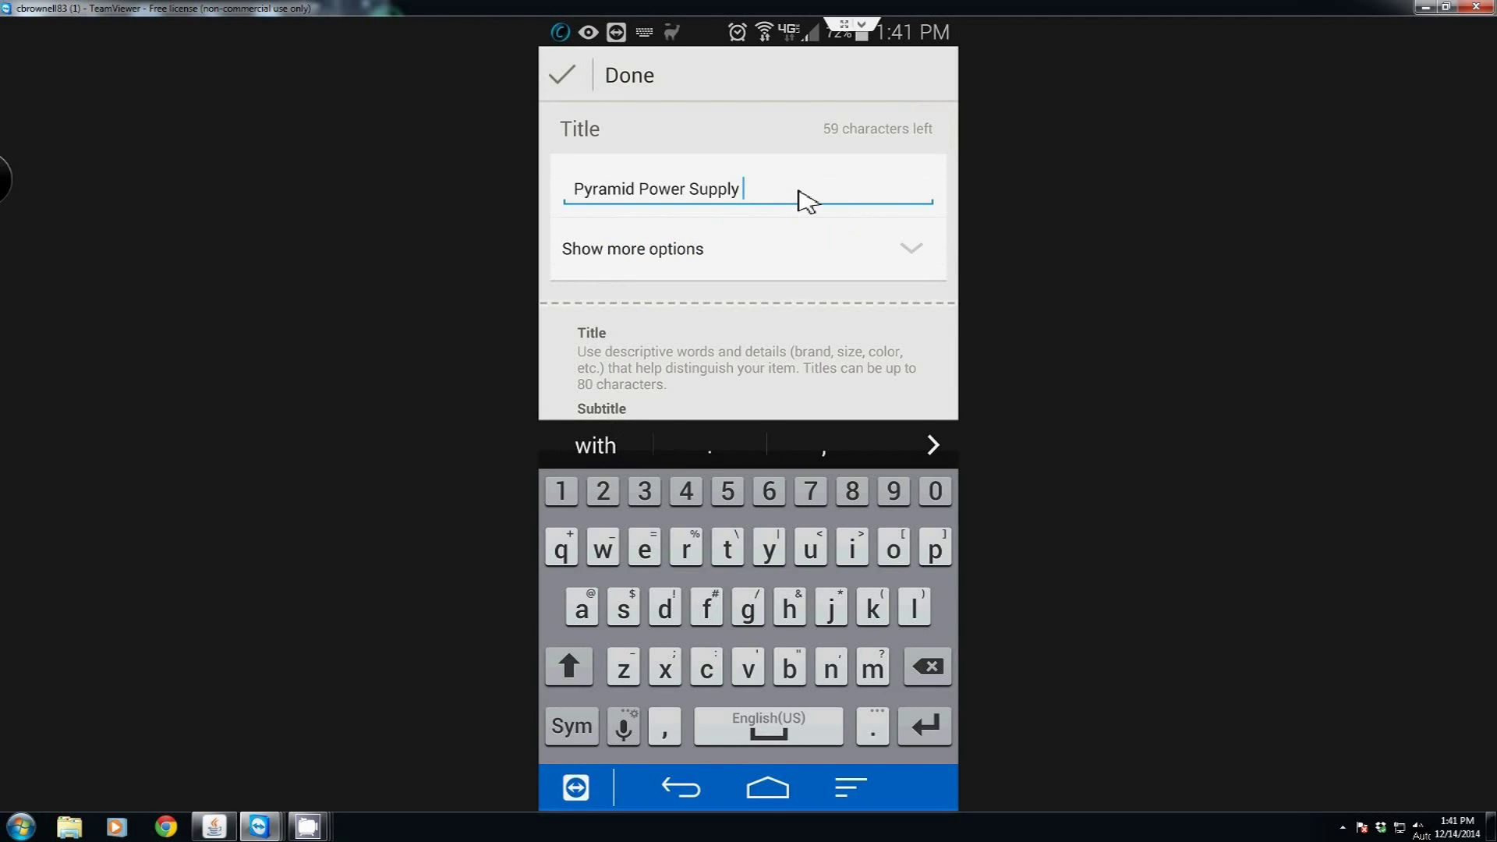
{"action": "type", "text": "Model"}
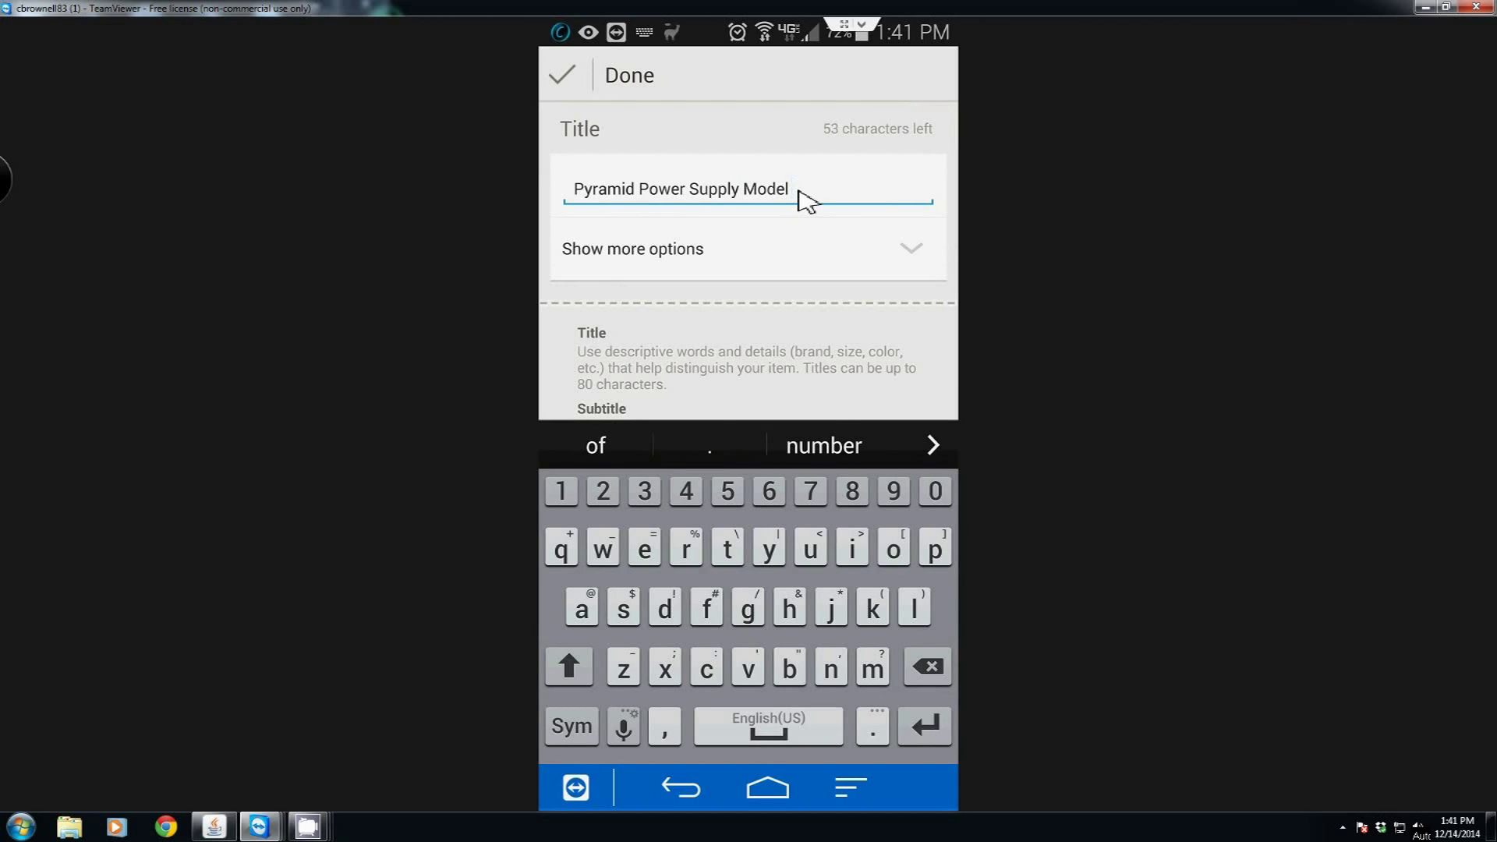
{"action": "type", "text": " PS-9"}
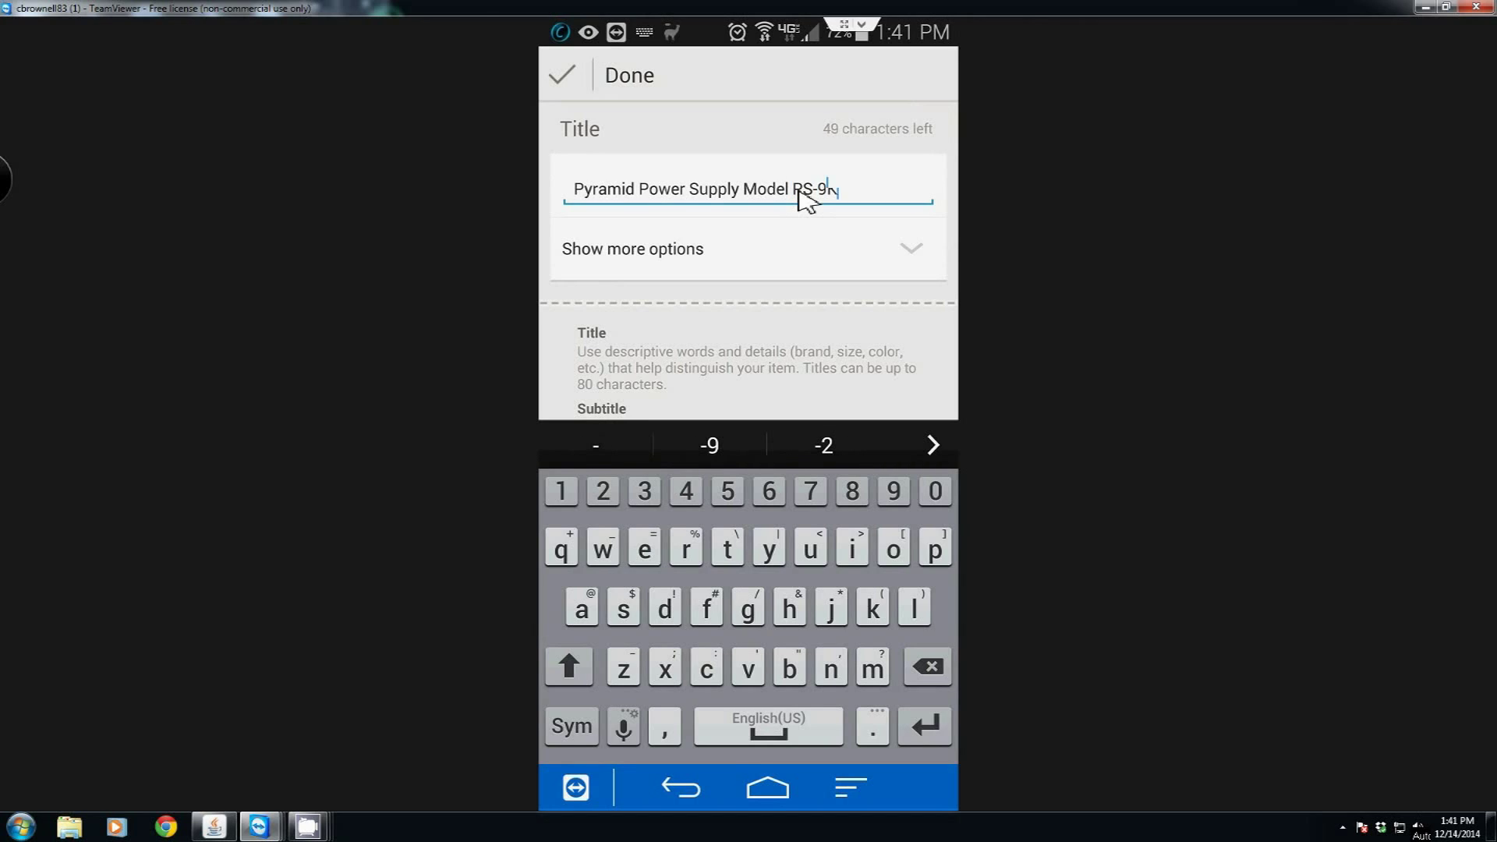
{"action": "type", "text": "KX"}
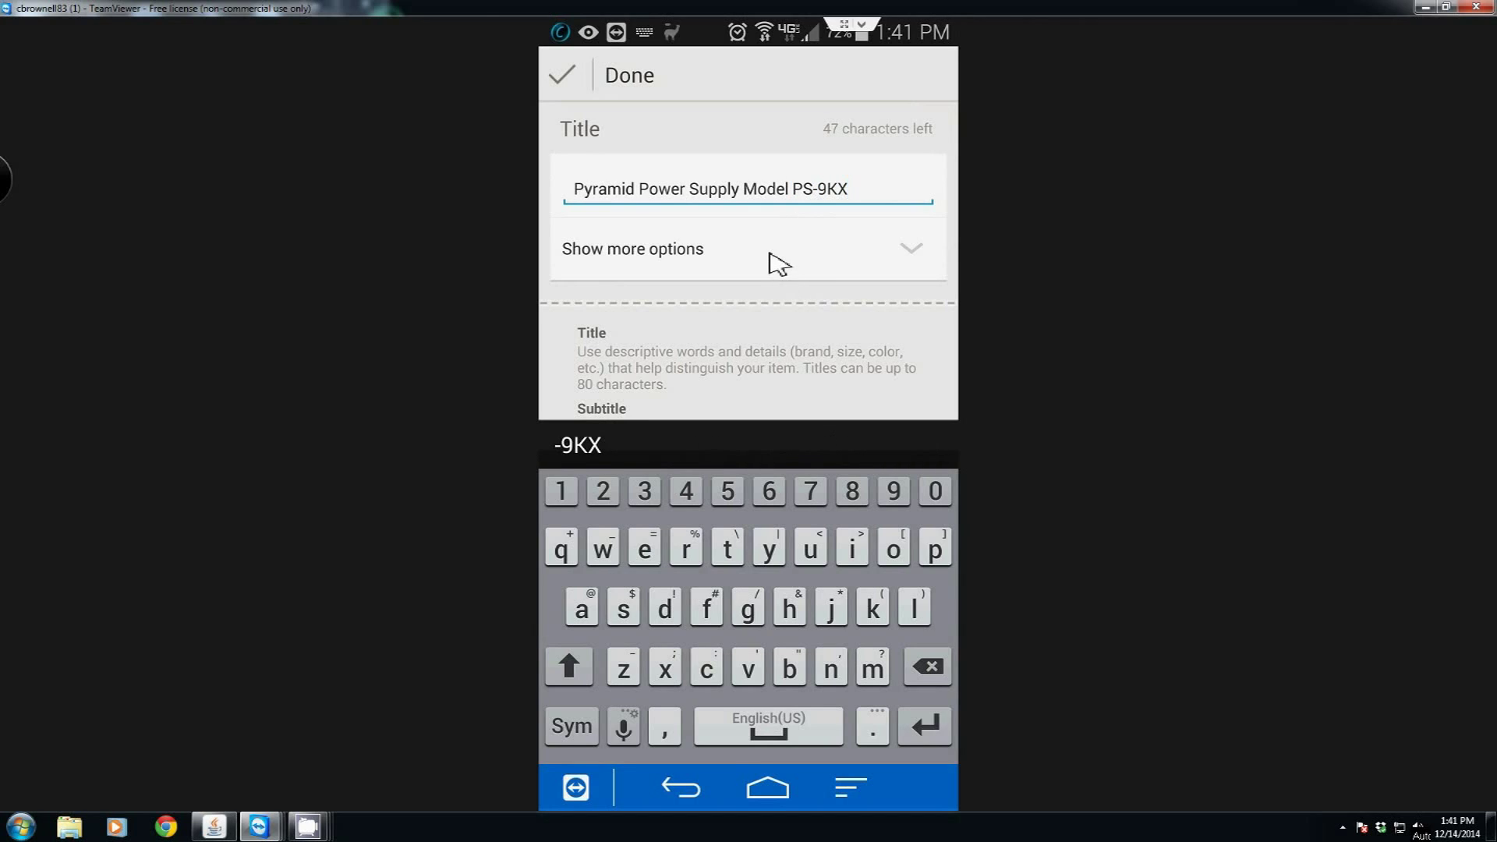
{"action": "left_click", "coordinate": [571, 70]}
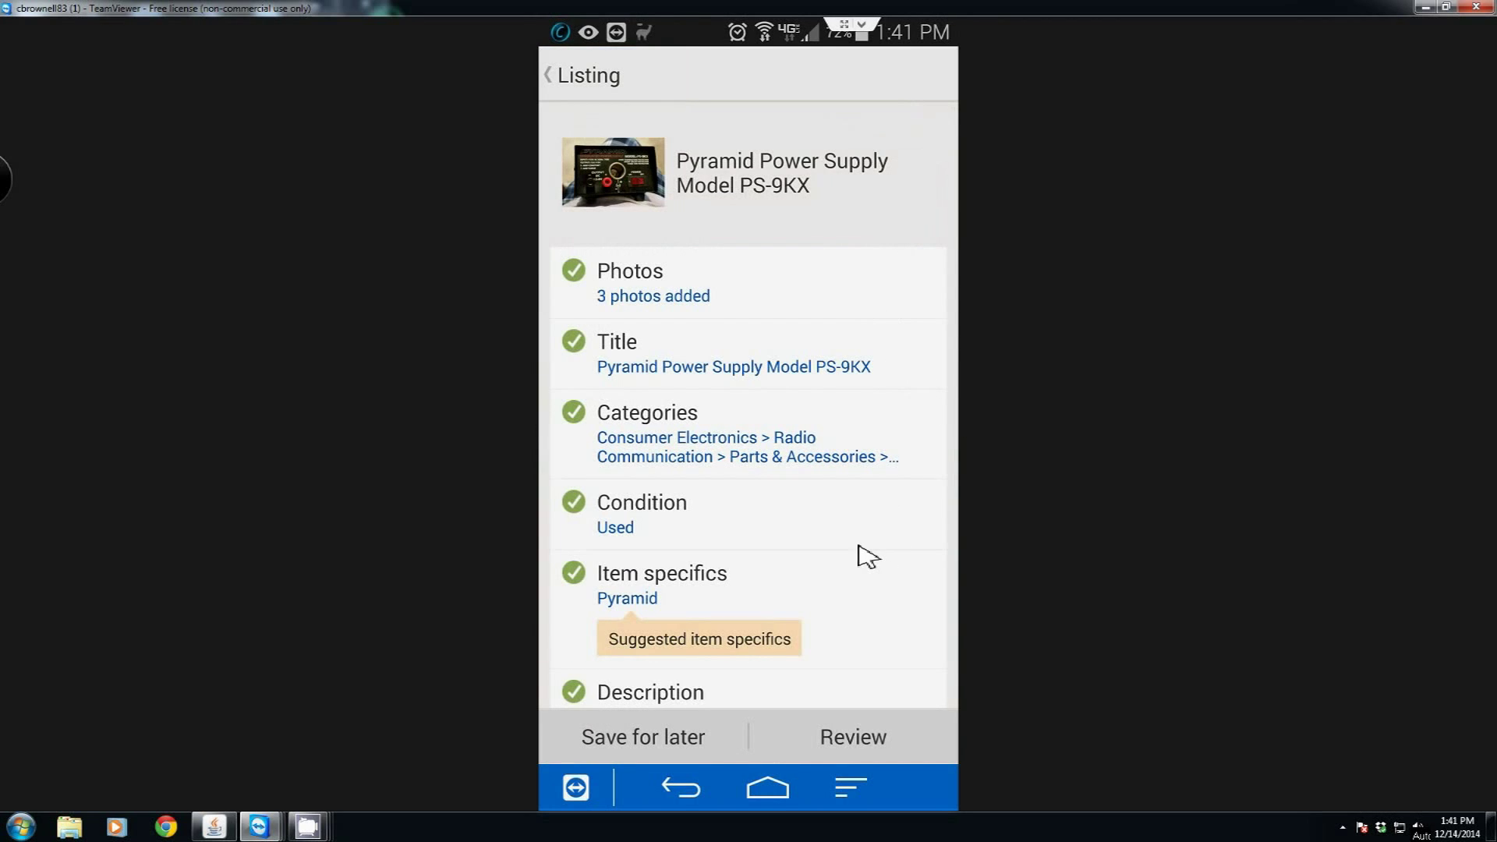
Open the listing's format and price settings and set the auction start price to US $10.00
{"action": "scroll", "coordinate": [865, 555], "scroll_direction": "down", "scroll_amount": 5}
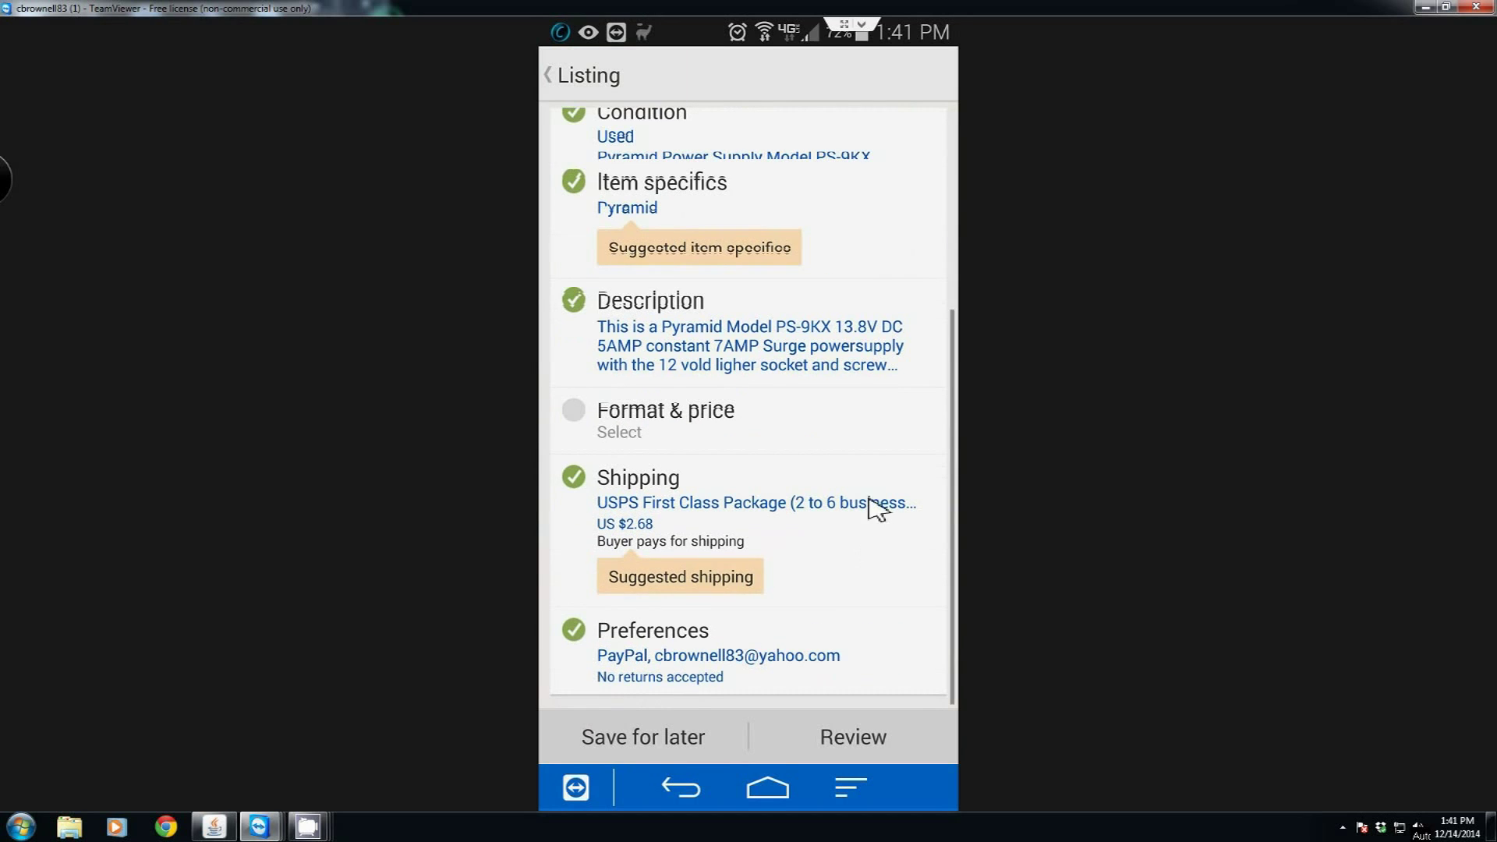
{"action": "left_click", "coordinate": [712, 432]}
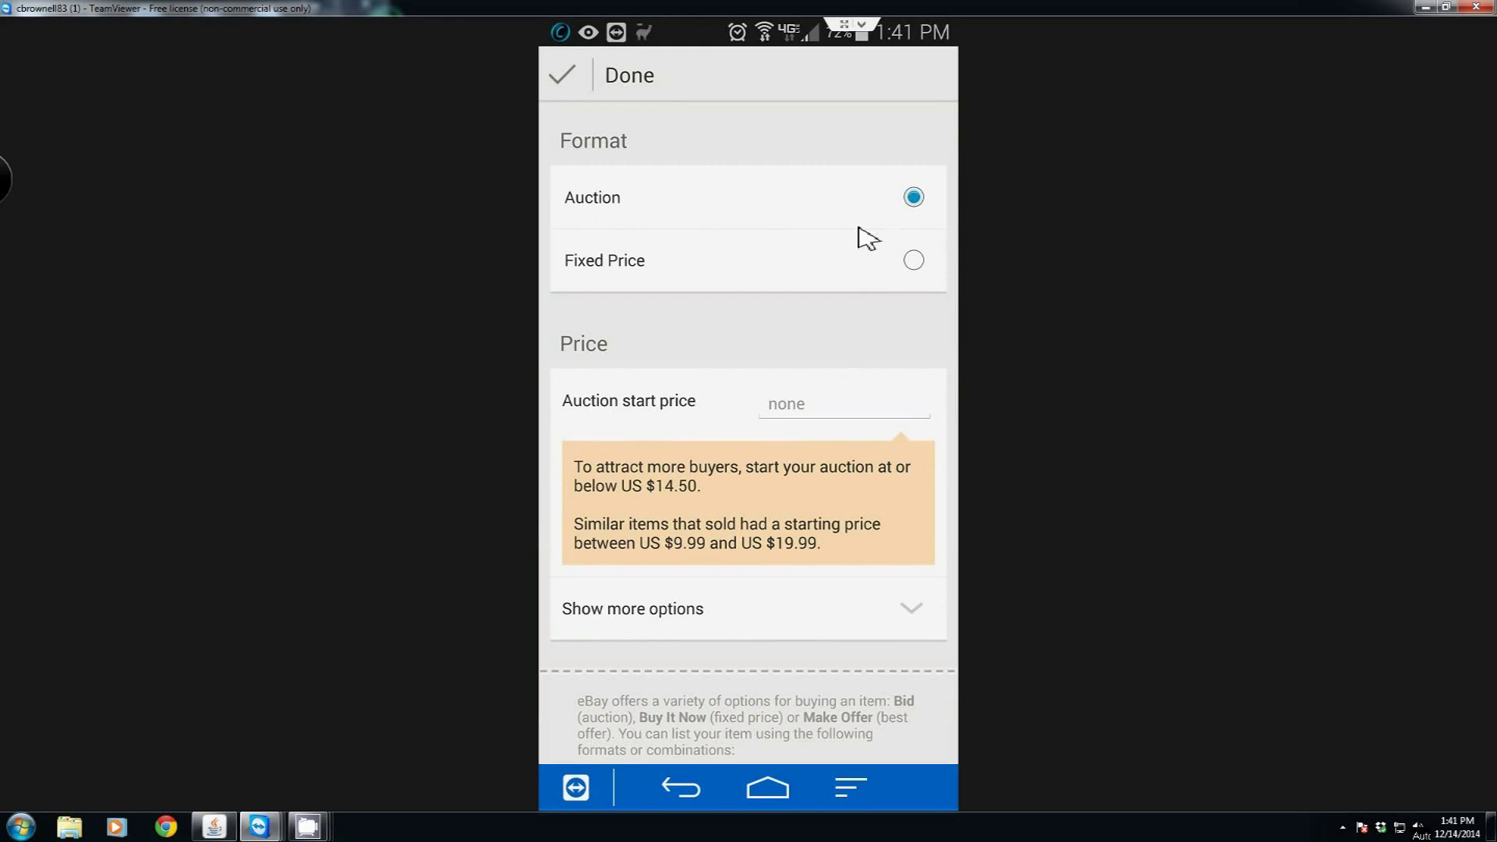
{"action": "left_click", "coordinate": [816, 410]}
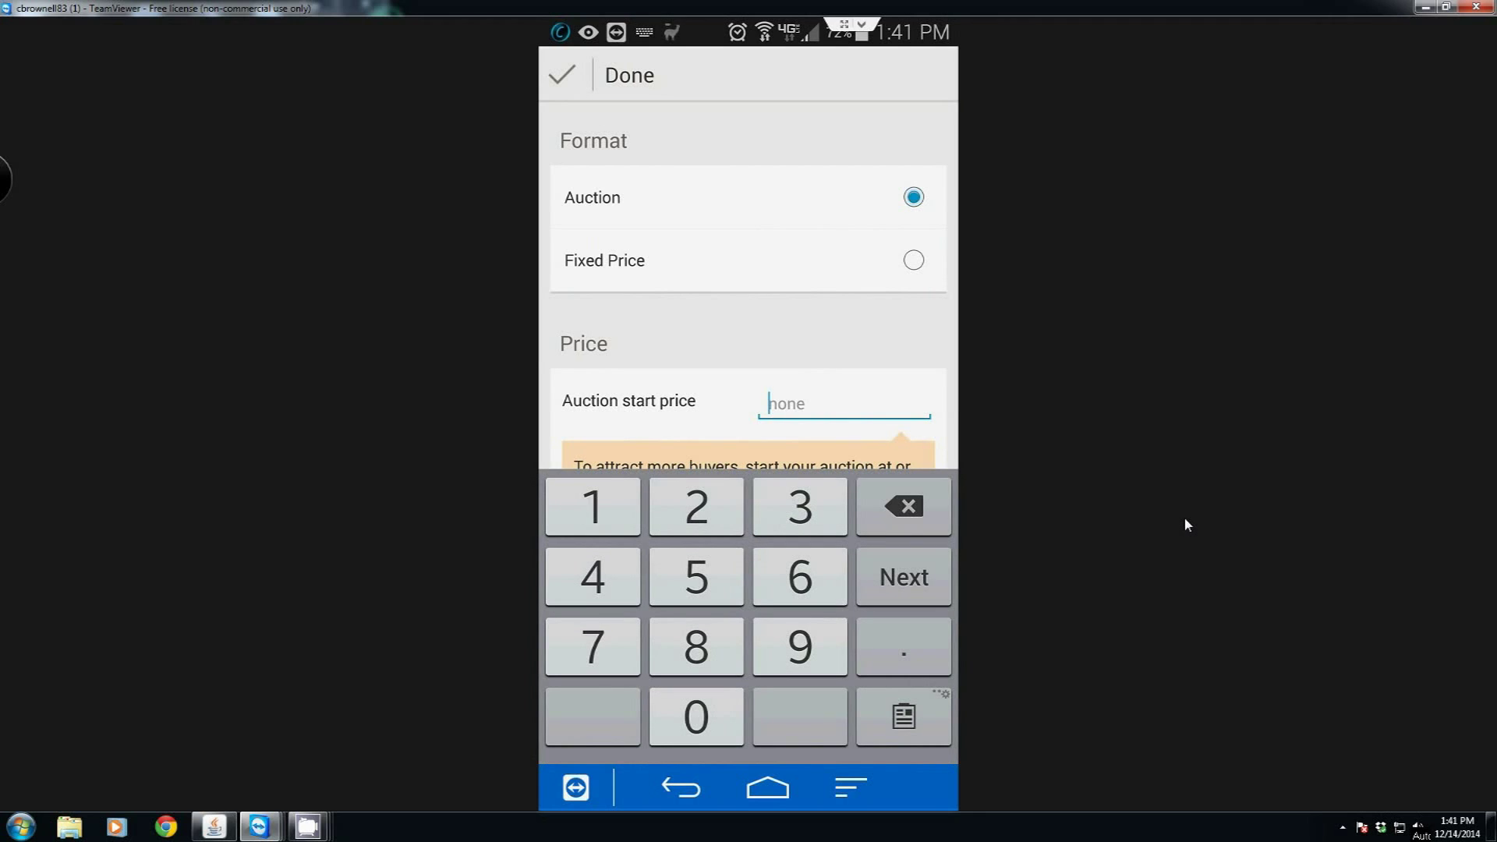
{"action": "type", "text": "10.00"}
Reveal the additional pricing options and set the Buy It Now price to US $32.00
{"action": "scroll", "coordinate": [897, 384], "scroll_direction": "down", "scroll_amount": 3}
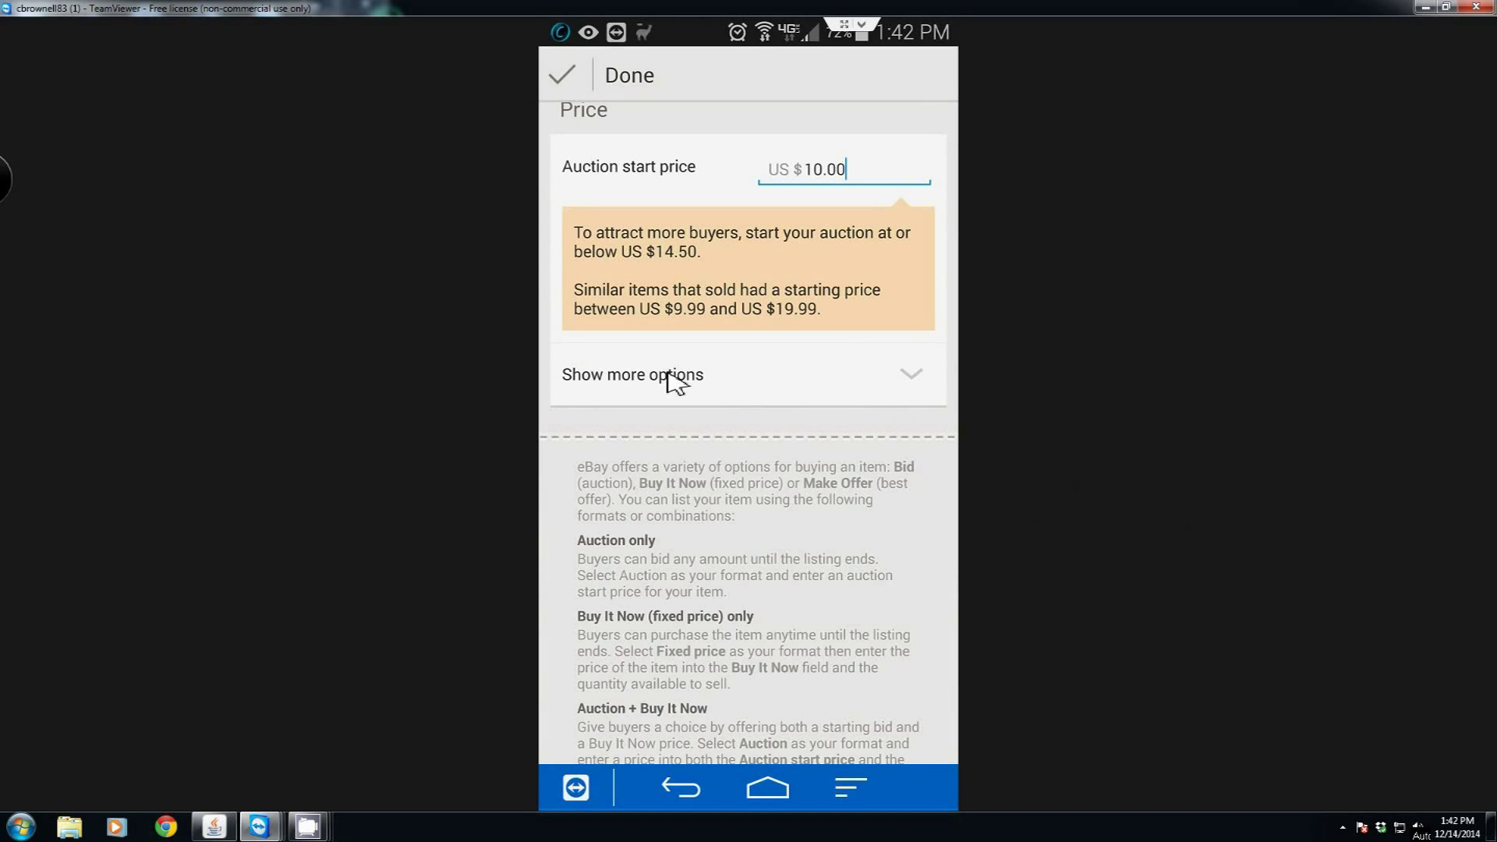
{"action": "left_click", "coordinate": [910, 378]}
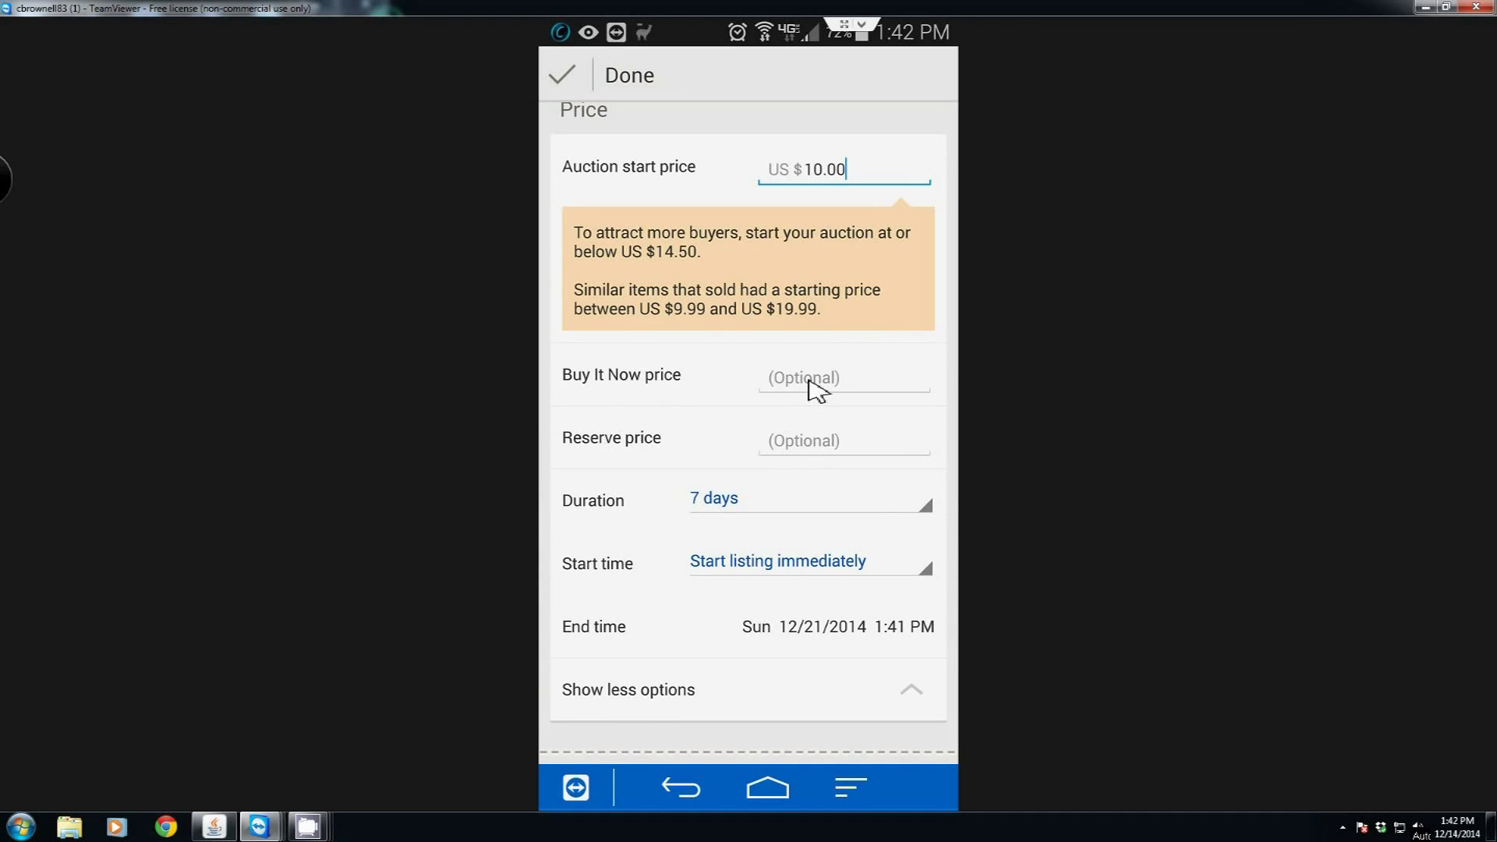
{"action": "left_click", "coordinate": [866, 387]}
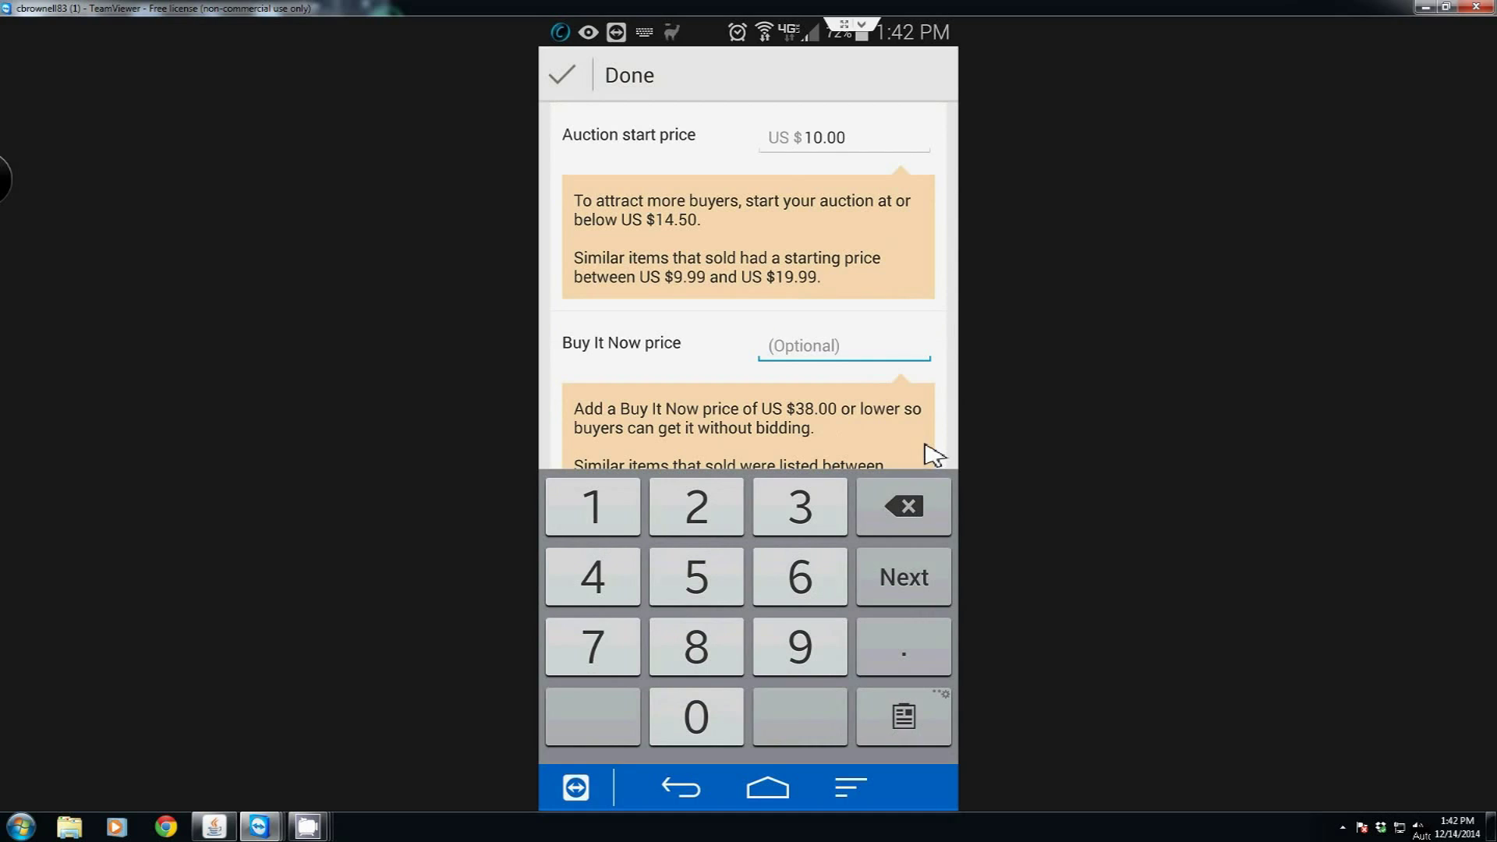
{"action": "type", "text": "32.00"}
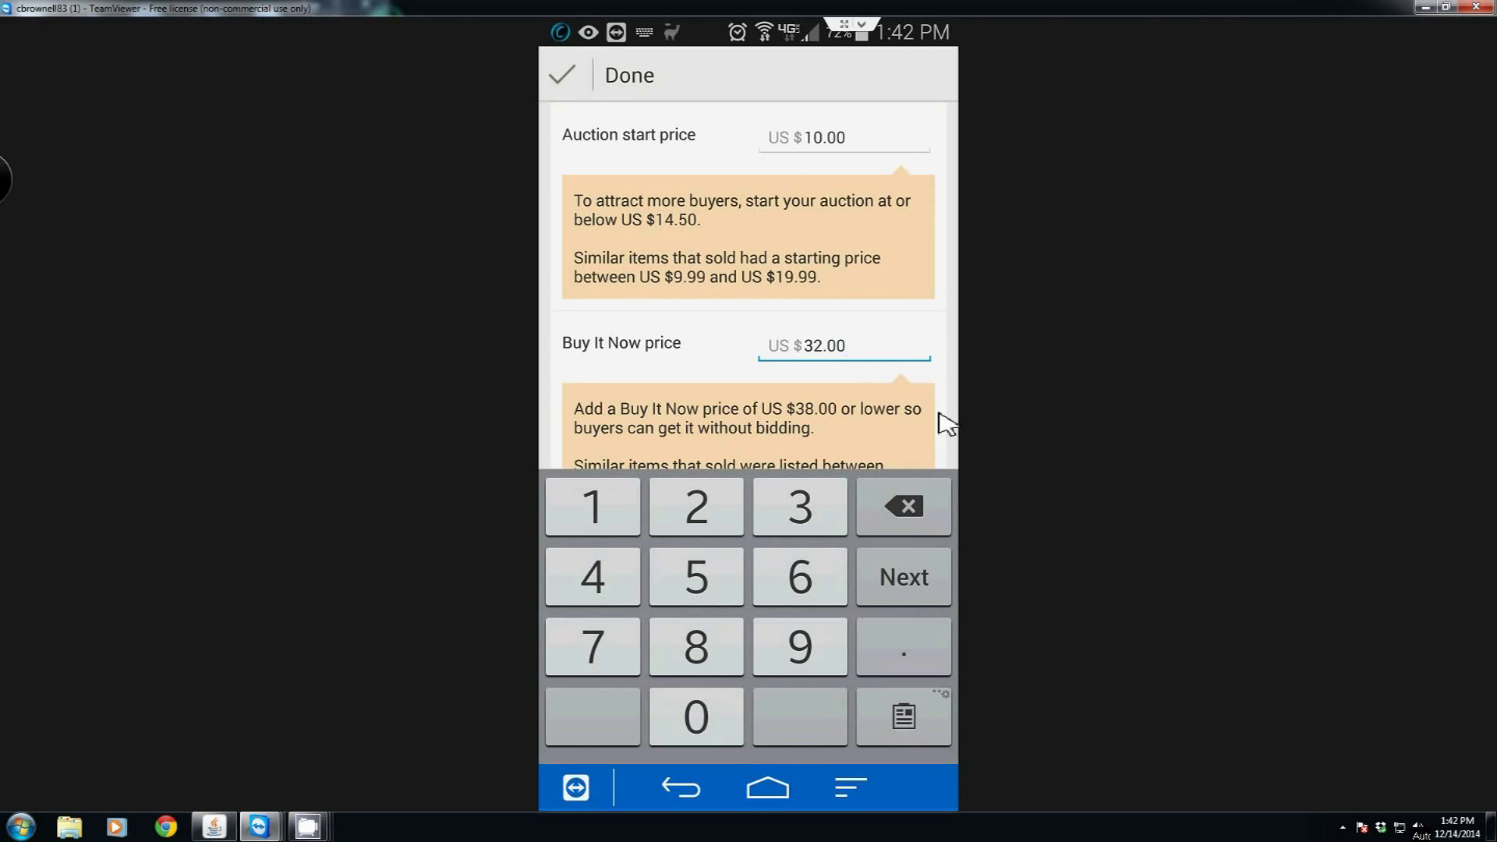
Choose a 7 days auction duration with the listing starting immediately, and finish the format and price settings
{"action": "scroll", "coordinate": [947, 424], "scroll_direction": "down", "scroll_amount": 5}
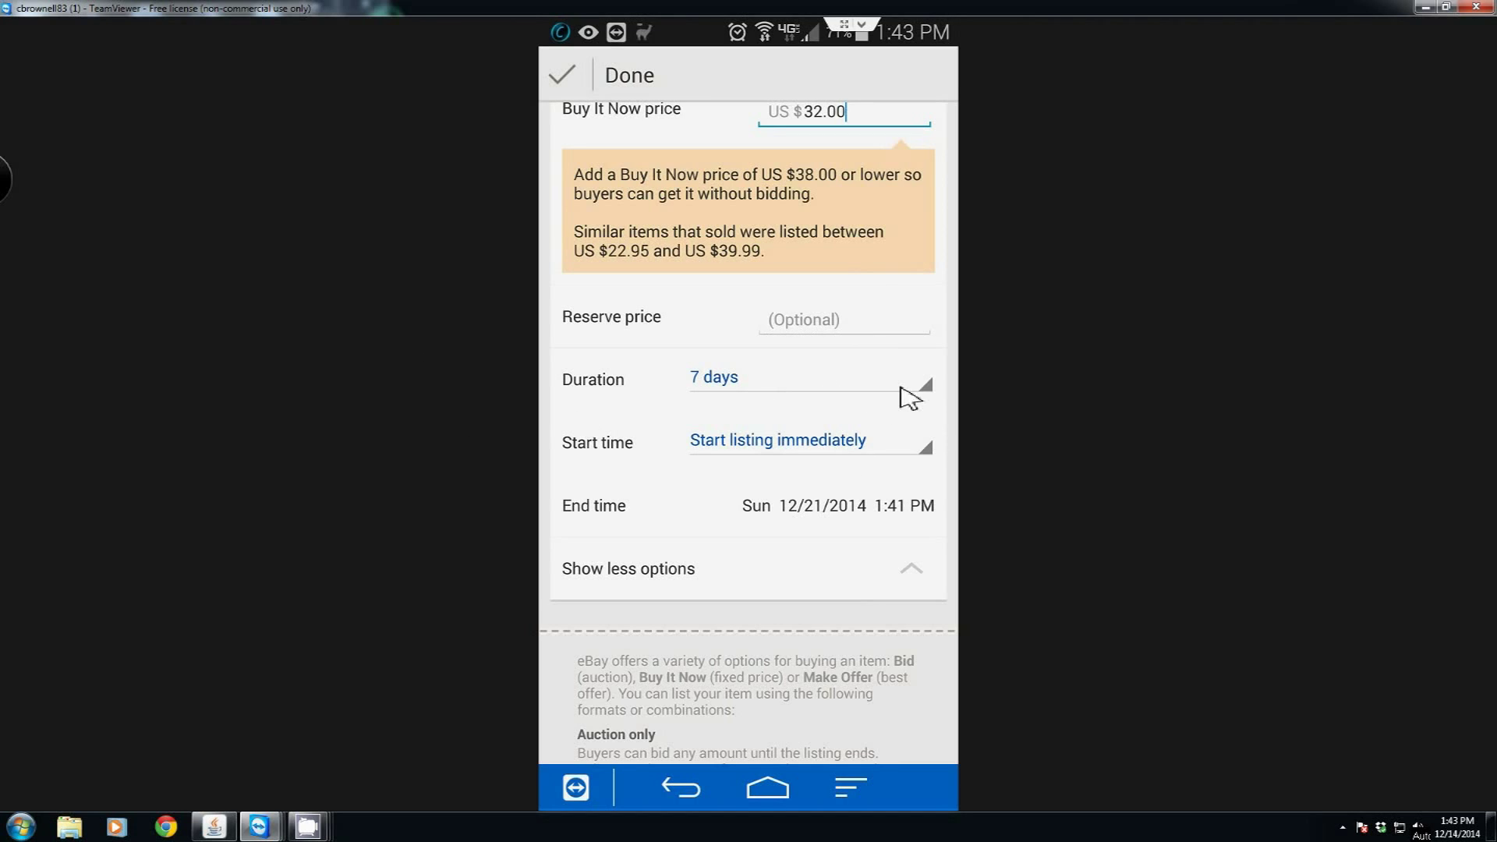
{"action": "left_click", "coordinate": [925, 393]}
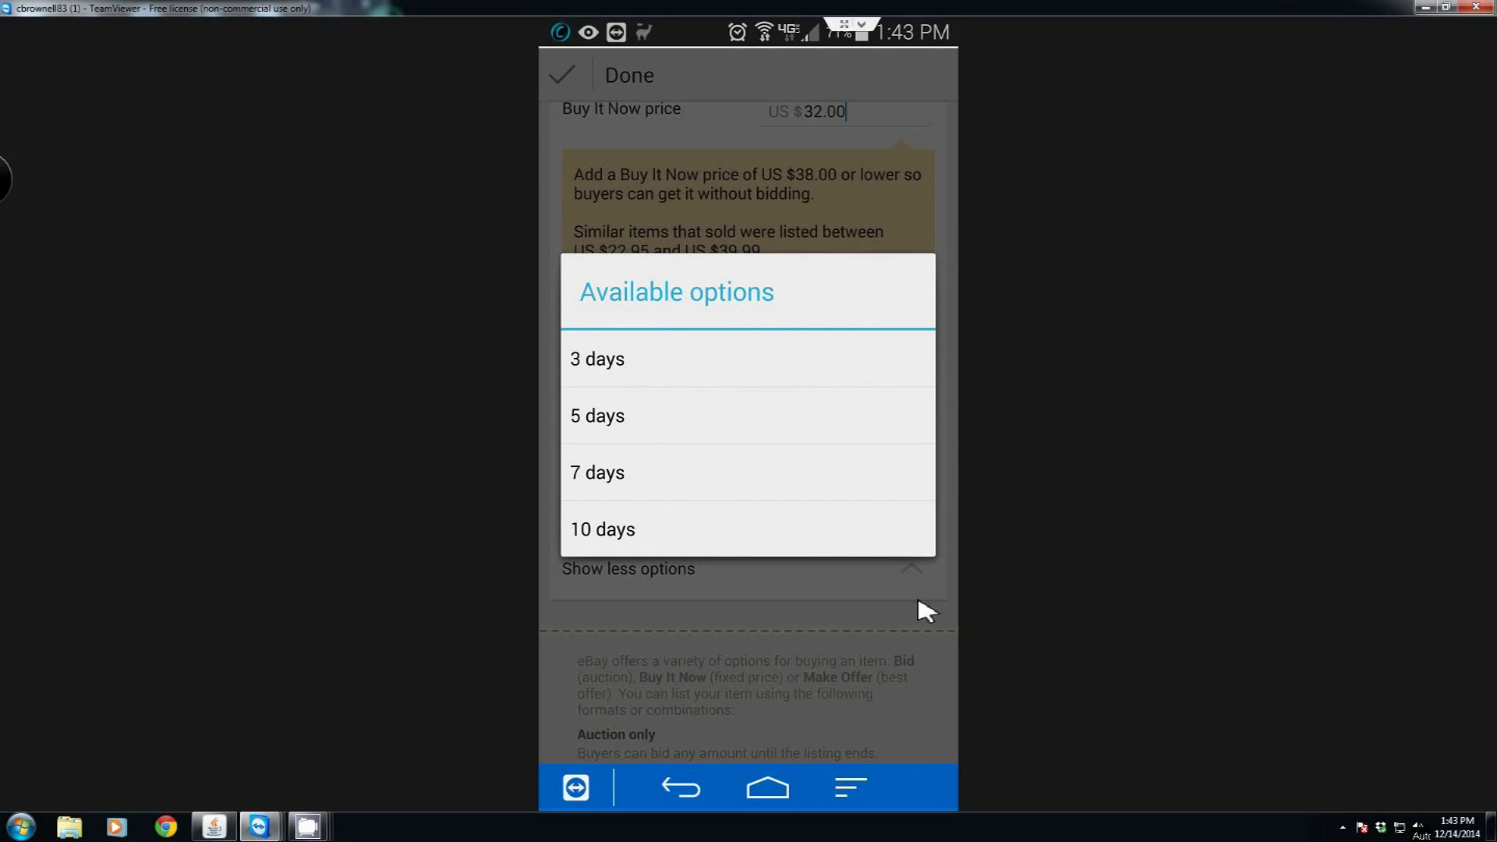
{"action": "left_click", "coordinate": [706, 482]}
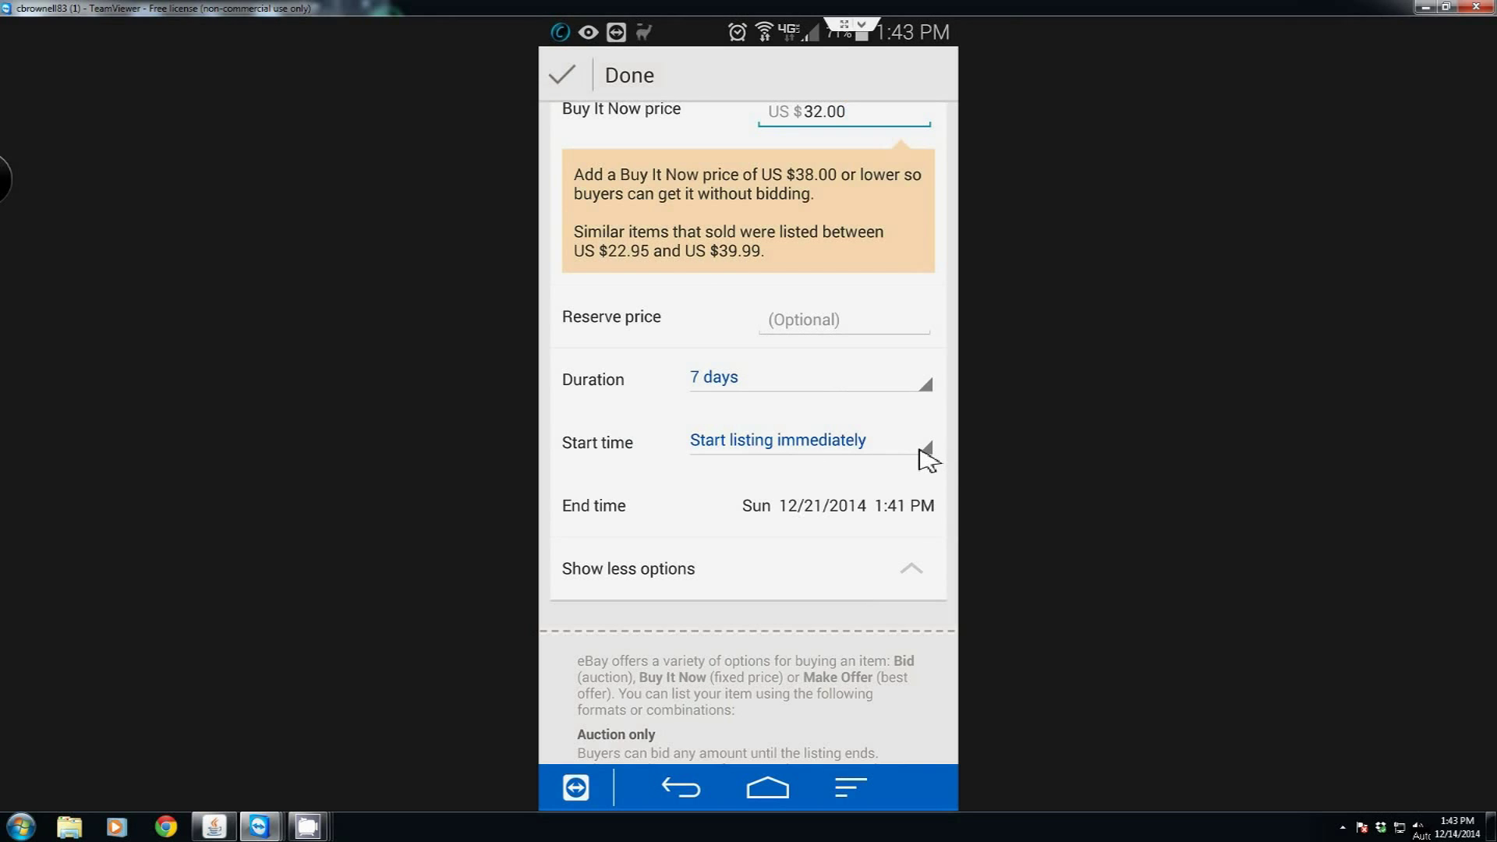
{"action": "left_click", "coordinate": [920, 451]}
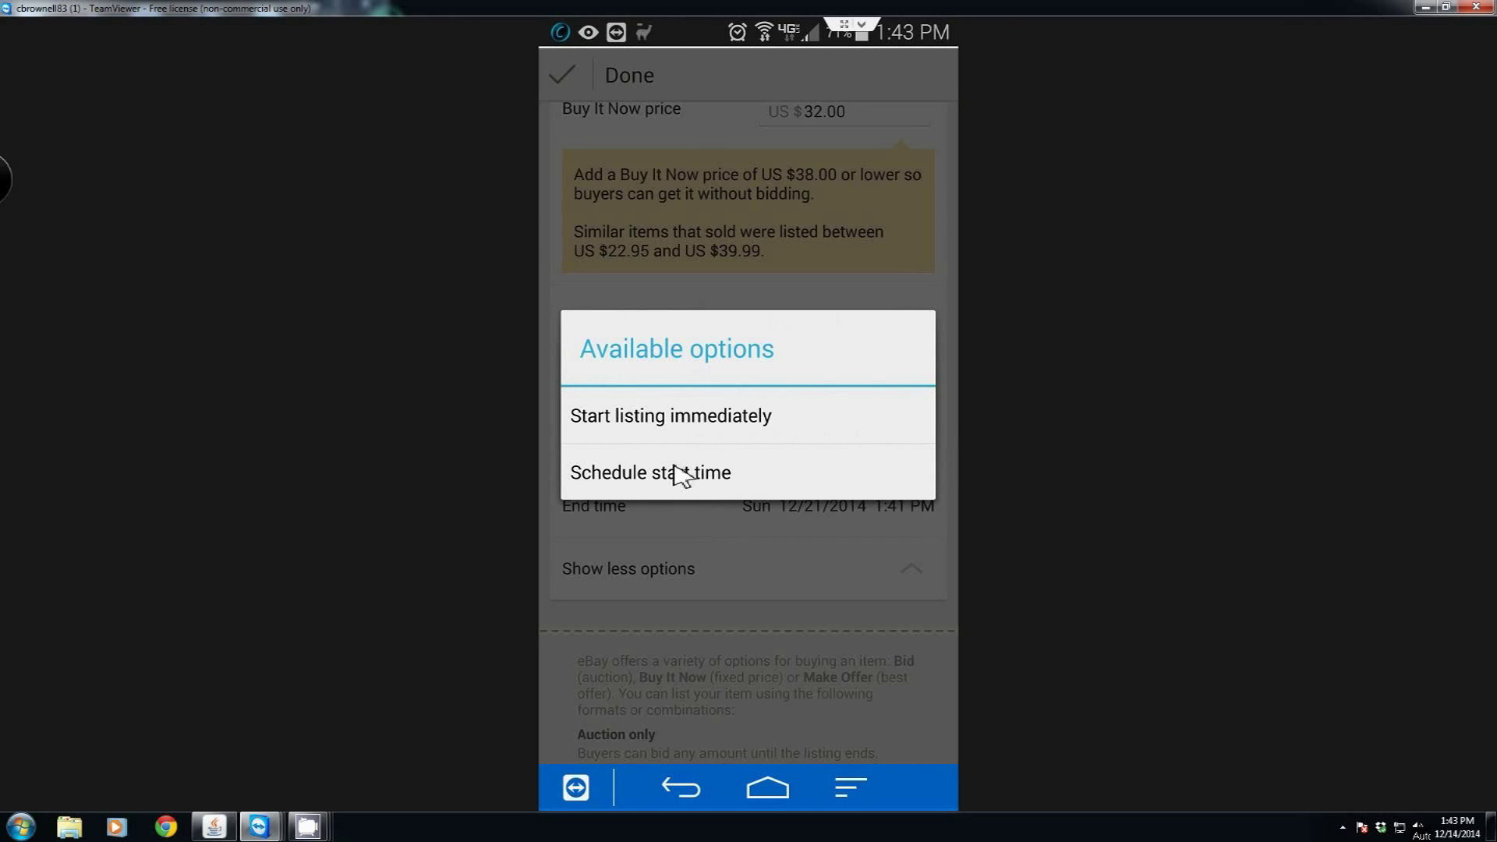
{"action": "left_click", "coordinate": [696, 421]}
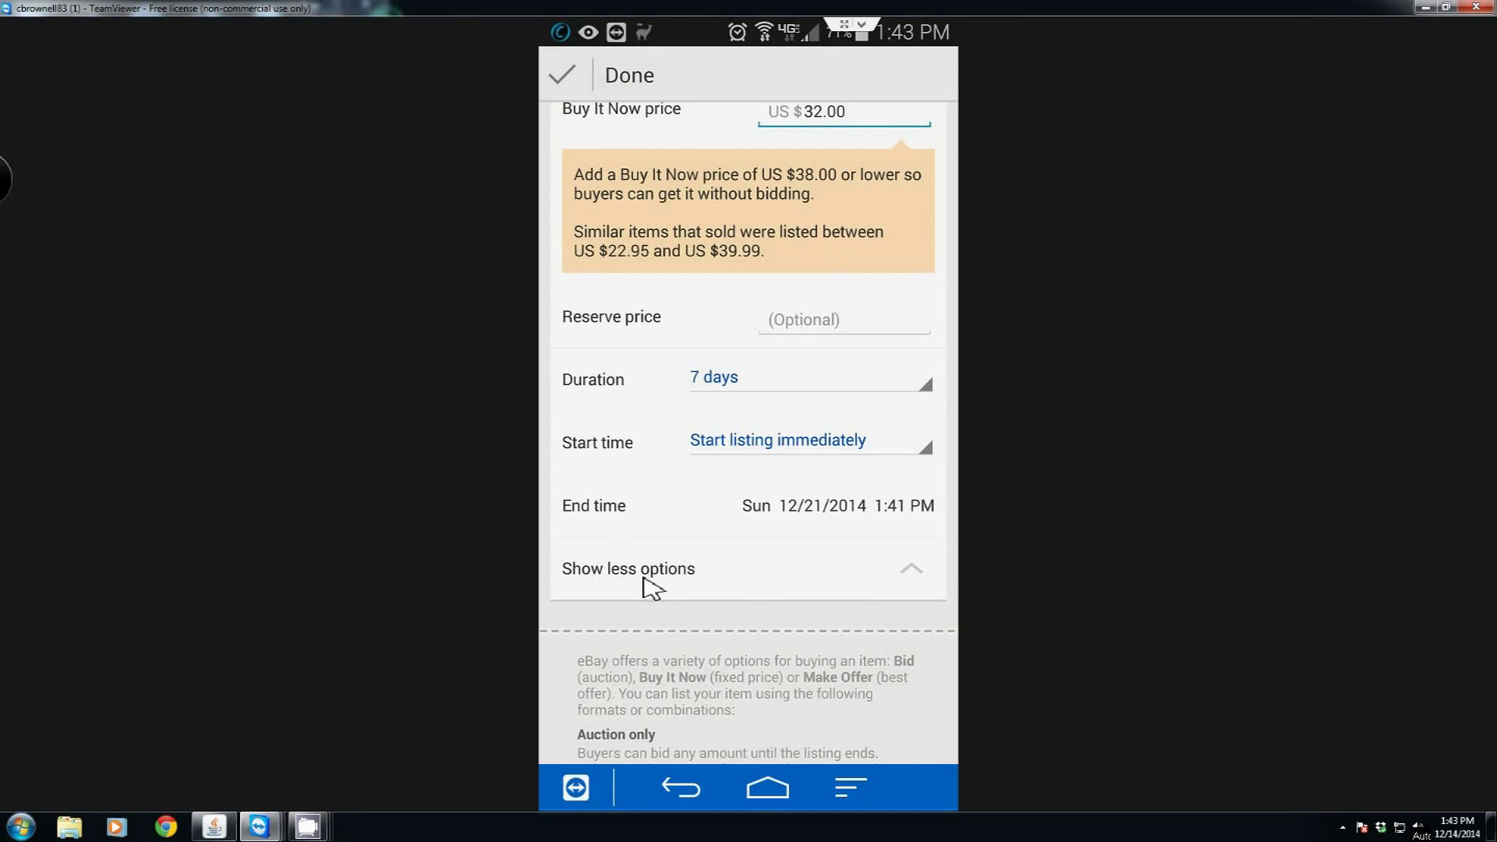
{"action": "left_click", "coordinate": [623, 76]}
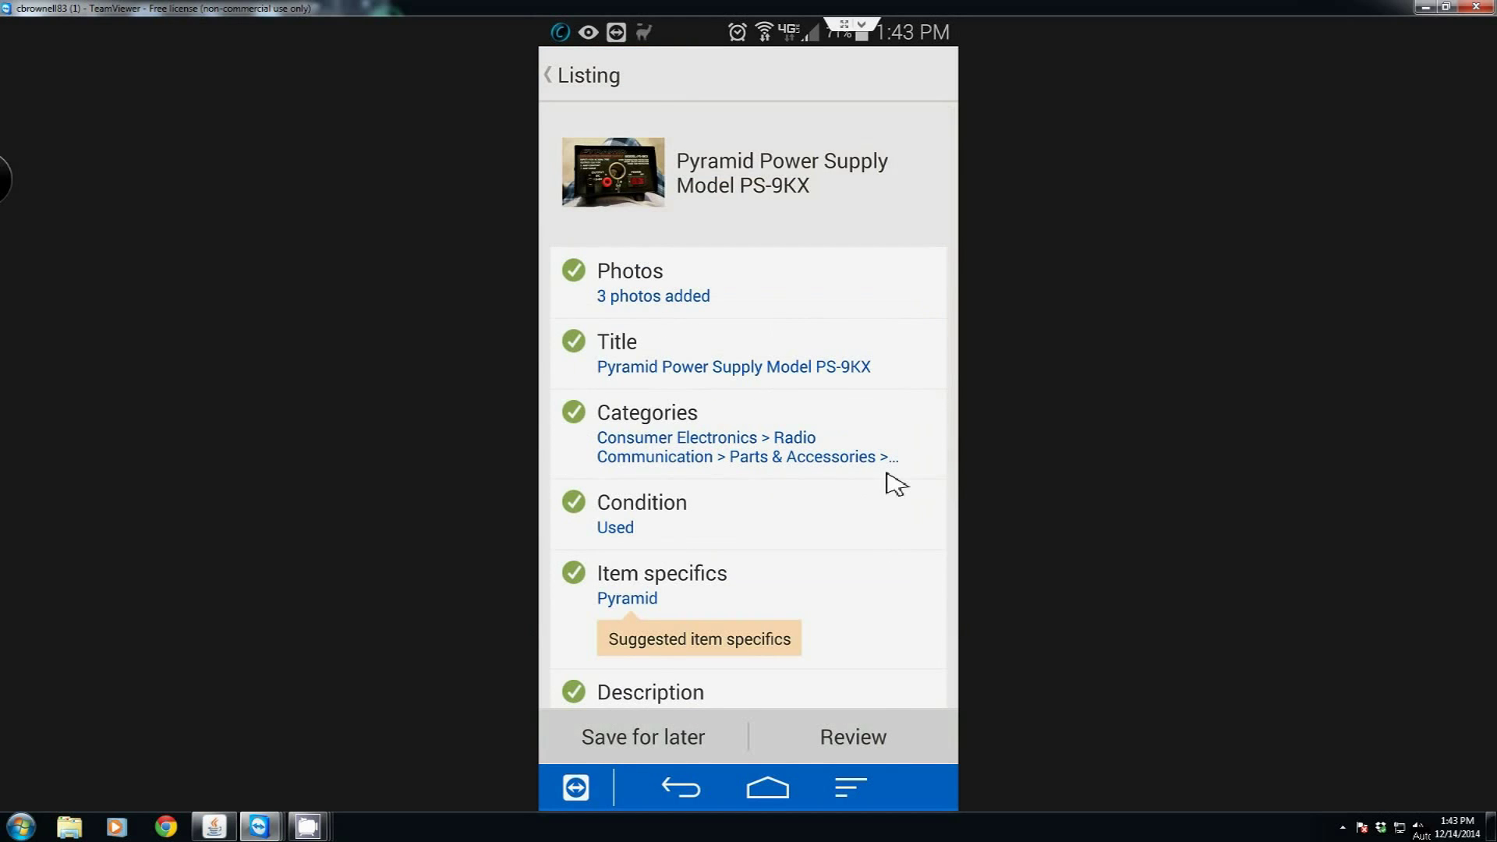
Open the package details in the shipping settings and set length, width and height to 8 in. each
{"action": "scroll", "coordinate": [895, 484], "scroll_direction": "down", "scroll_amount": 3}
{"action": "scroll", "coordinate": [895, 484], "scroll_direction": "down", "scroll_amount": 3}
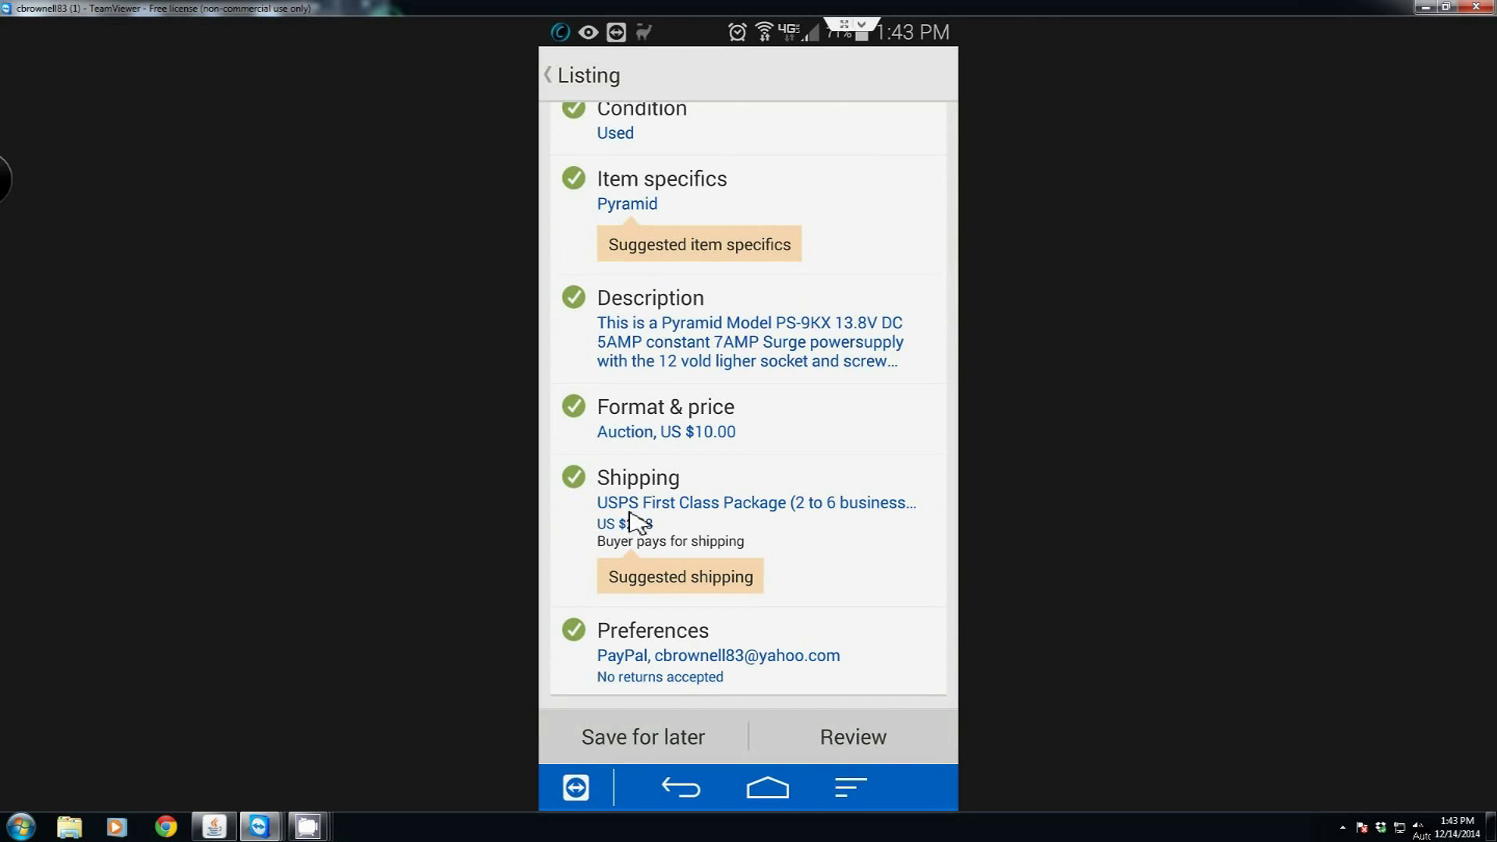
{"action": "left_click", "coordinate": [652, 503]}
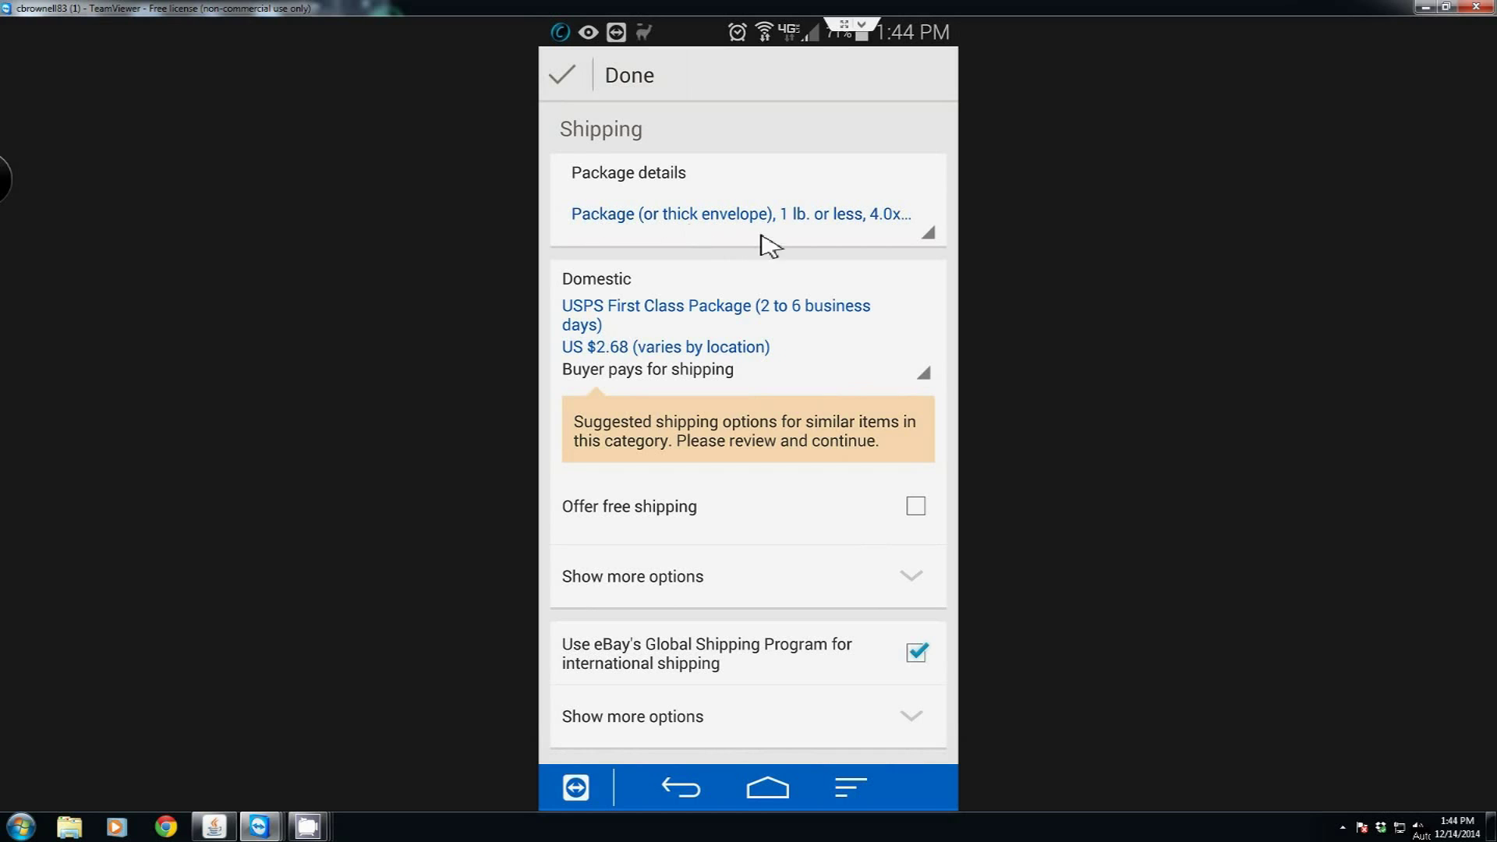
{"action": "left_click", "coordinate": [836, 228]}
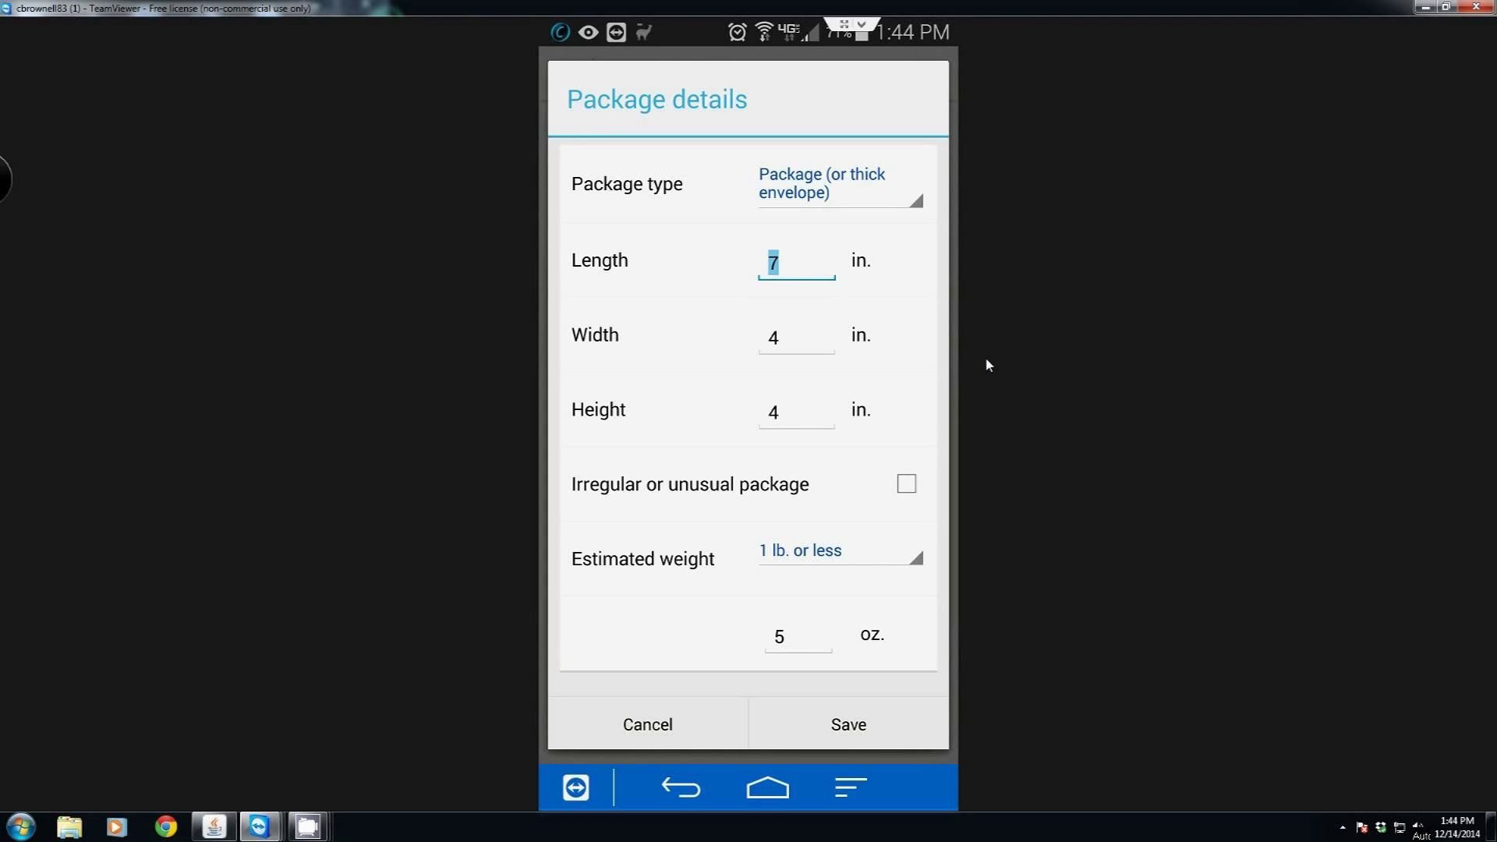
{"action": "type", "text": "8"}
{"action": "left_click", "coordinate": [784, 343]}
{"action": "type", "text": "8"}
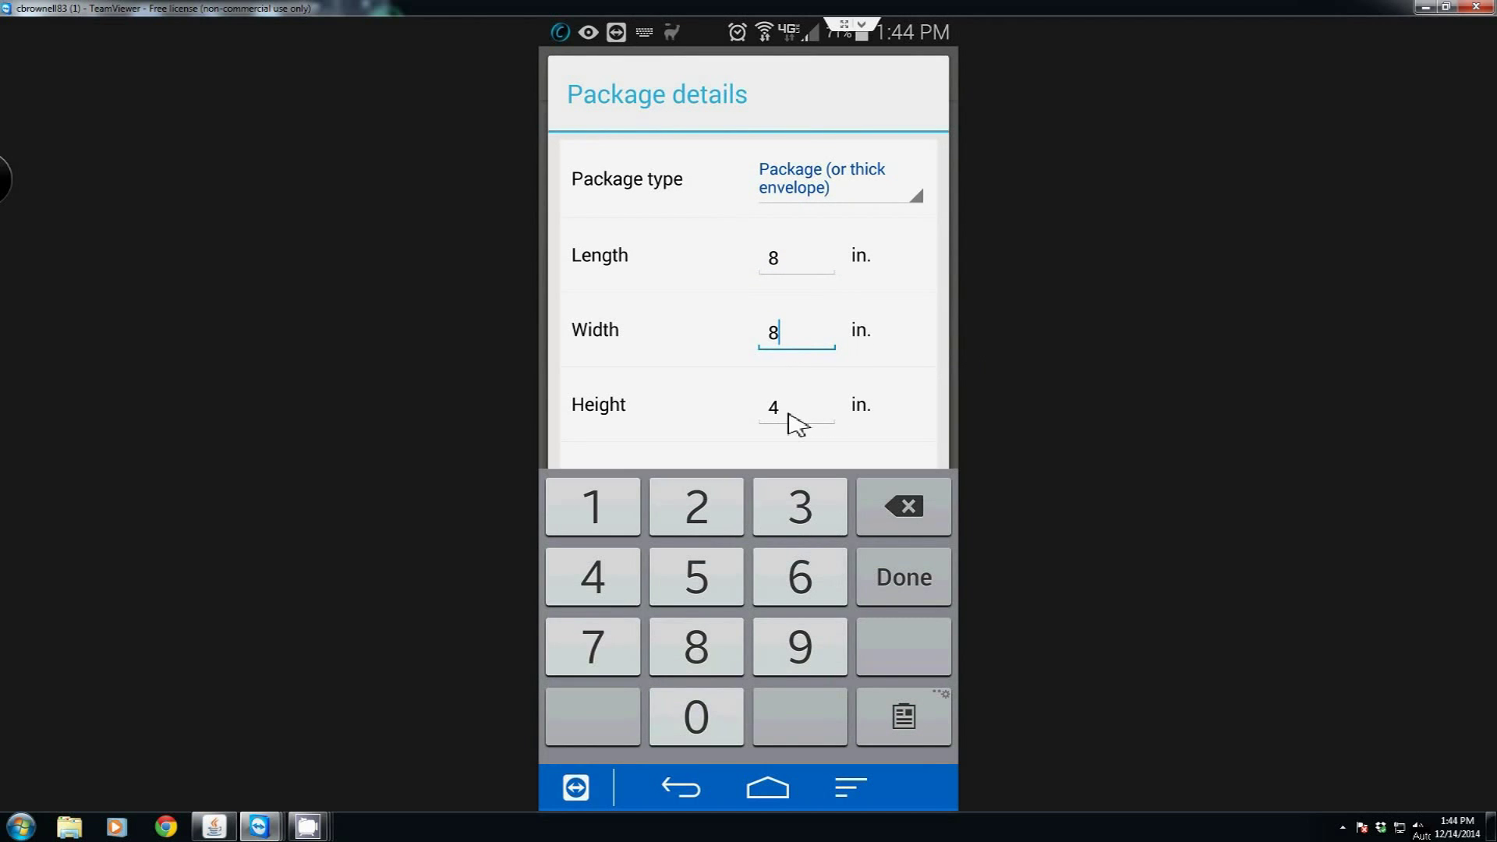
{"action": "left_click", "coordinate": [795, 425]}
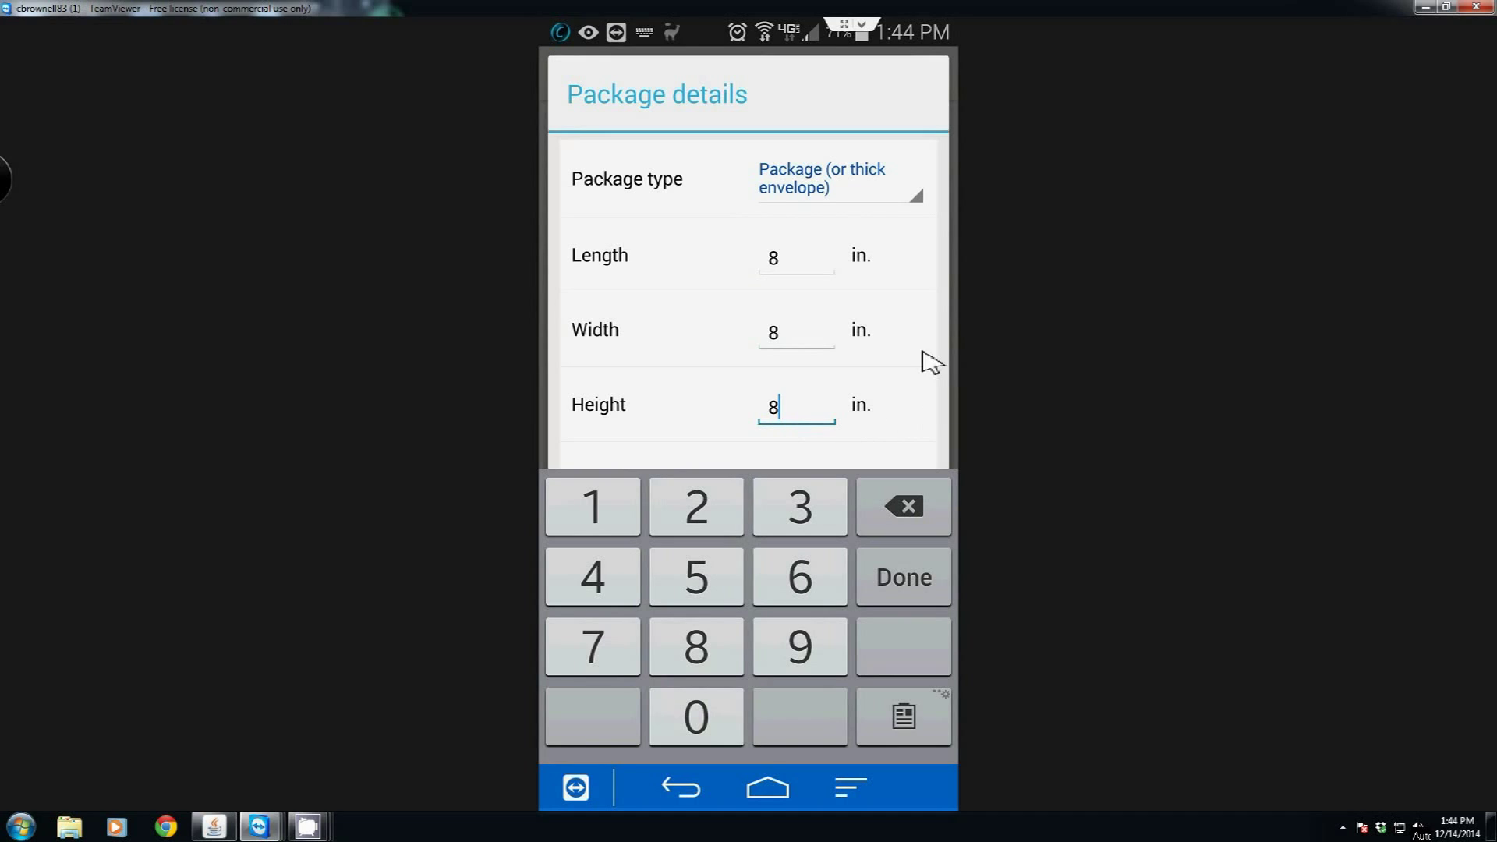
{"action": "left_click", "coordinate": [917, 418]}
{"action": "left_click", "coordinate": [684, 788]}
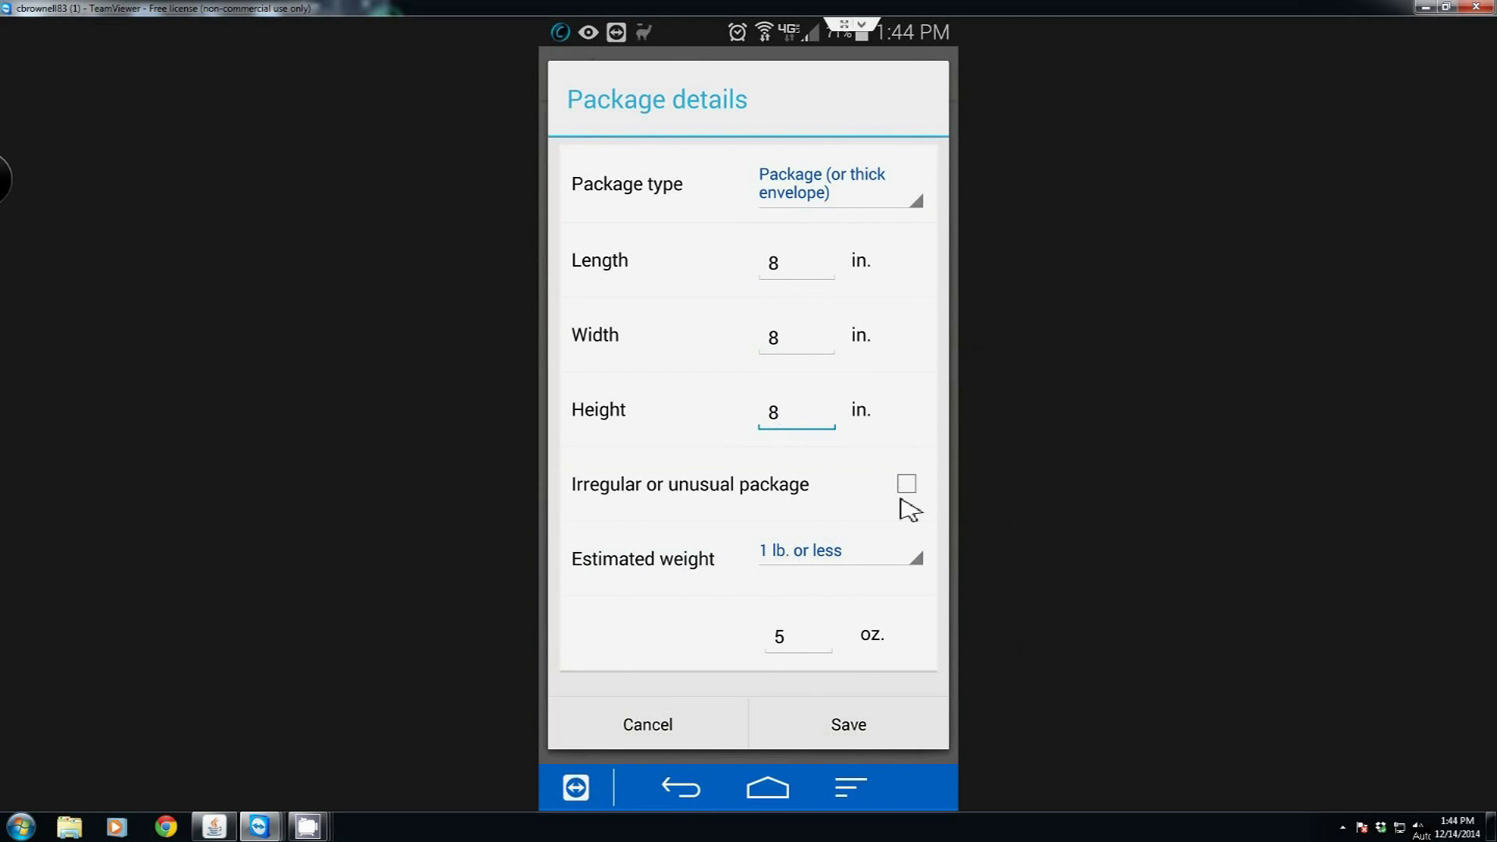
Set the package's estimated weight to 8+ to 9 lbs and save the package details
{"action": "left_click", "coordinate": [917, 567]}
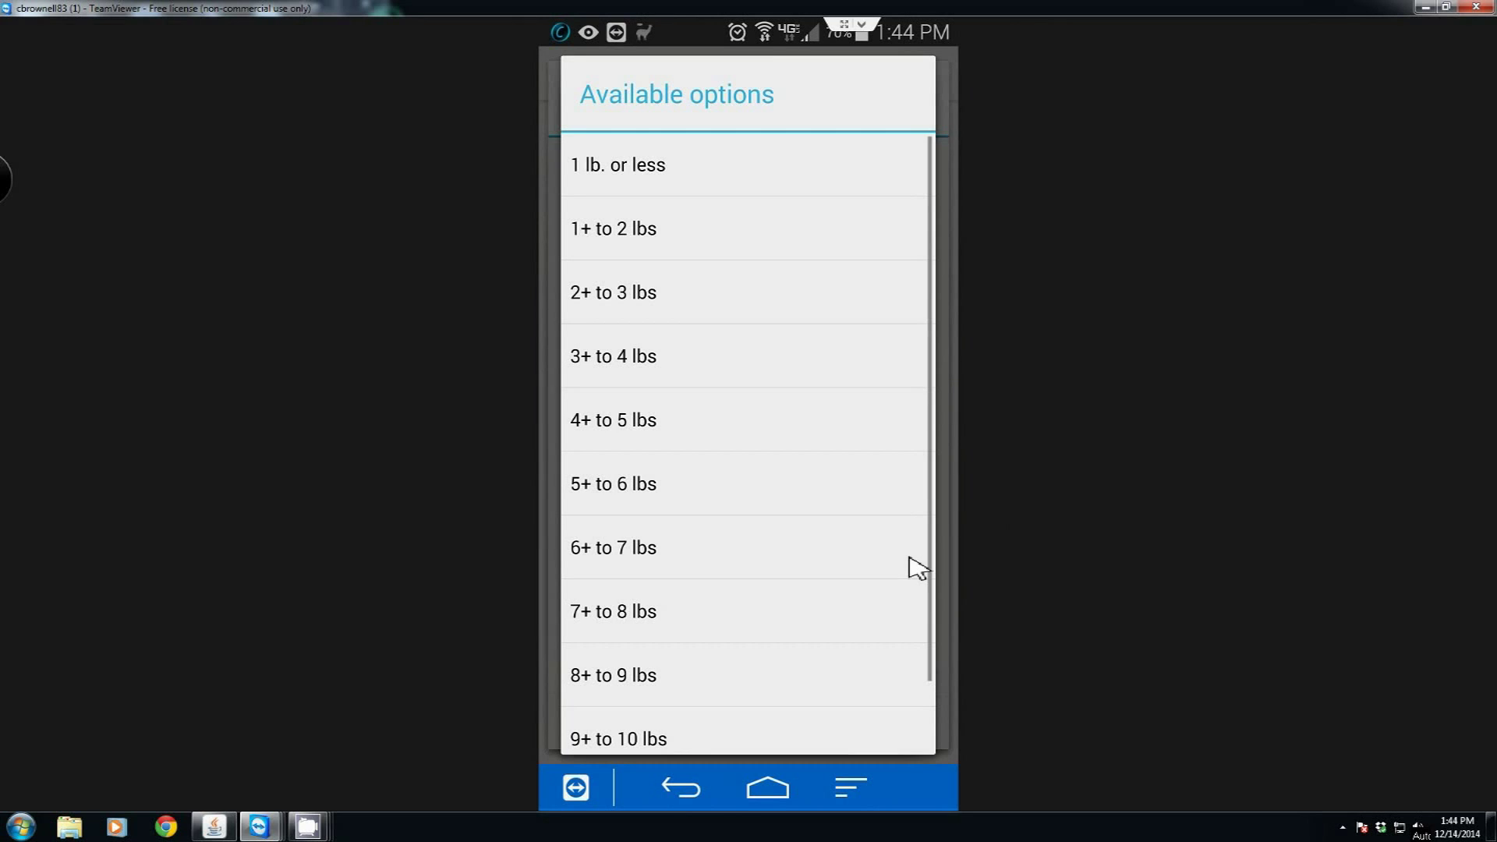
{"action": "left_click", "coordinate": [659, 483]}
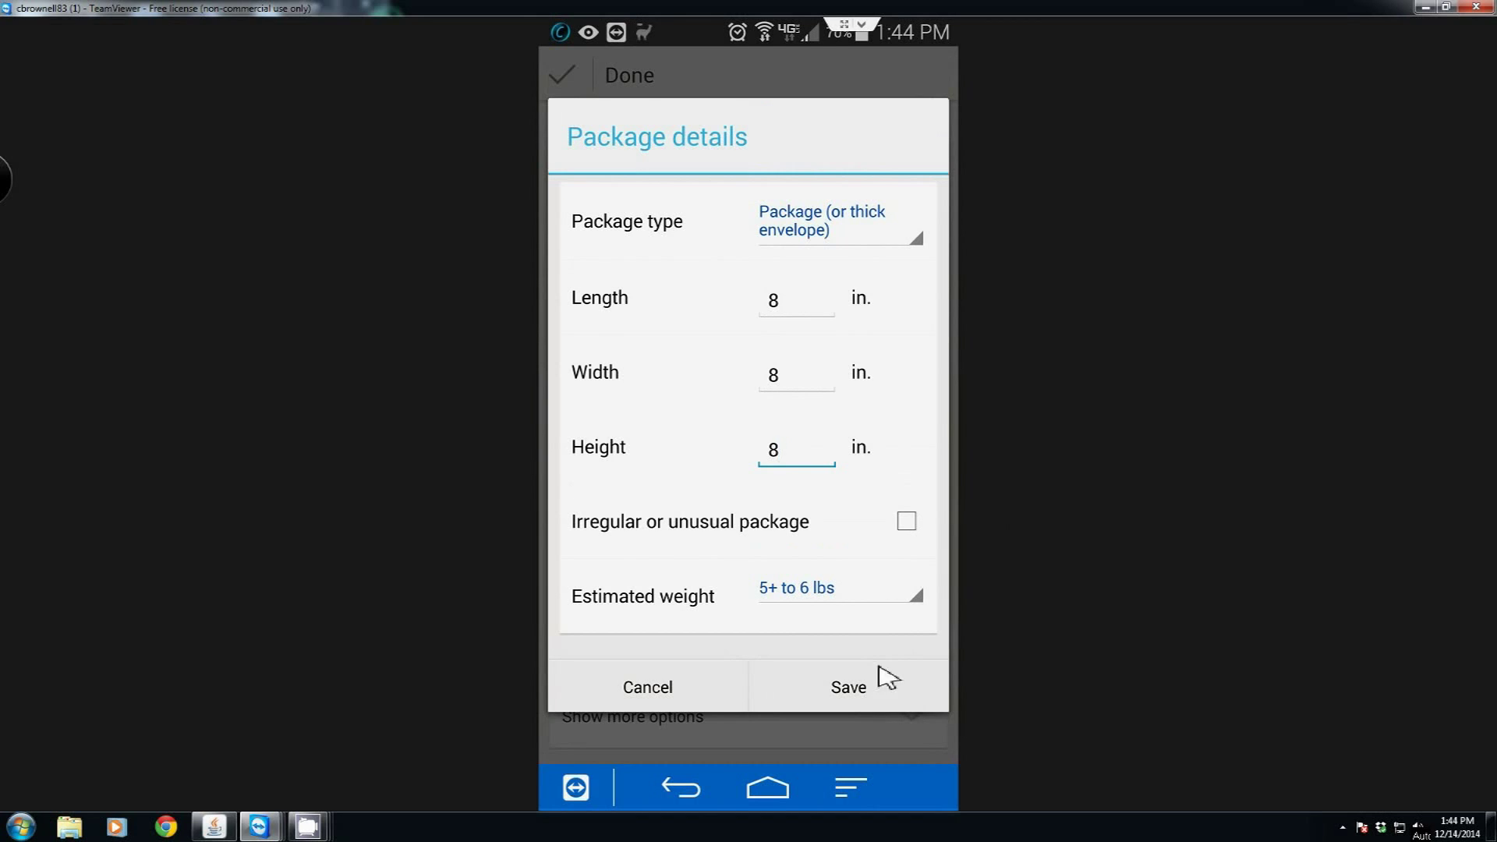
{"action": "left_click", "coordinate": [905, 604]}
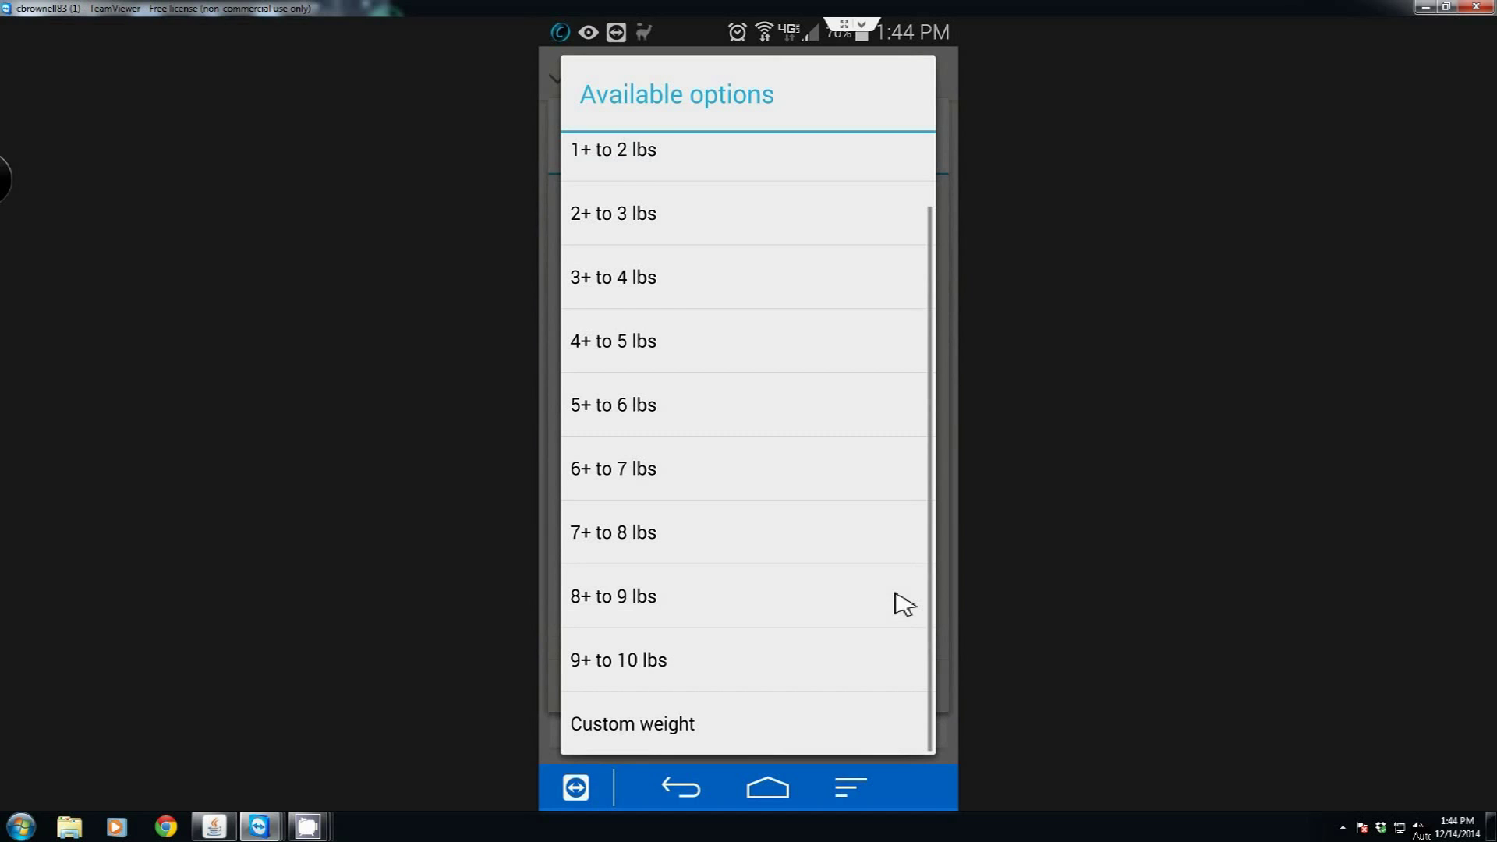
{"action": "left_click", "coordinate": [784, 604]}
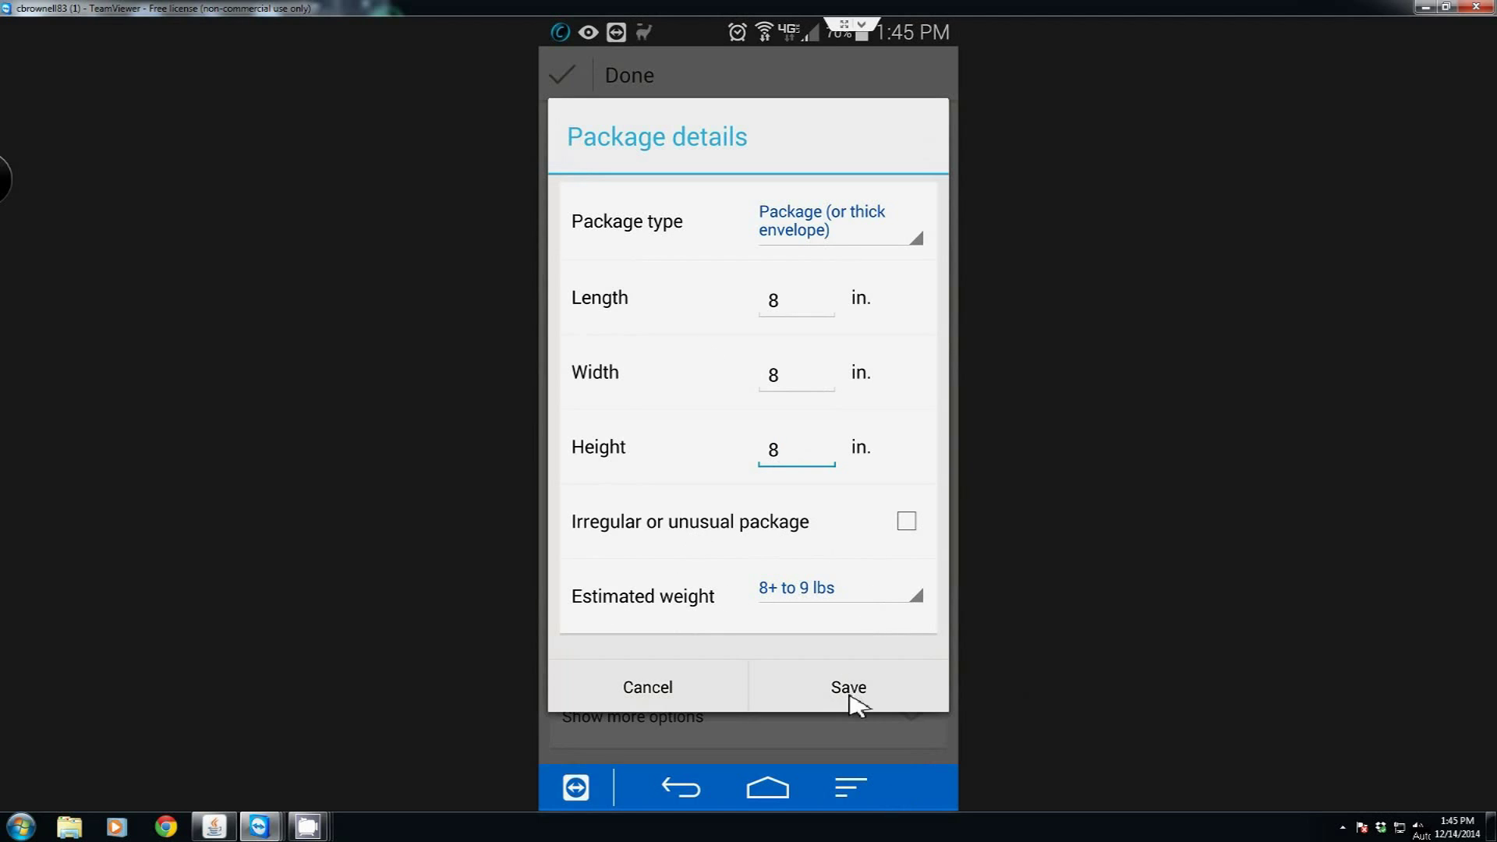
{"action": "left_click", "coordinate": [879, 690]}
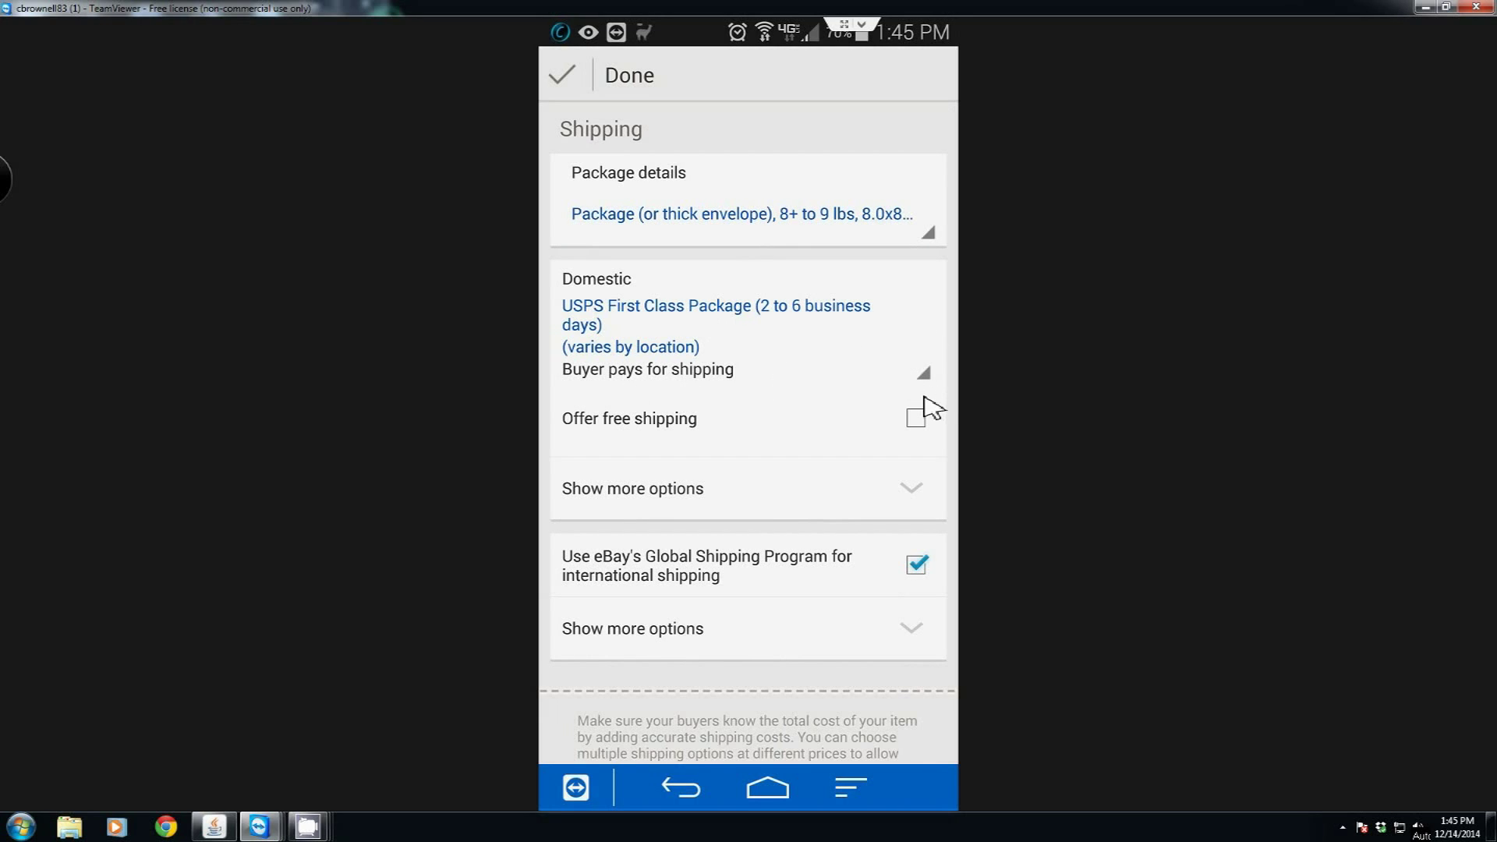
Change the domestic shipping service to the standard service FedEx Ground or FedEx Home Delivery (1 to 6 business days)
{"action": "left_click", "coordinate": [689, 352]}
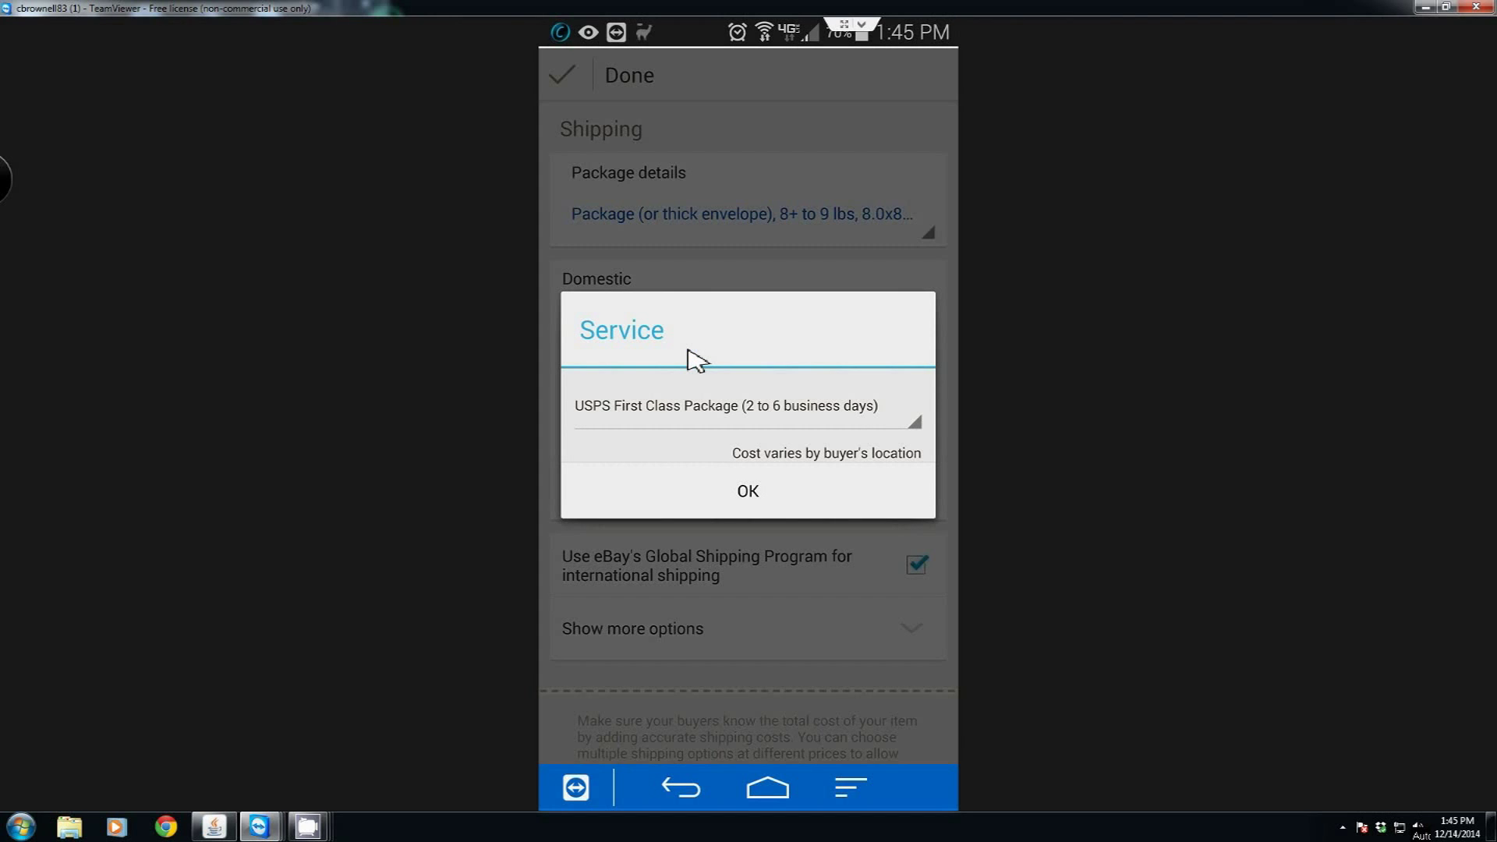
{"action": "left_click", "coordinate": [857, 419]}
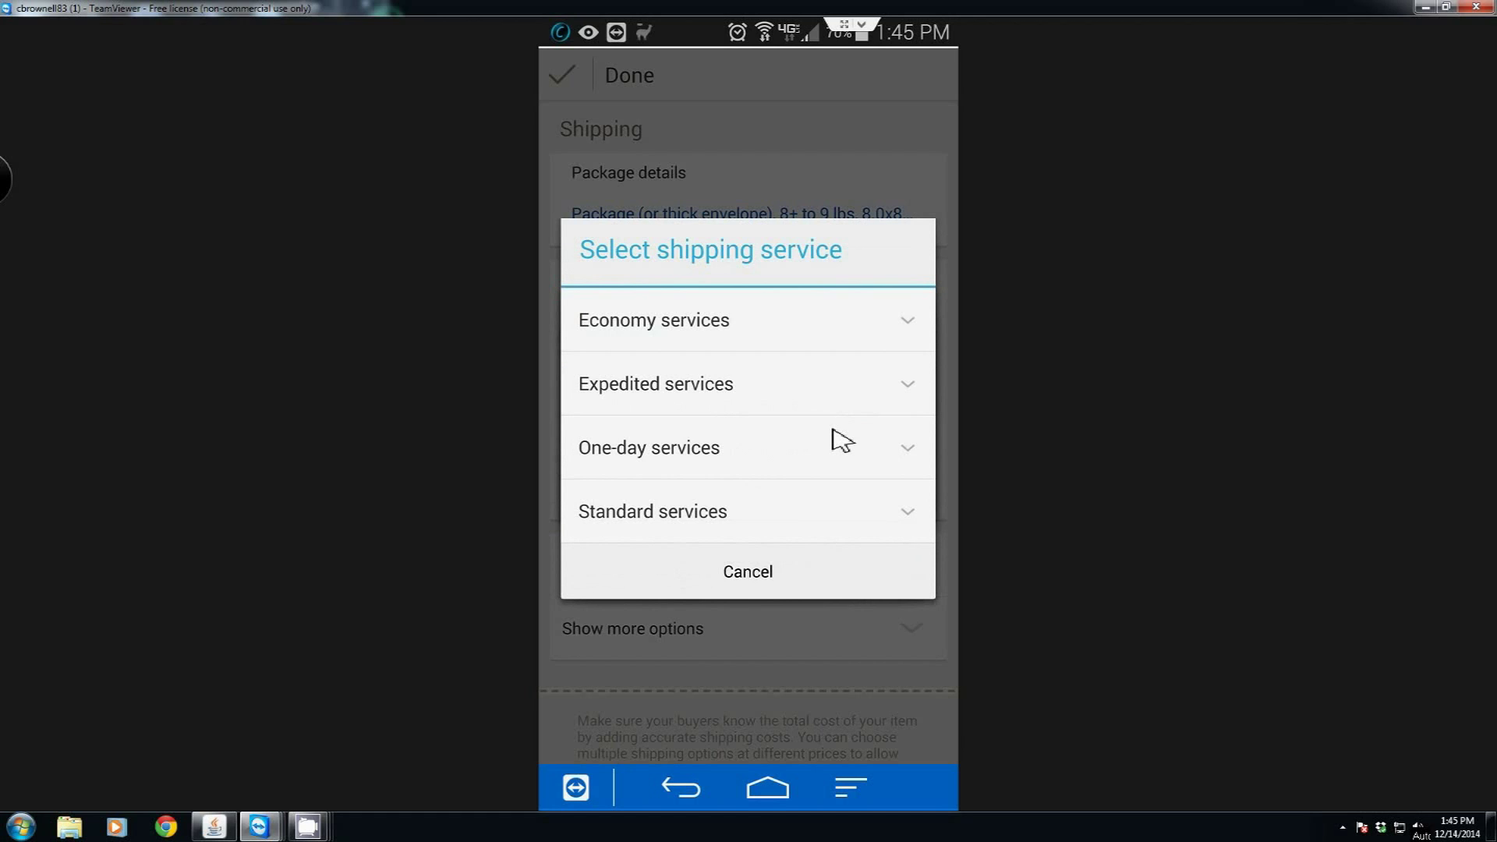
{"action": "left_click", "coordinate": [722, 511]}
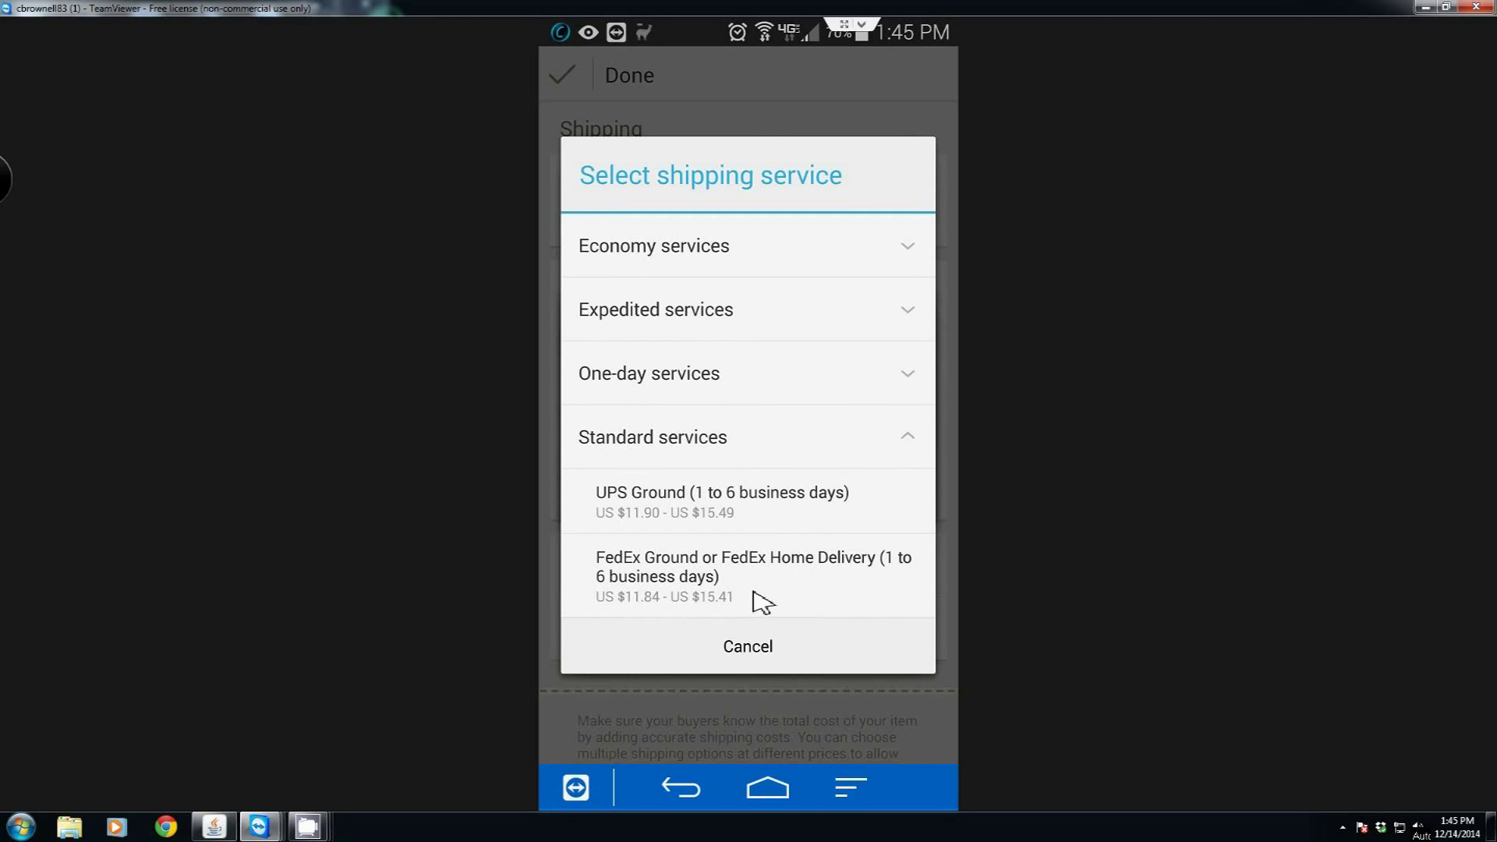
{"action": "left_click", "coordinate": [867, 615]}
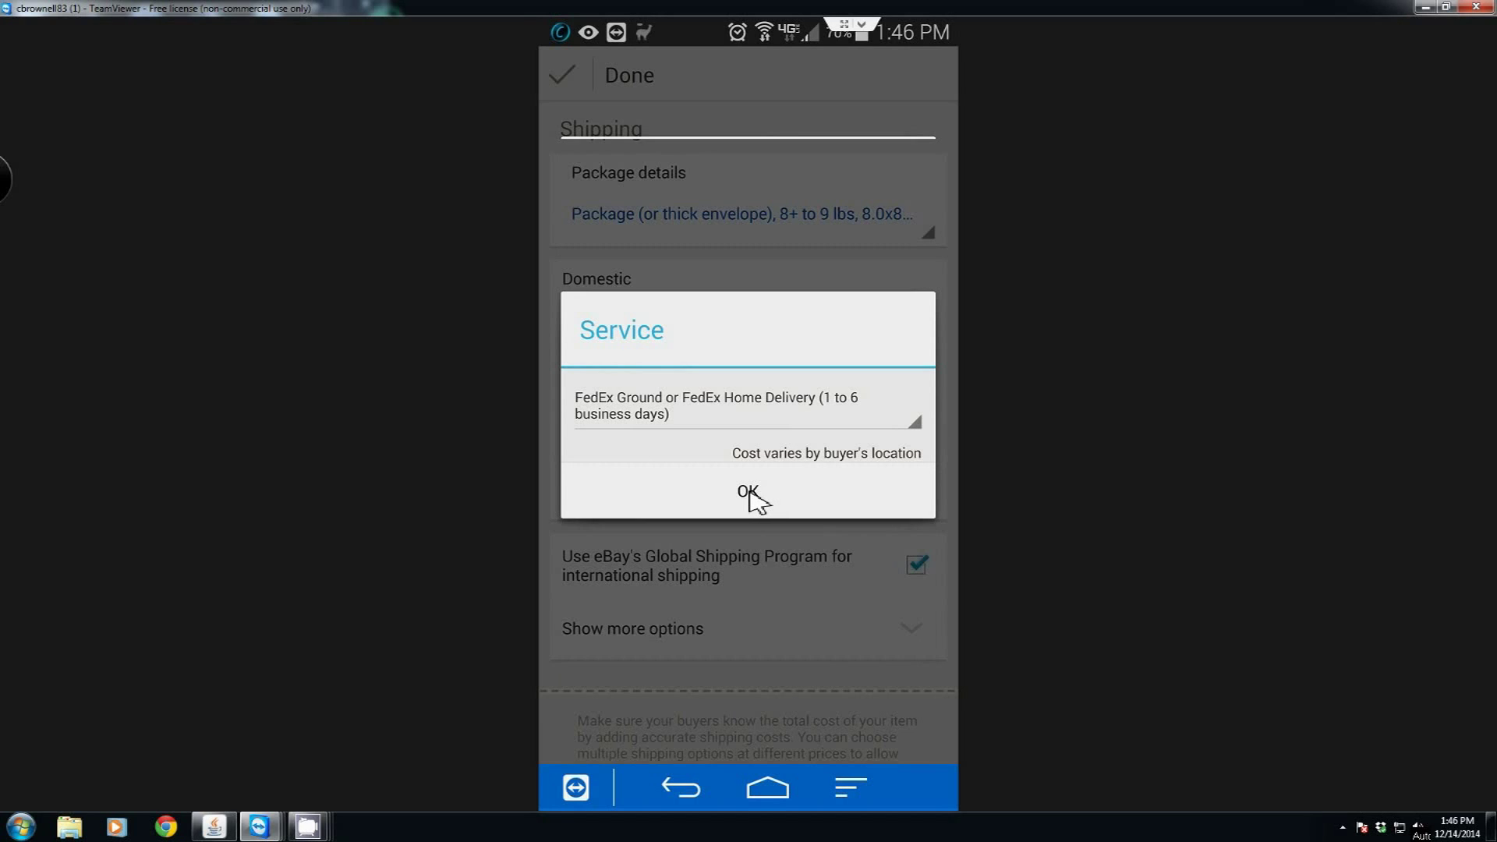
{"action": "left_click", "coordinate": [749, 499]}
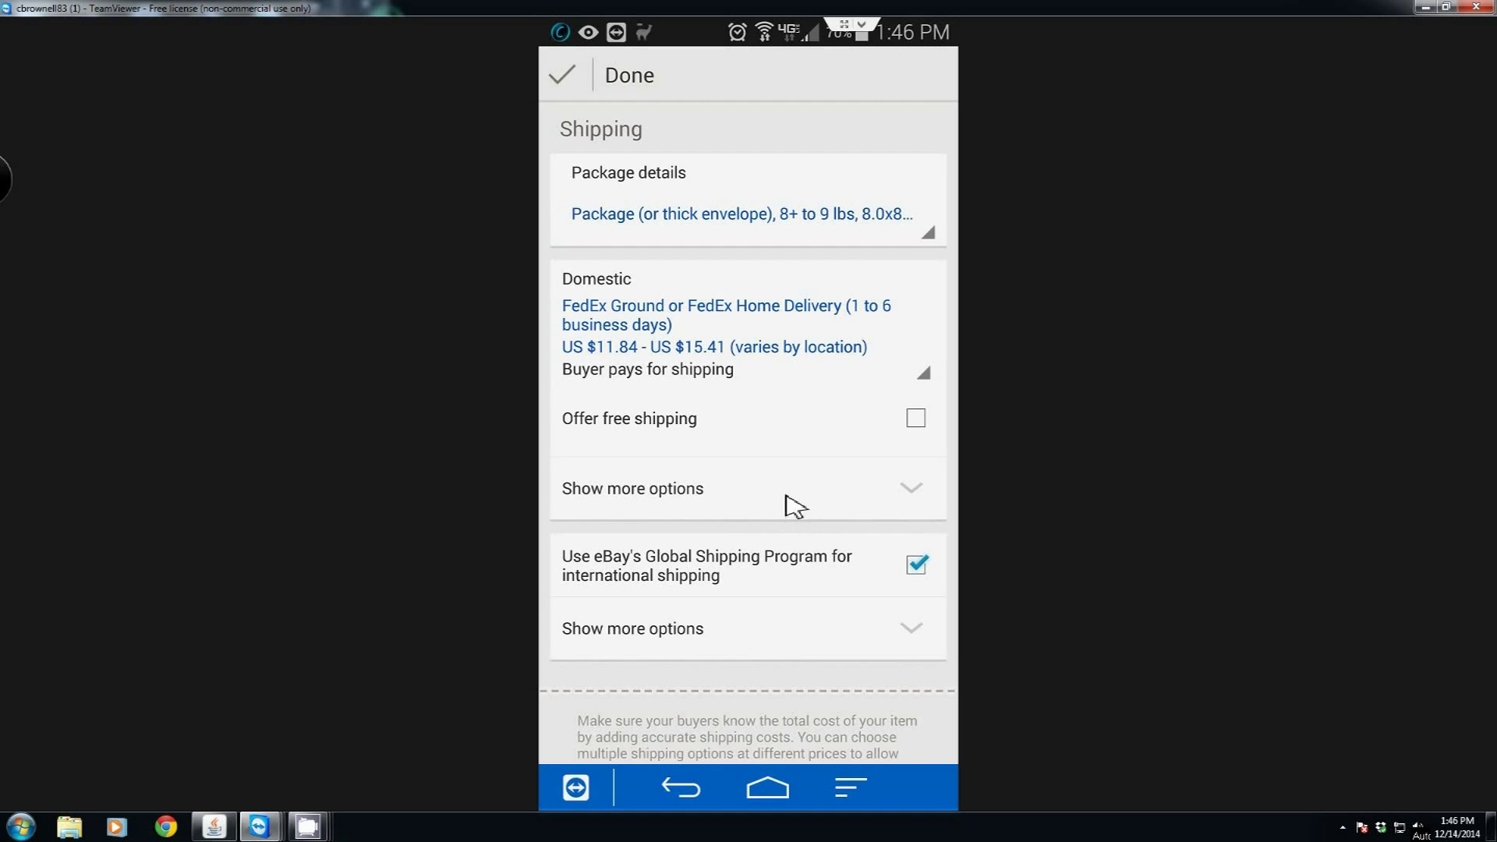
Examine the additional domestic shipping options and the available international shipping types without changing them
{"action": "left_click", "coordinate": [733, 507]}
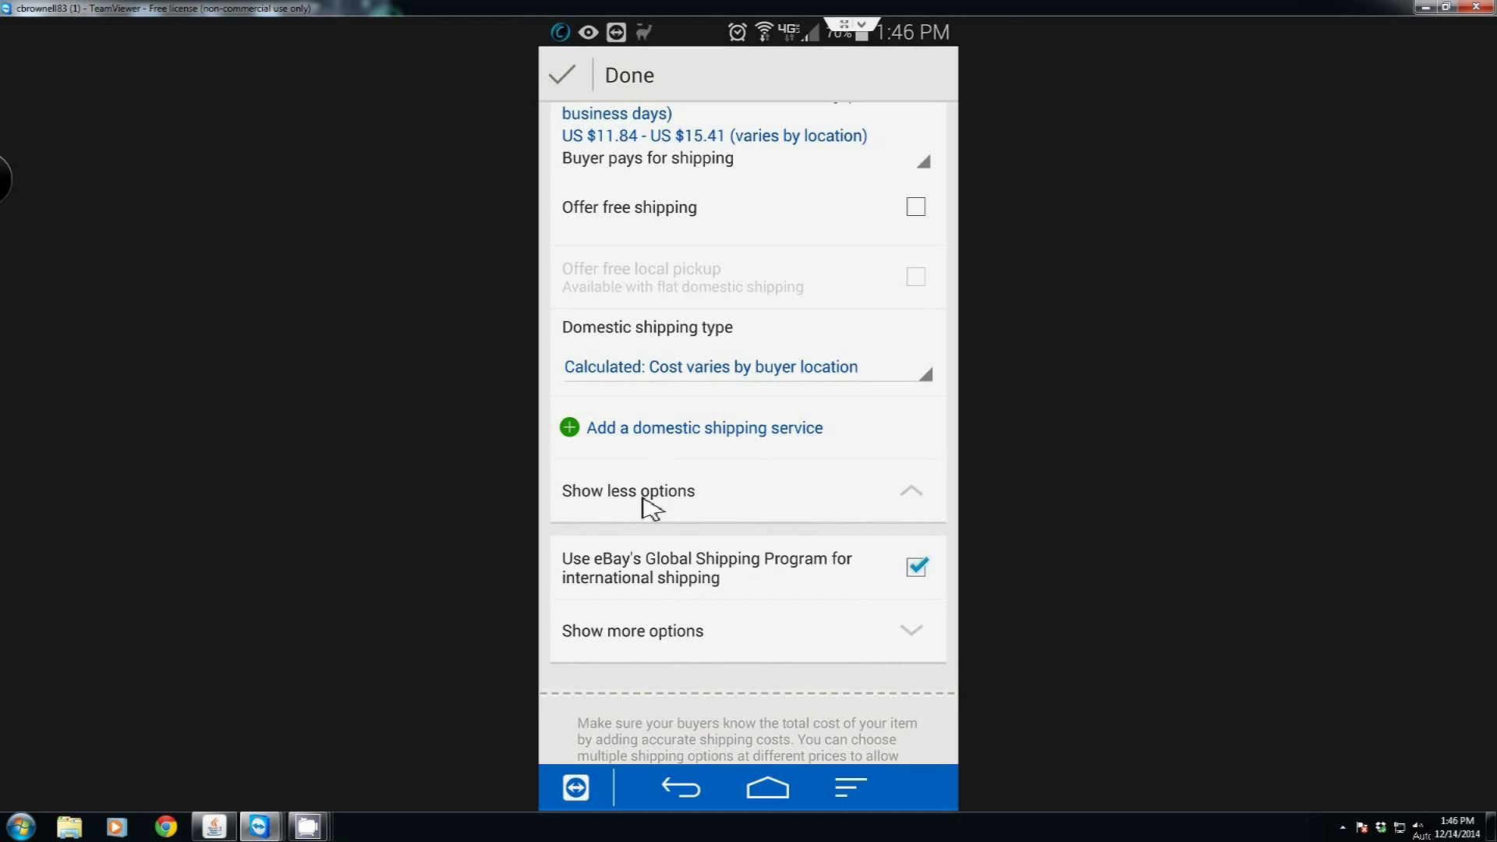
{"action": "left_click", "coordinate": [758, 479]}
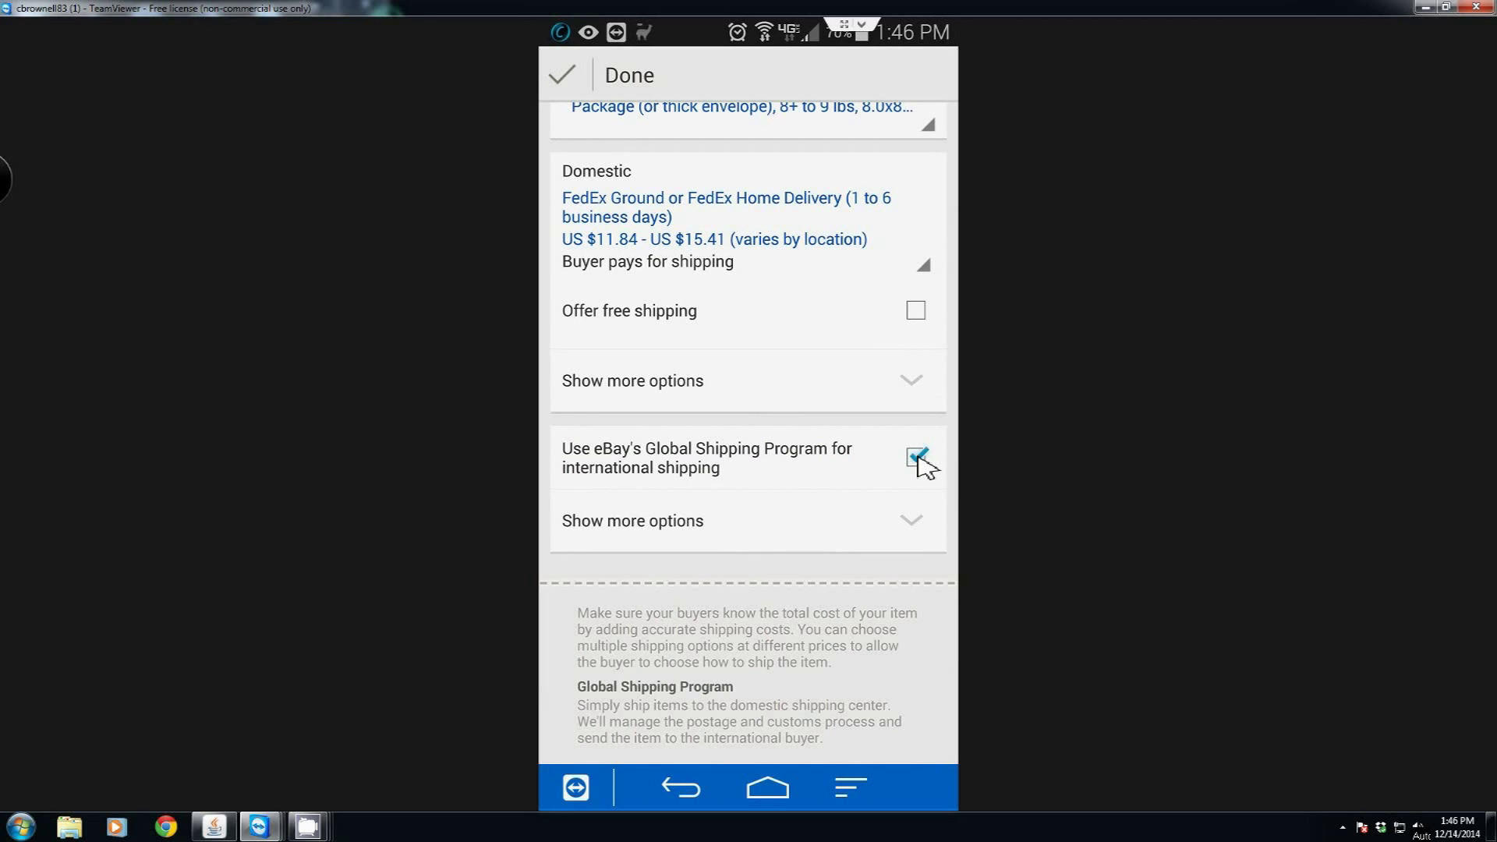
{"action": "left_click", "coordinate": [911, 518]}
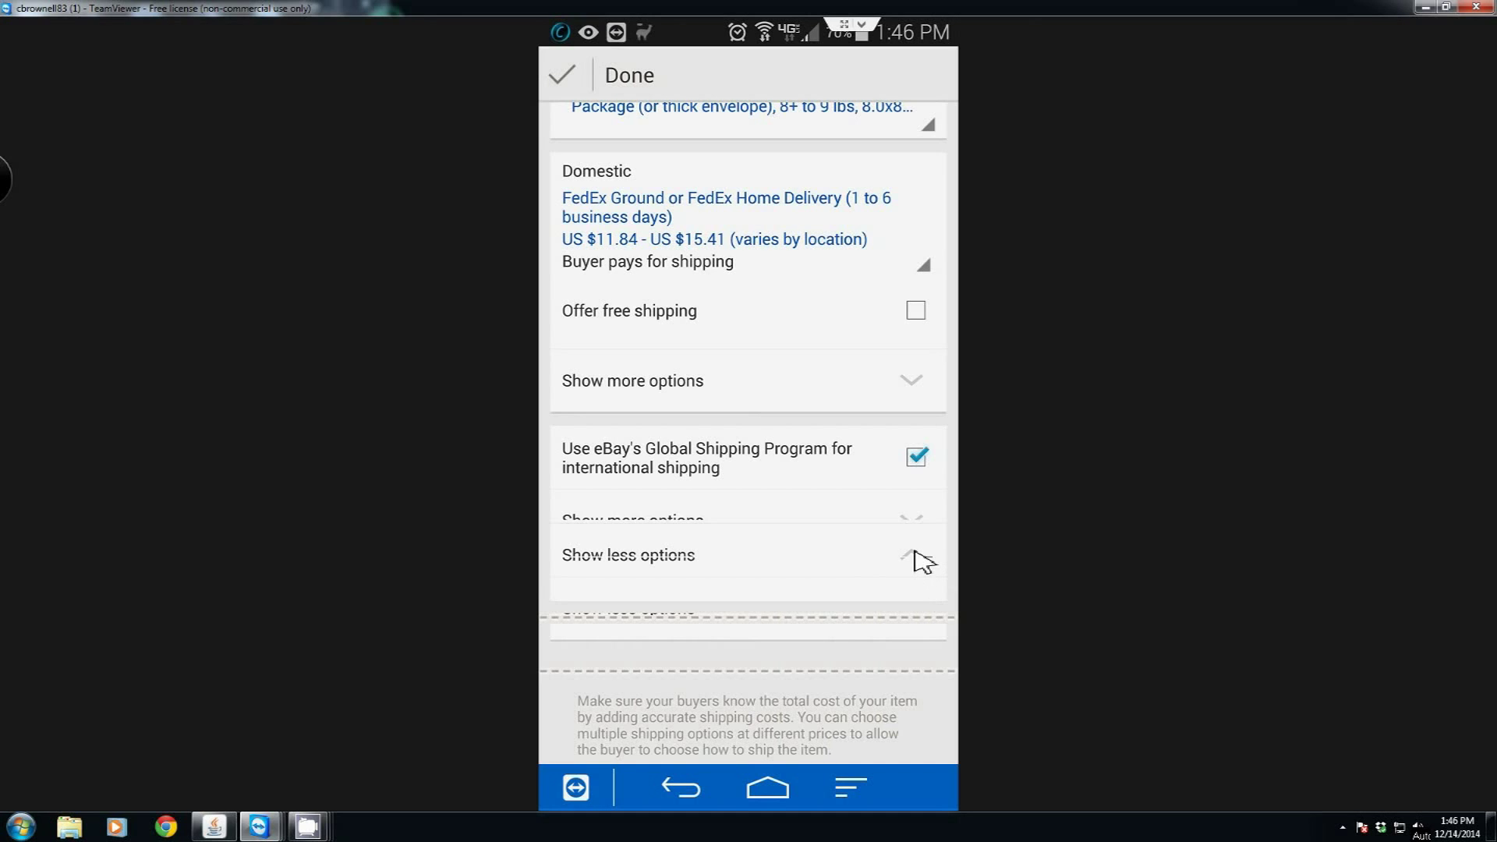
{"action": "left_click", "coordinate": [923, 567]}
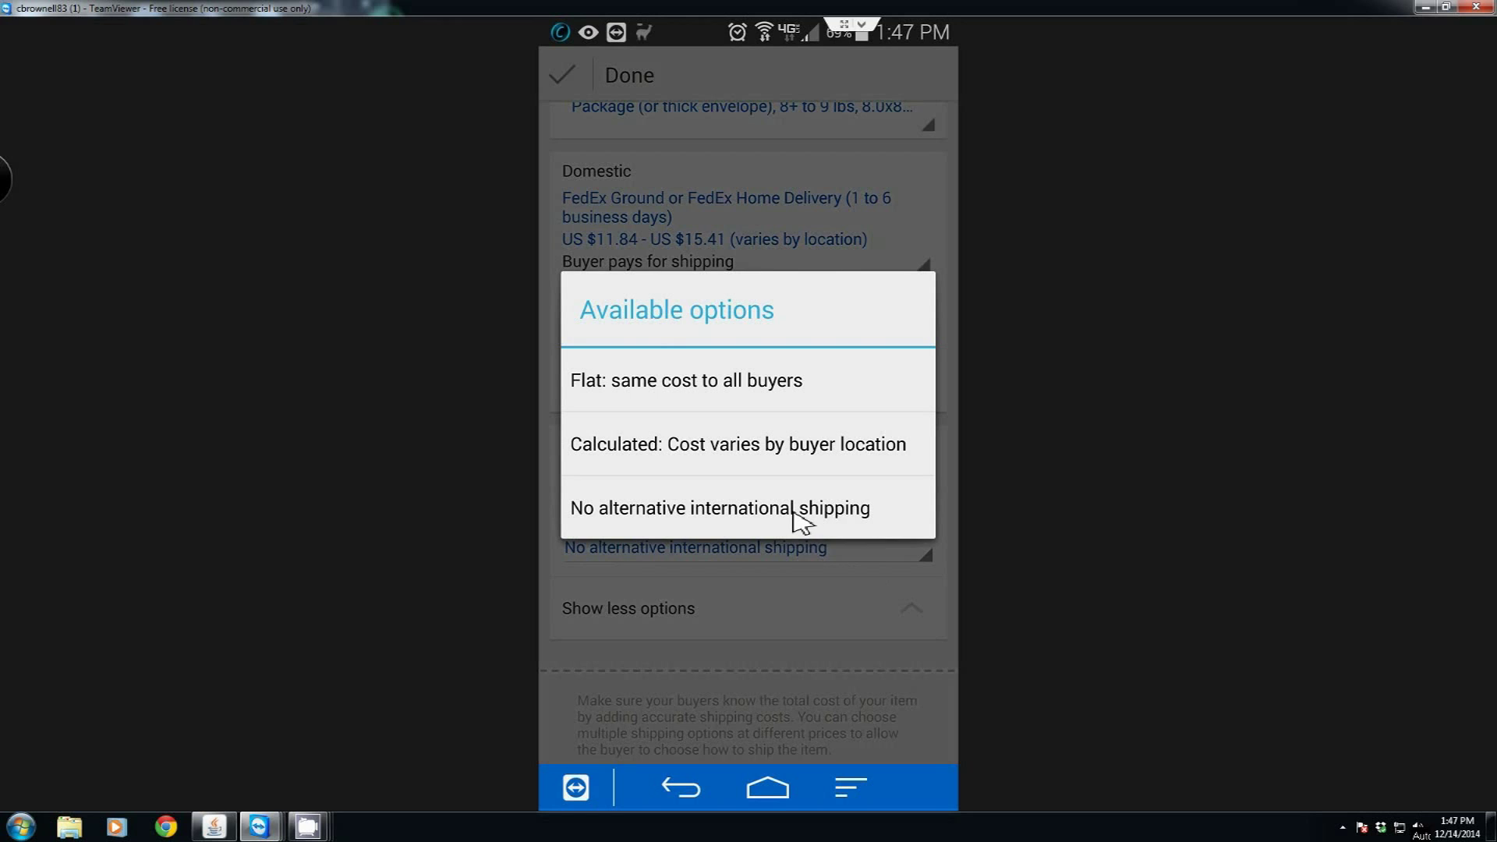
{"action": "left_click", "coordinate": [858, 622]}
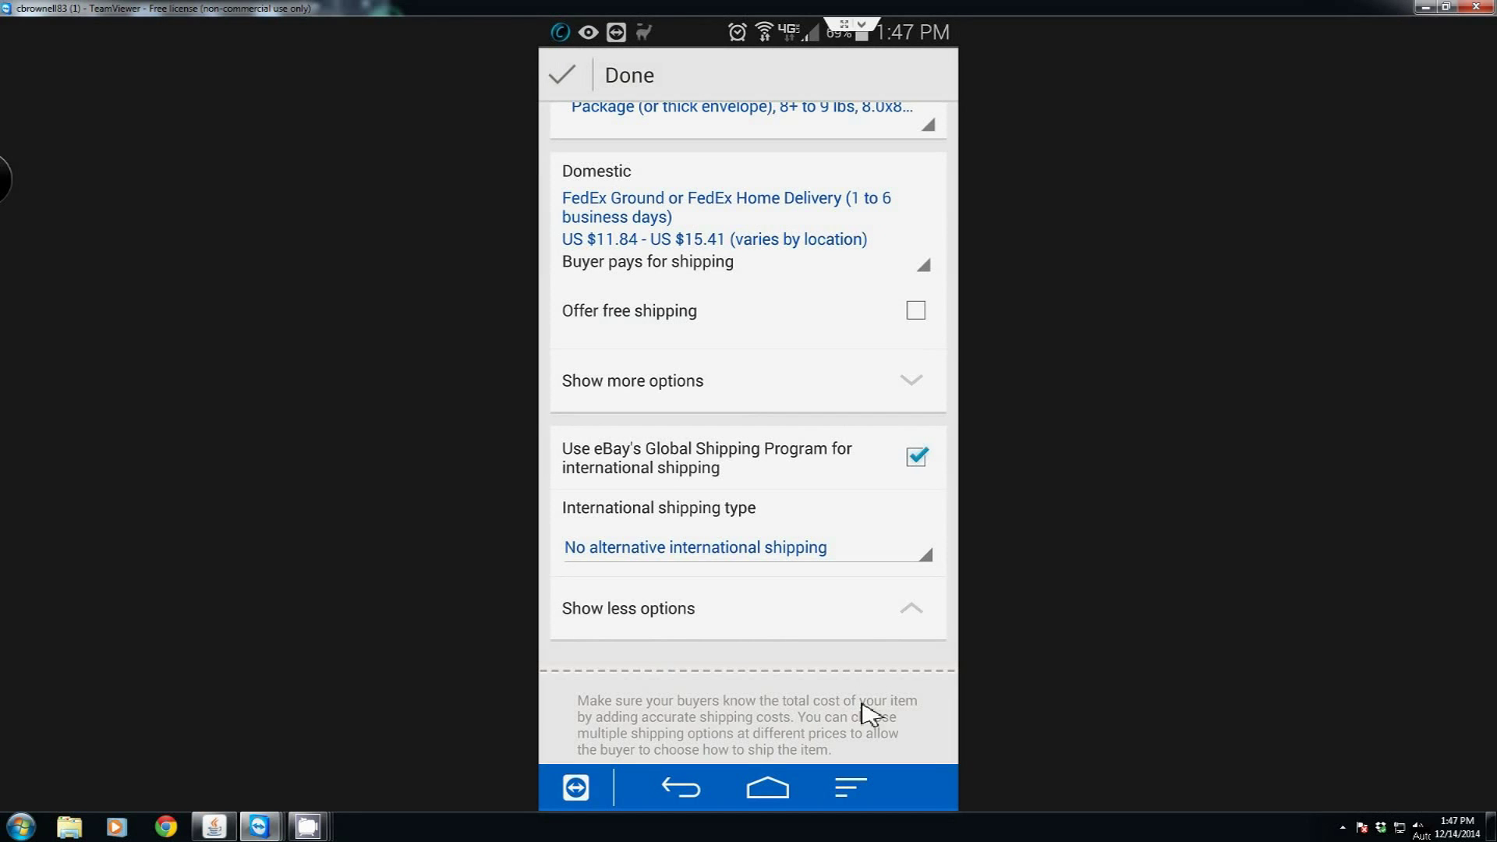
{"action": "scroll", "coordinate": [865, 713], "scroll_direction": "down", "scroll_amount": 2}
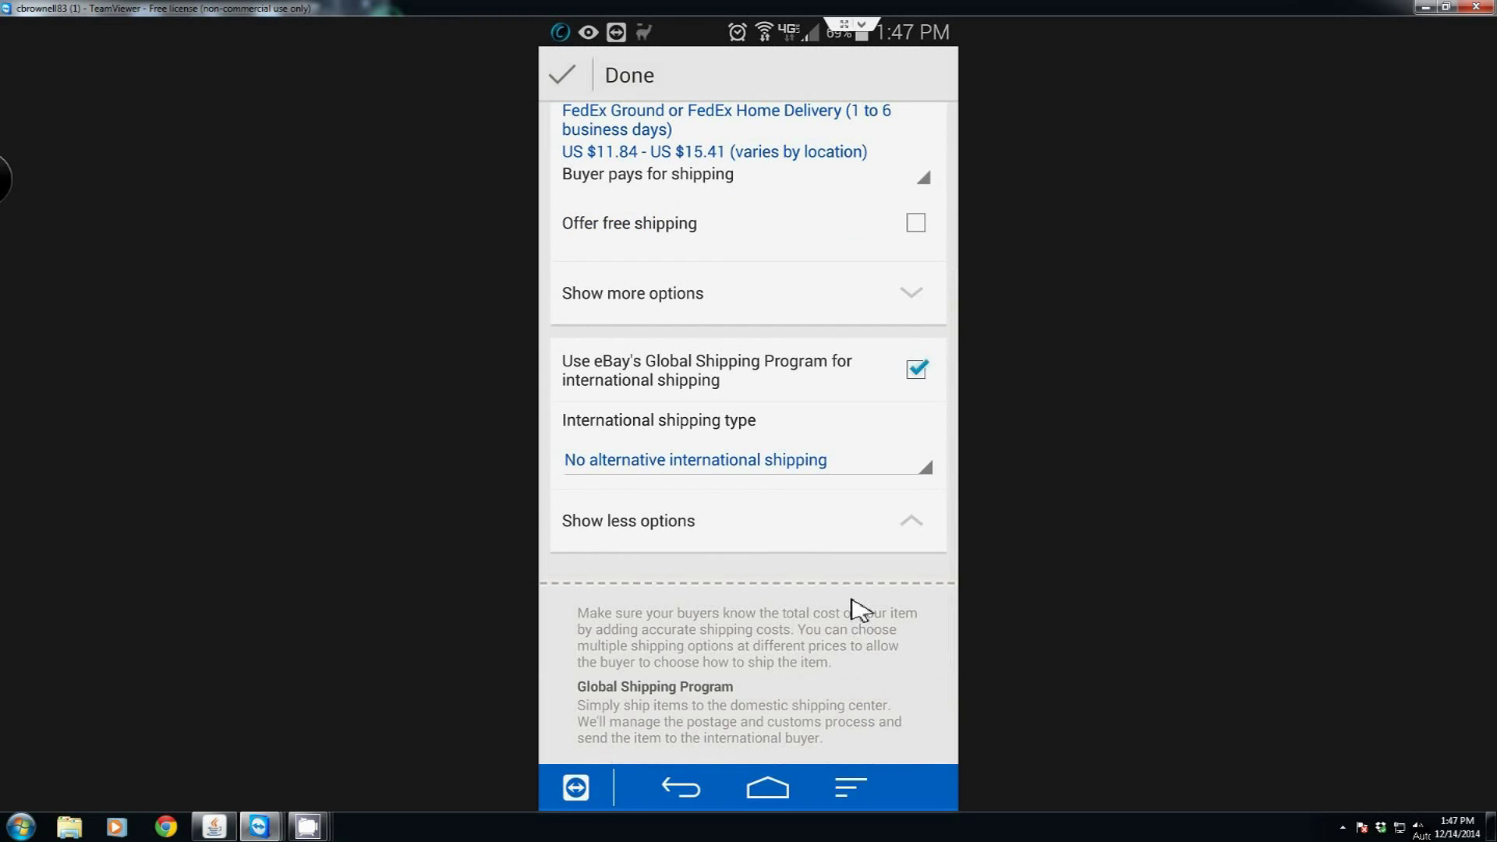
Save the shipping settings and accept PayPal and Visa / MasterCard as payment methods in the listing's preferences
{"action": "scroll", "coordinate": [735, 208], "scroll_direction": "up", "scroll_amount": 3}
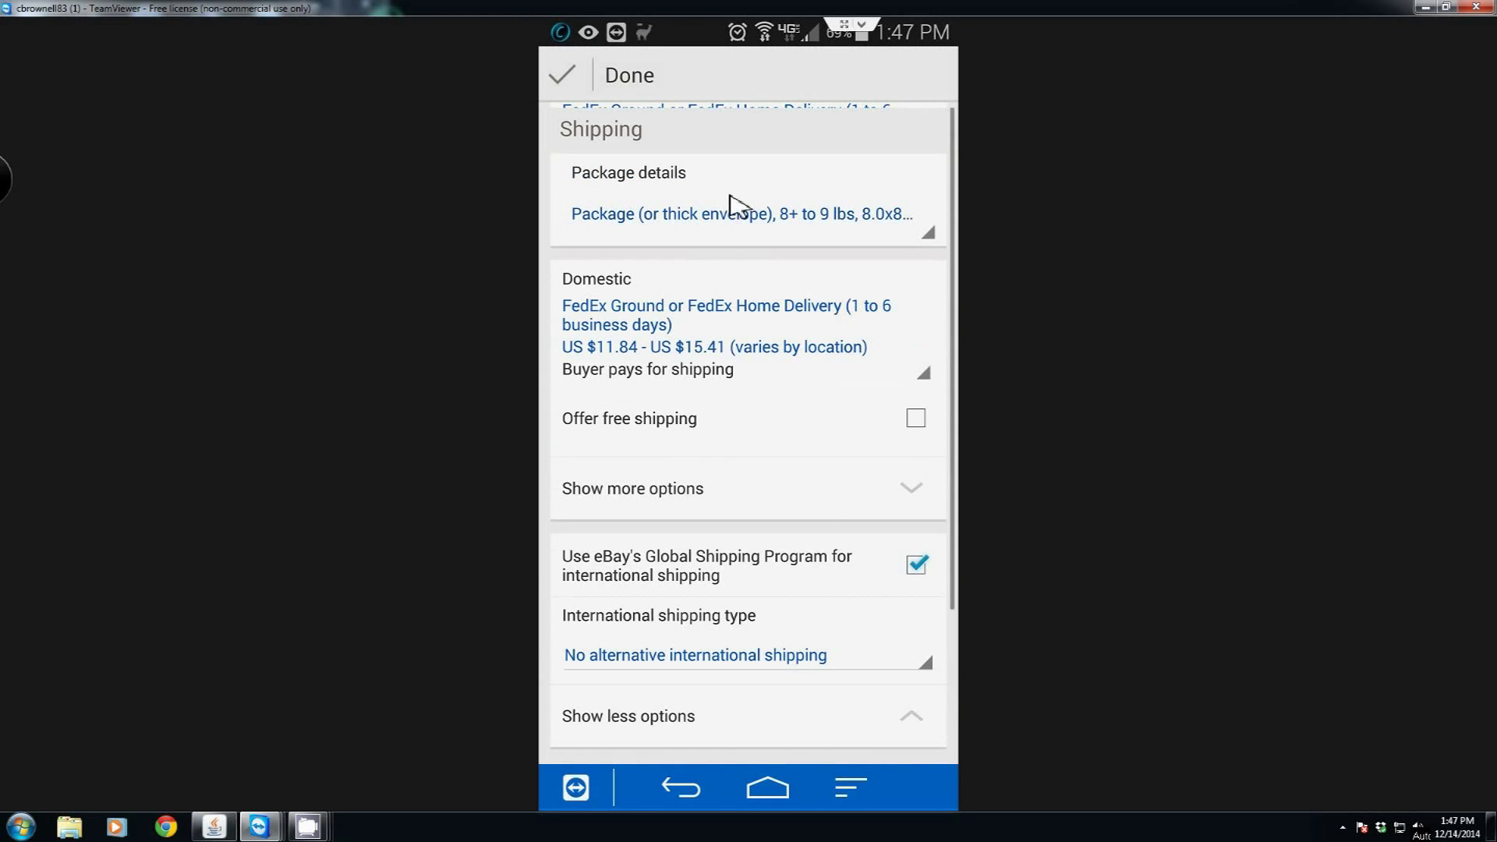
{"action": "left_click", "coordinate": [616, 78]}
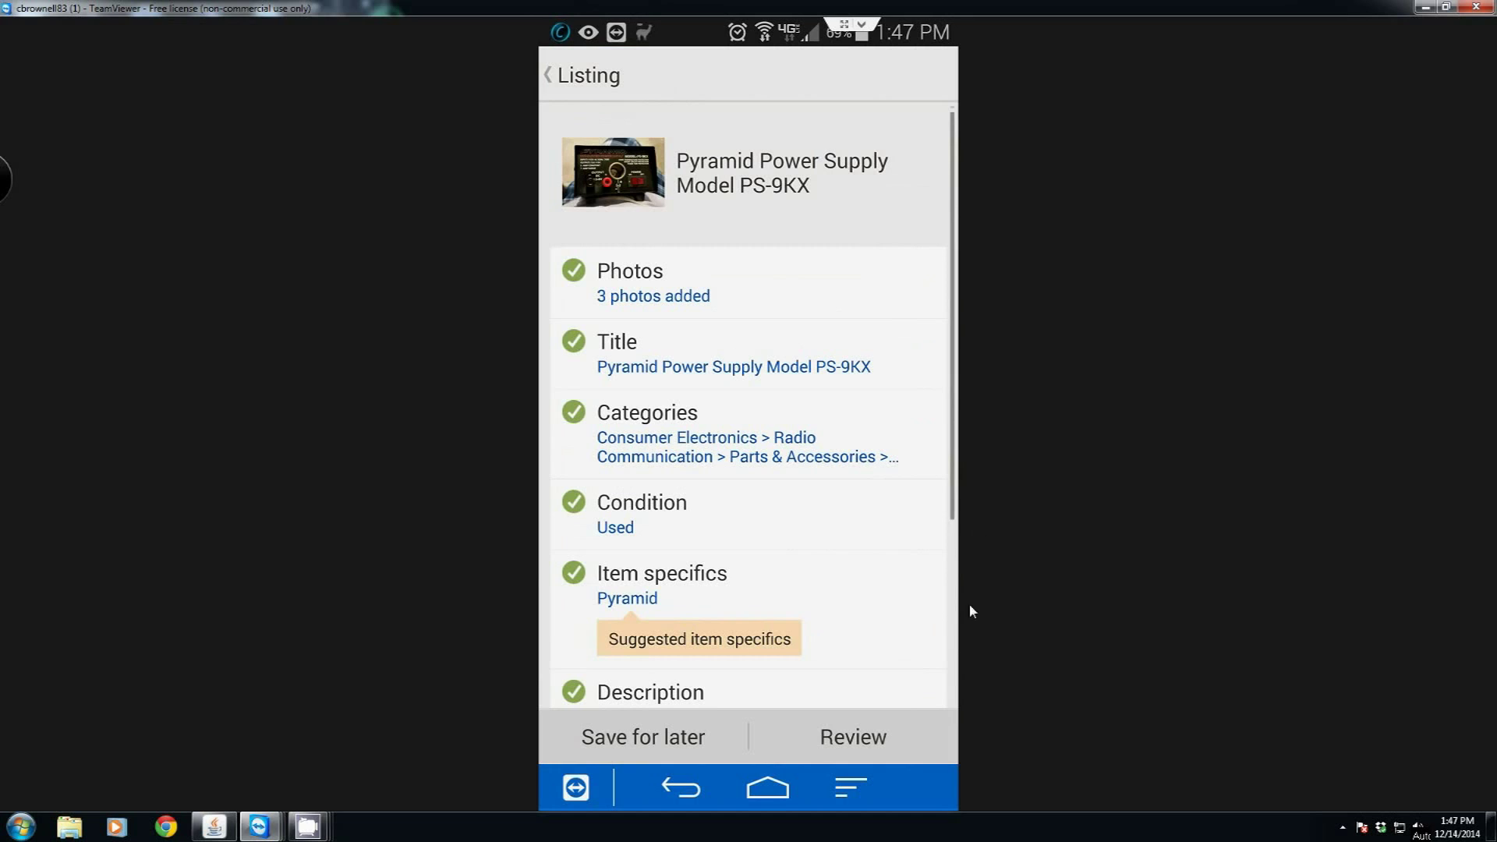
{"action": "scroll", "coordinate": [902, 582], "scroll_direction": "down", "scroll_amount": 5}
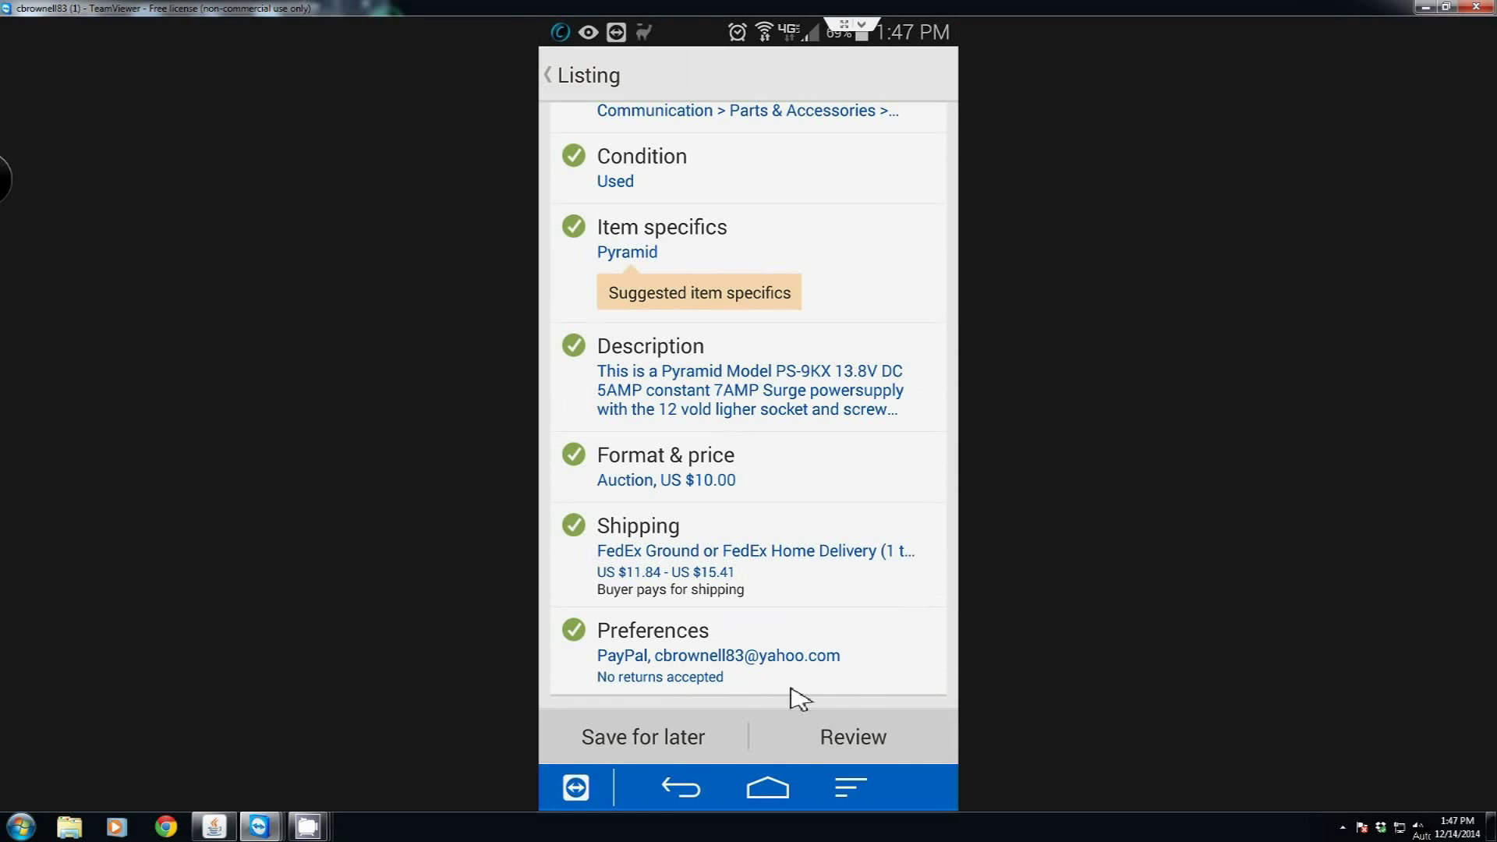
{"action": "left_click", "coordinate": [706, 675]}
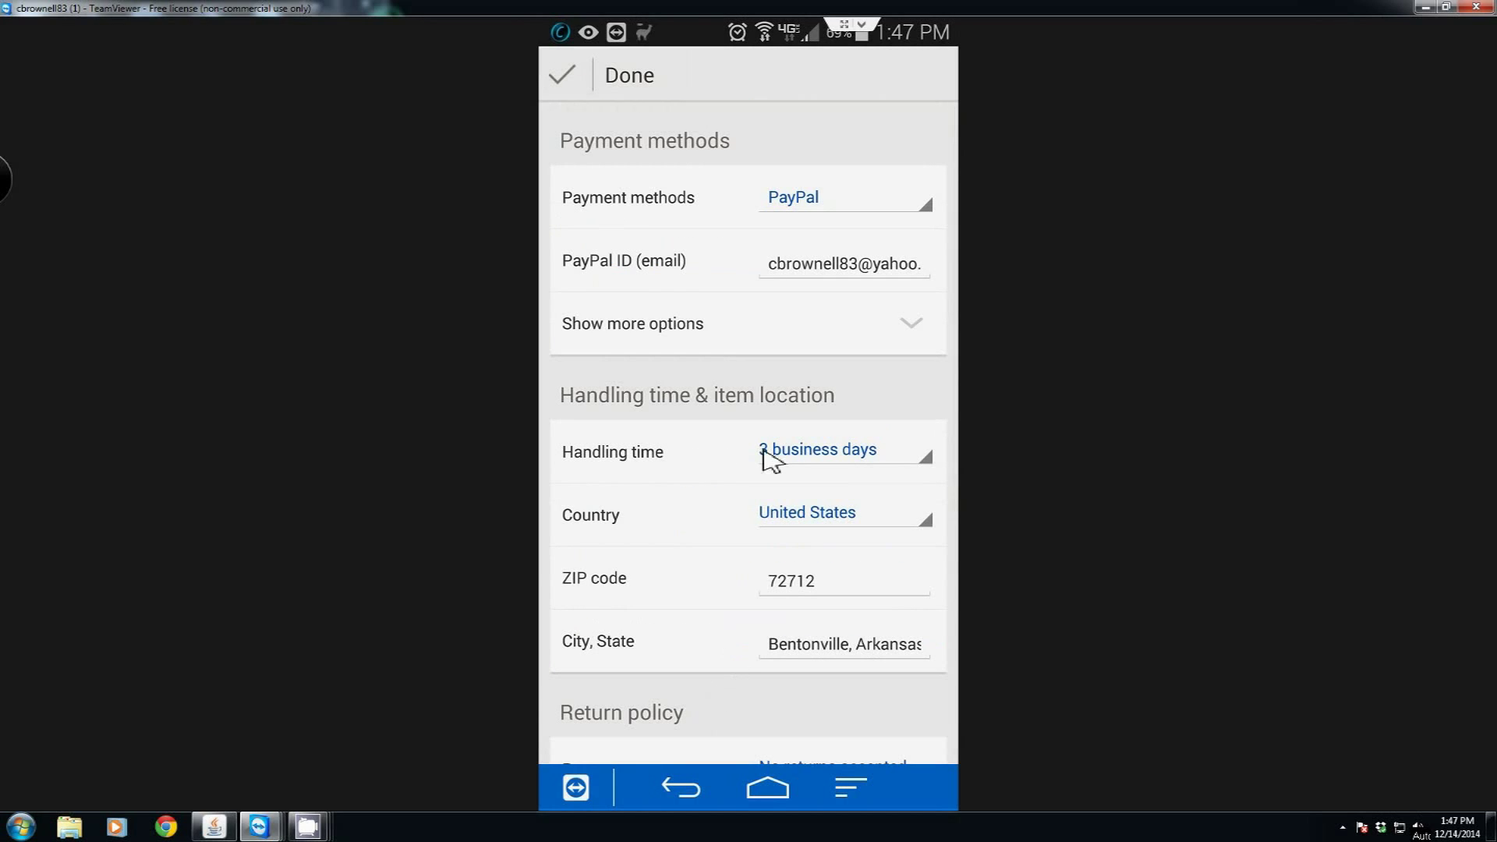
{"action": "left_click", "coordinate": [909, 225]}
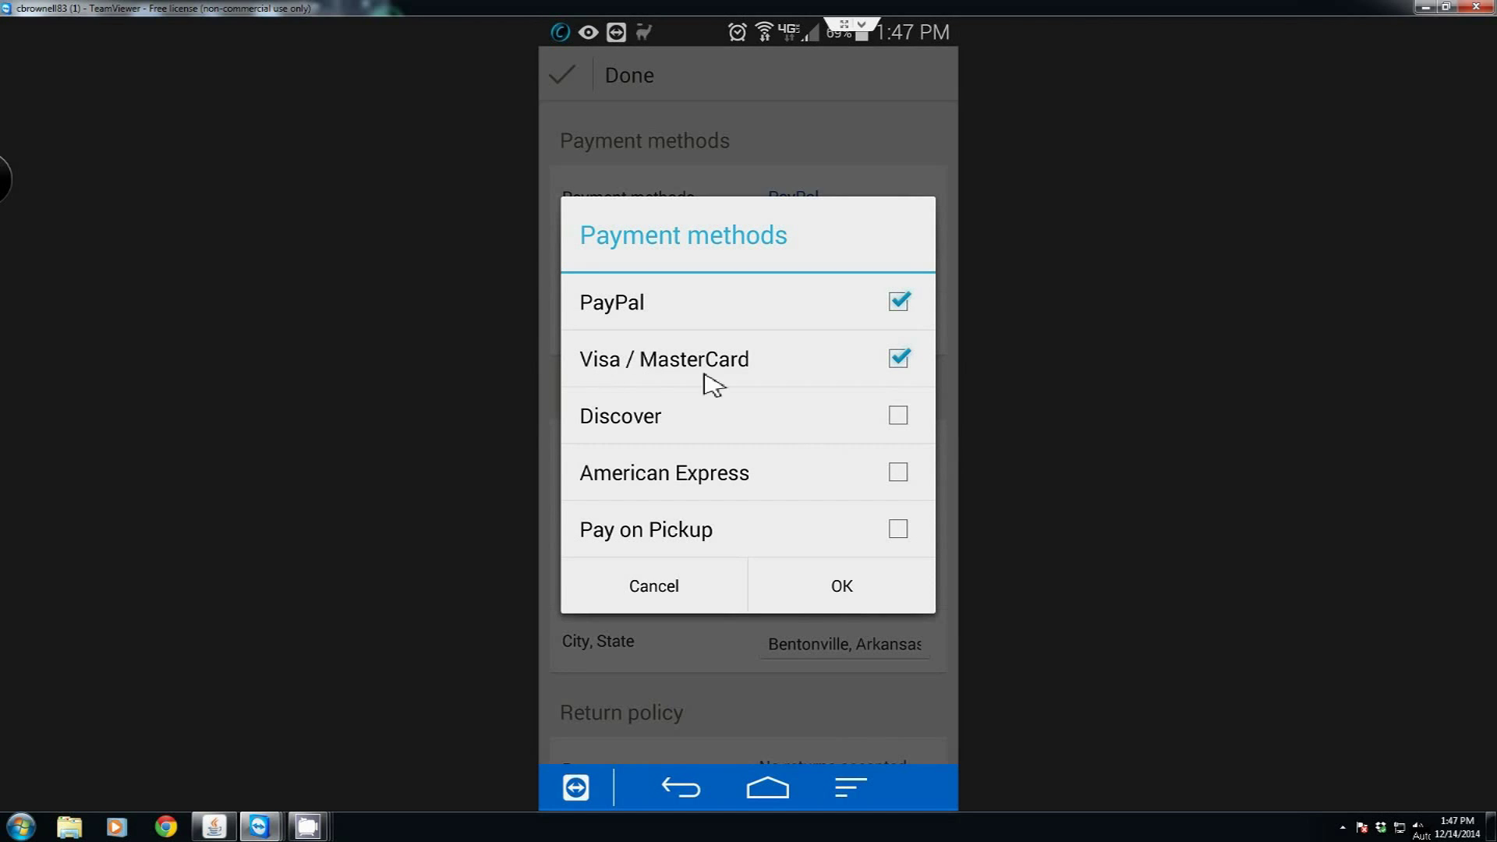
{"action": "left_click", "coordinate": [843, 591]}
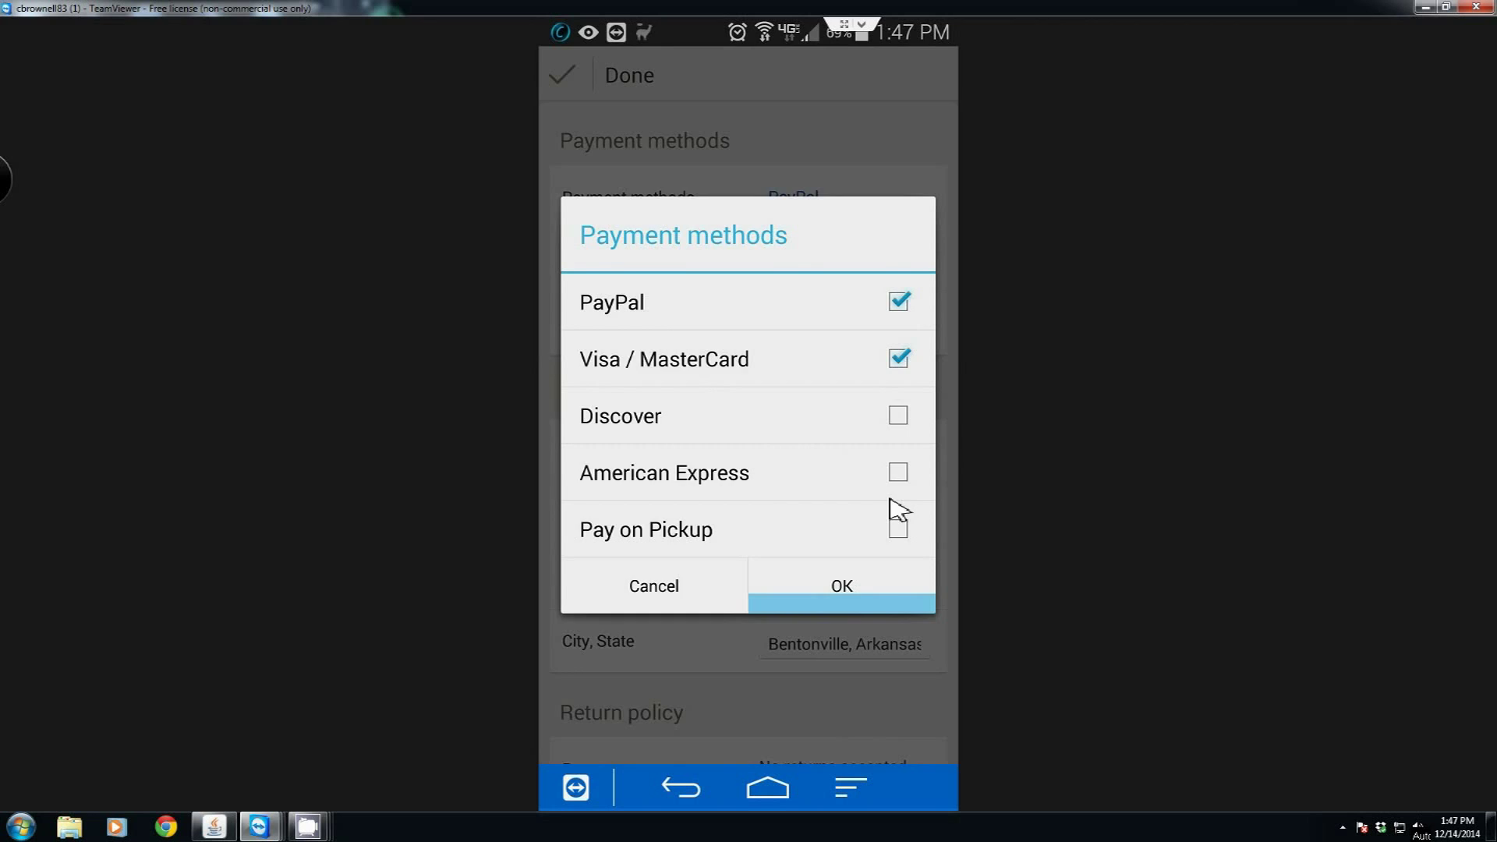
Set the return policy to No returns accepted and save the listing preferences
{"action": "scroll", "coordinate": [780, 530], "scroll_direction": "down", "scroll_amount": 4}
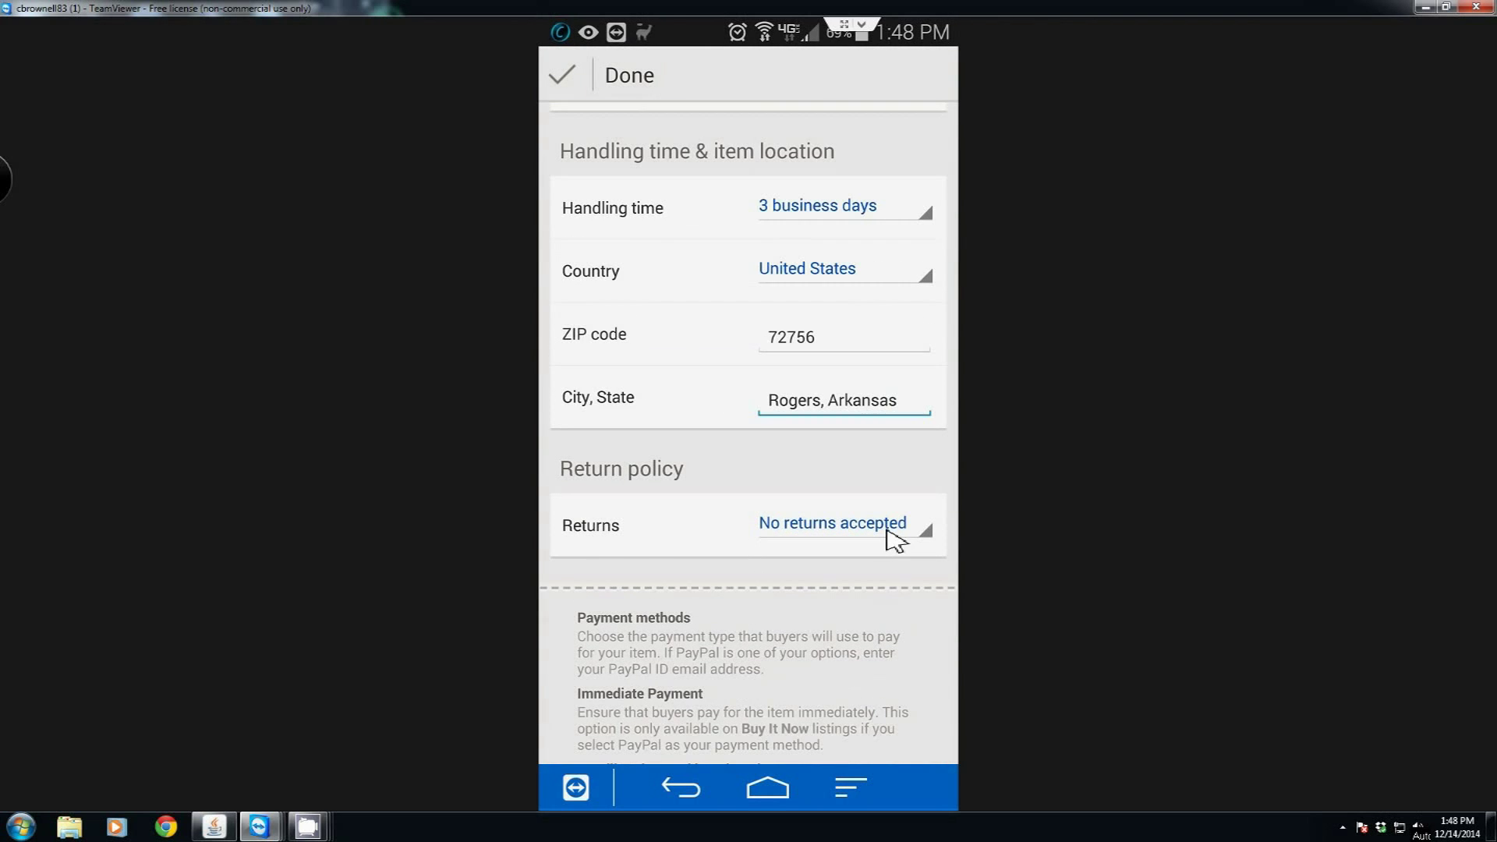
{"action": "left_click", "coordinate": [894, 538]}
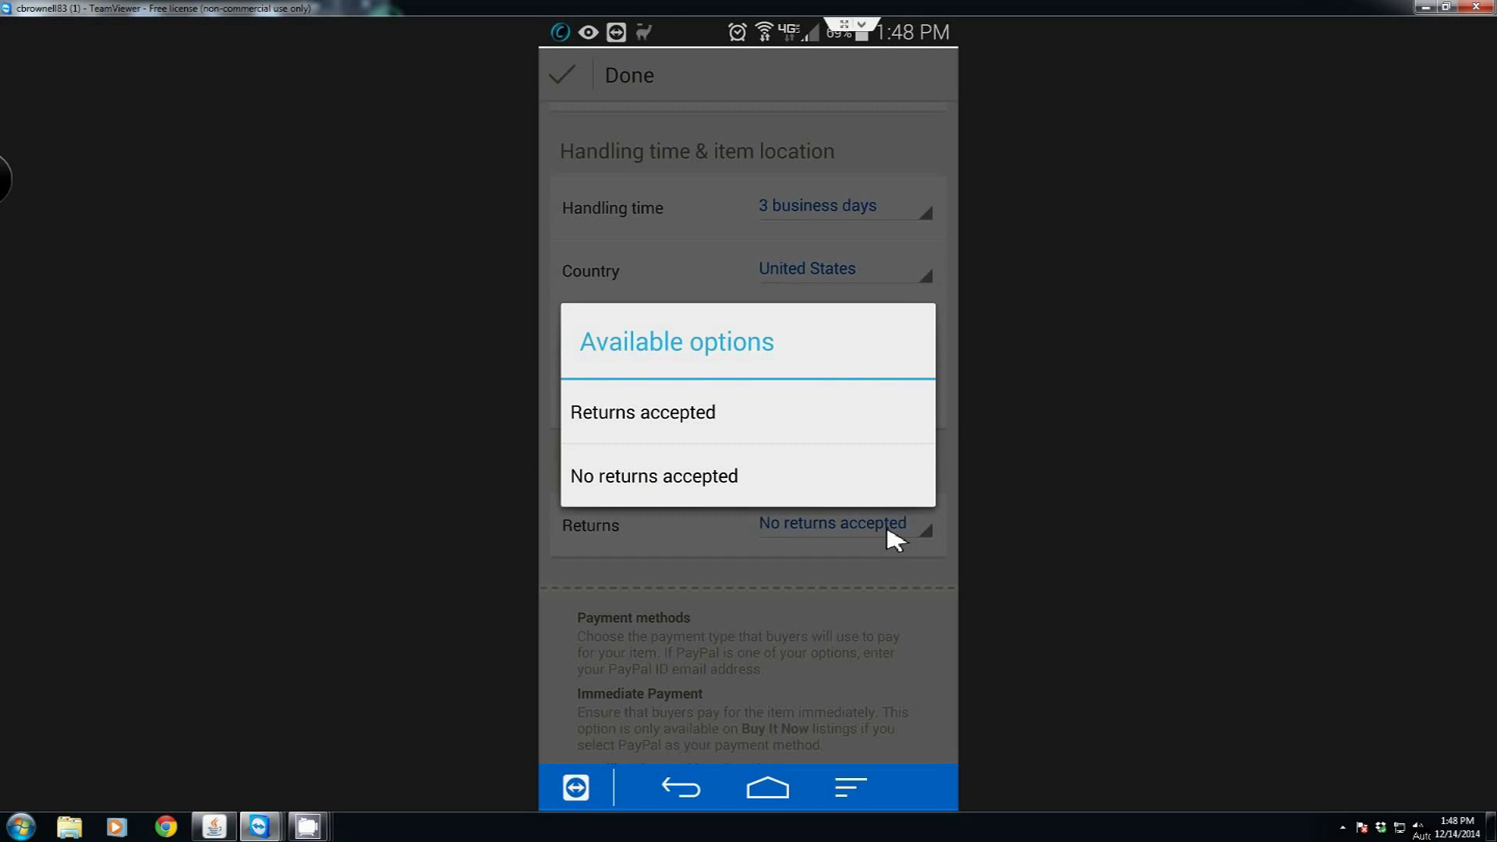
{"action": "left_click", "coordinate": [729, 480]}
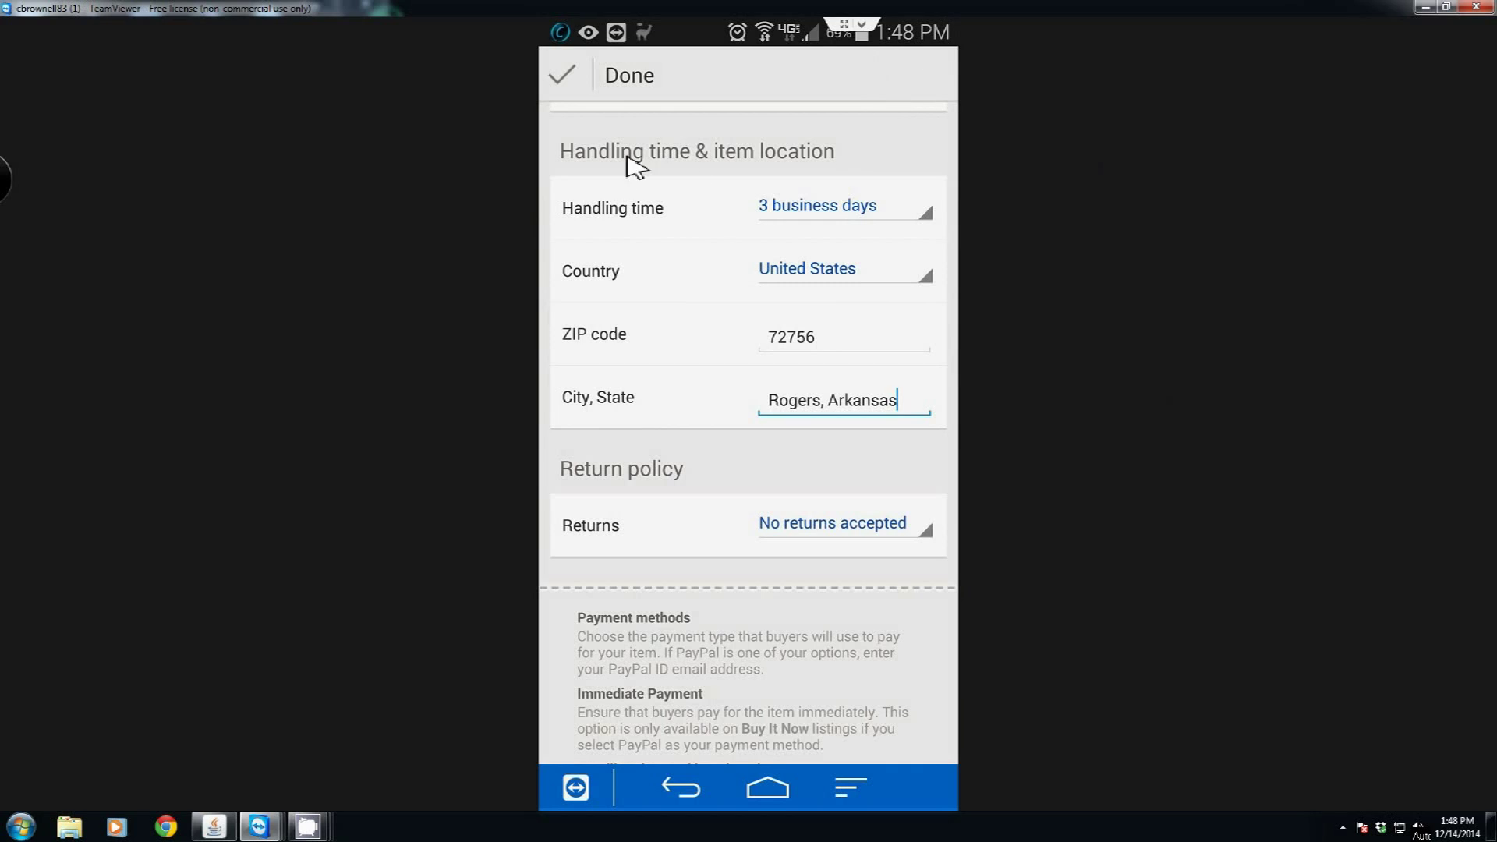
{"action": "left_click", "coordinate": [621, 72]}
{"action": "left_click", "coordinate": [622, 72]}
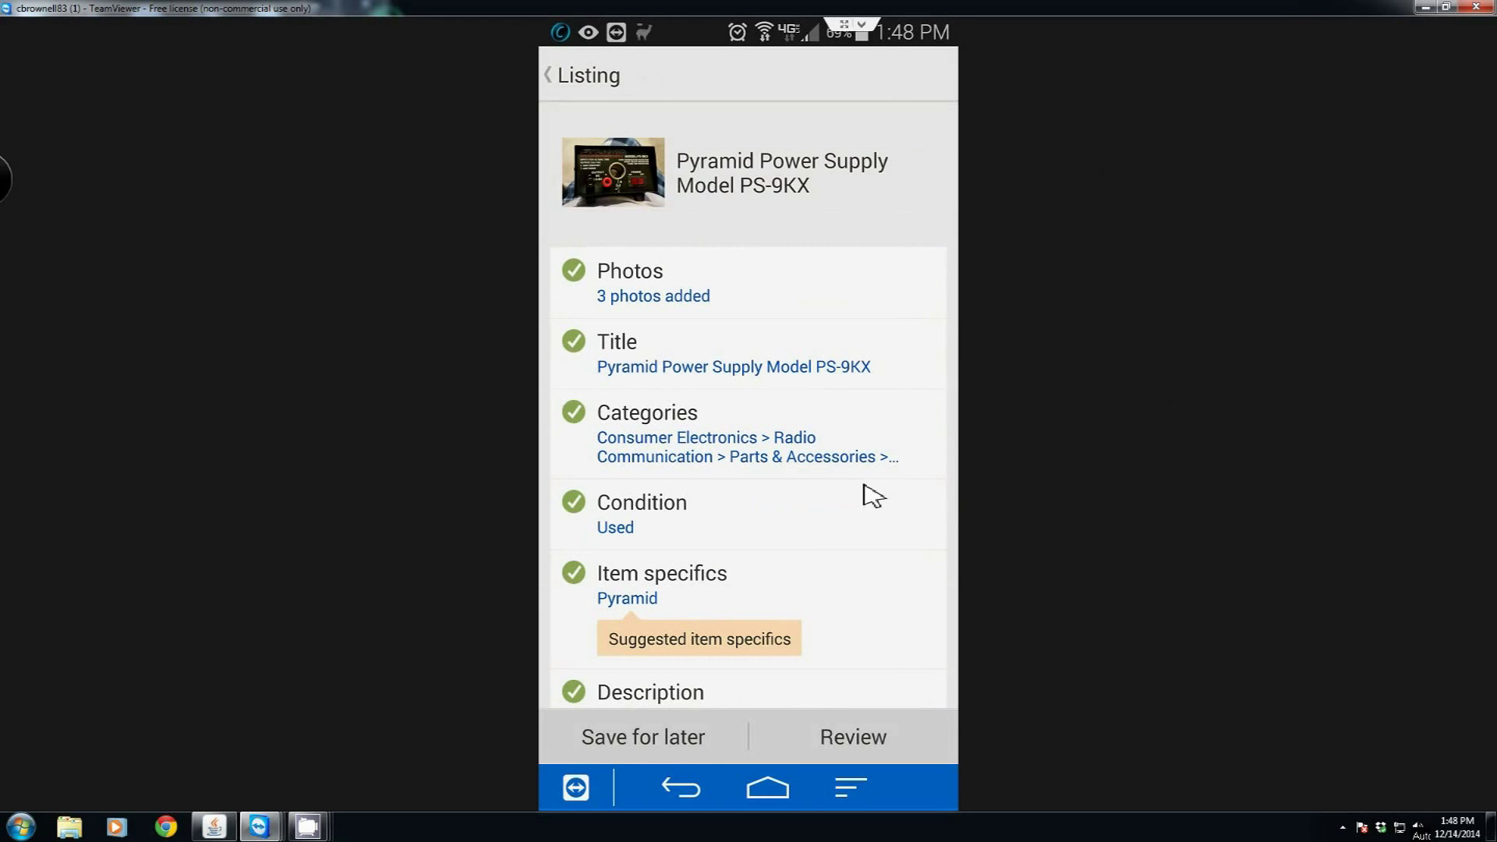
Check the completed listing sections, review the listing fees and list the item for sale
{"action": "scroll", "coordinate": [923, 462], "scroll_direction": "down", "scroll_amount": 5}
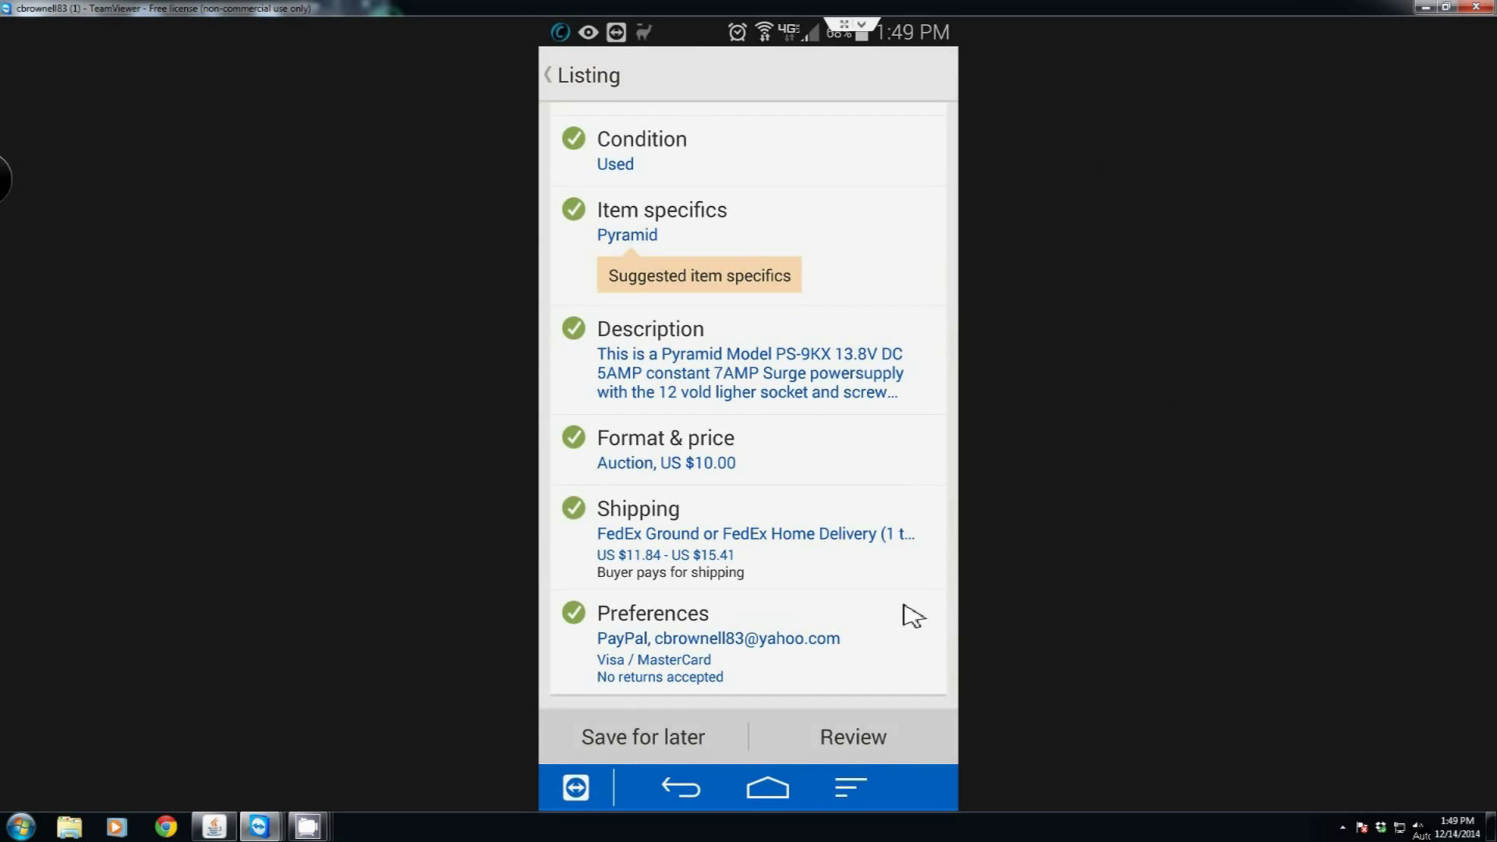
{"action": "scroll", "coordinate": [912, 616], "scroll_direction": "up", "scroll_amount": 5}
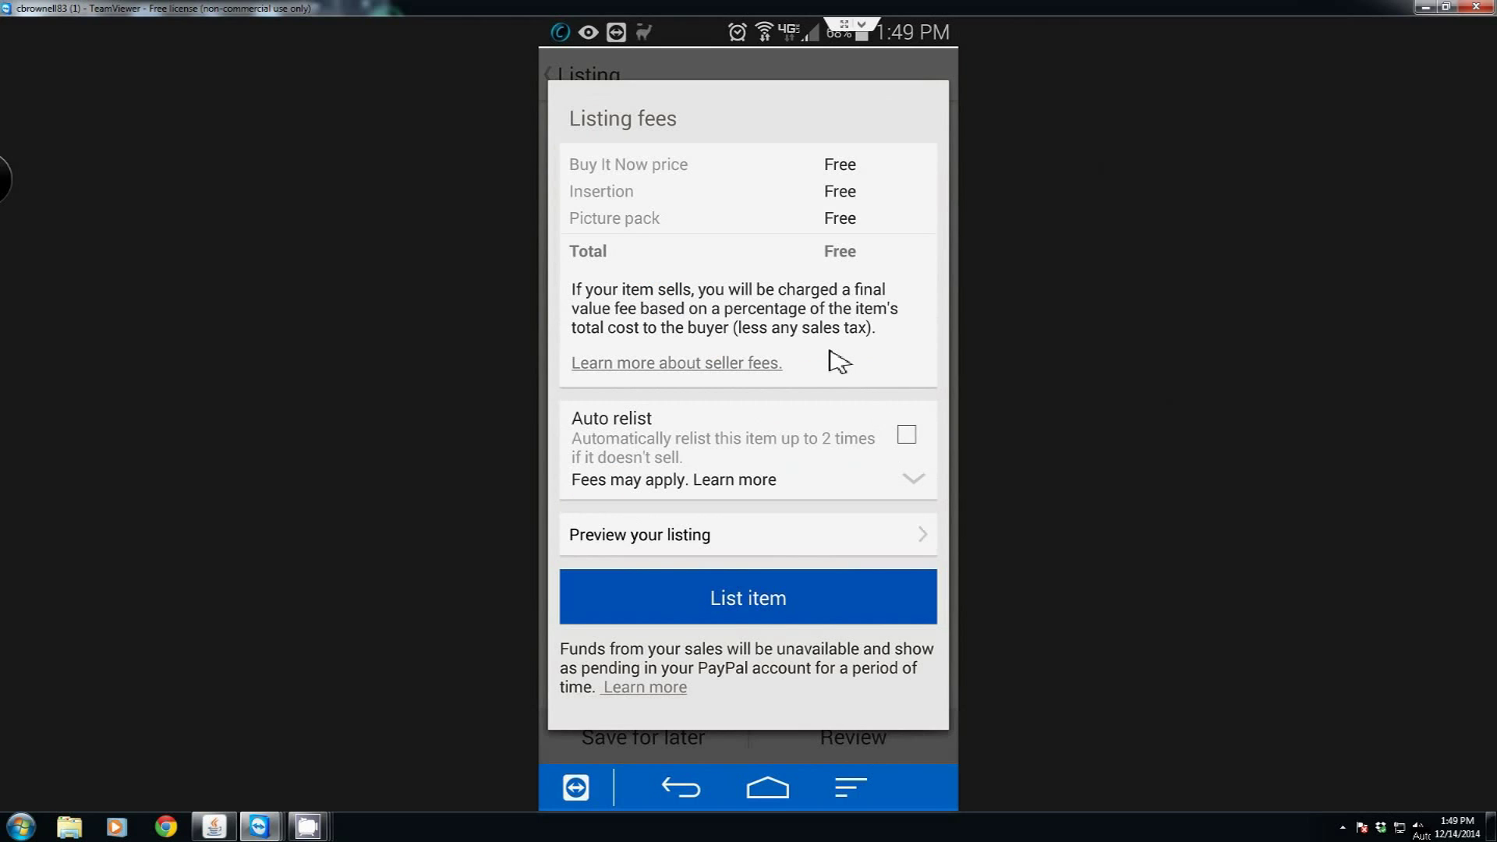
{"action": "left_click", "coordinate": [733, 483]}
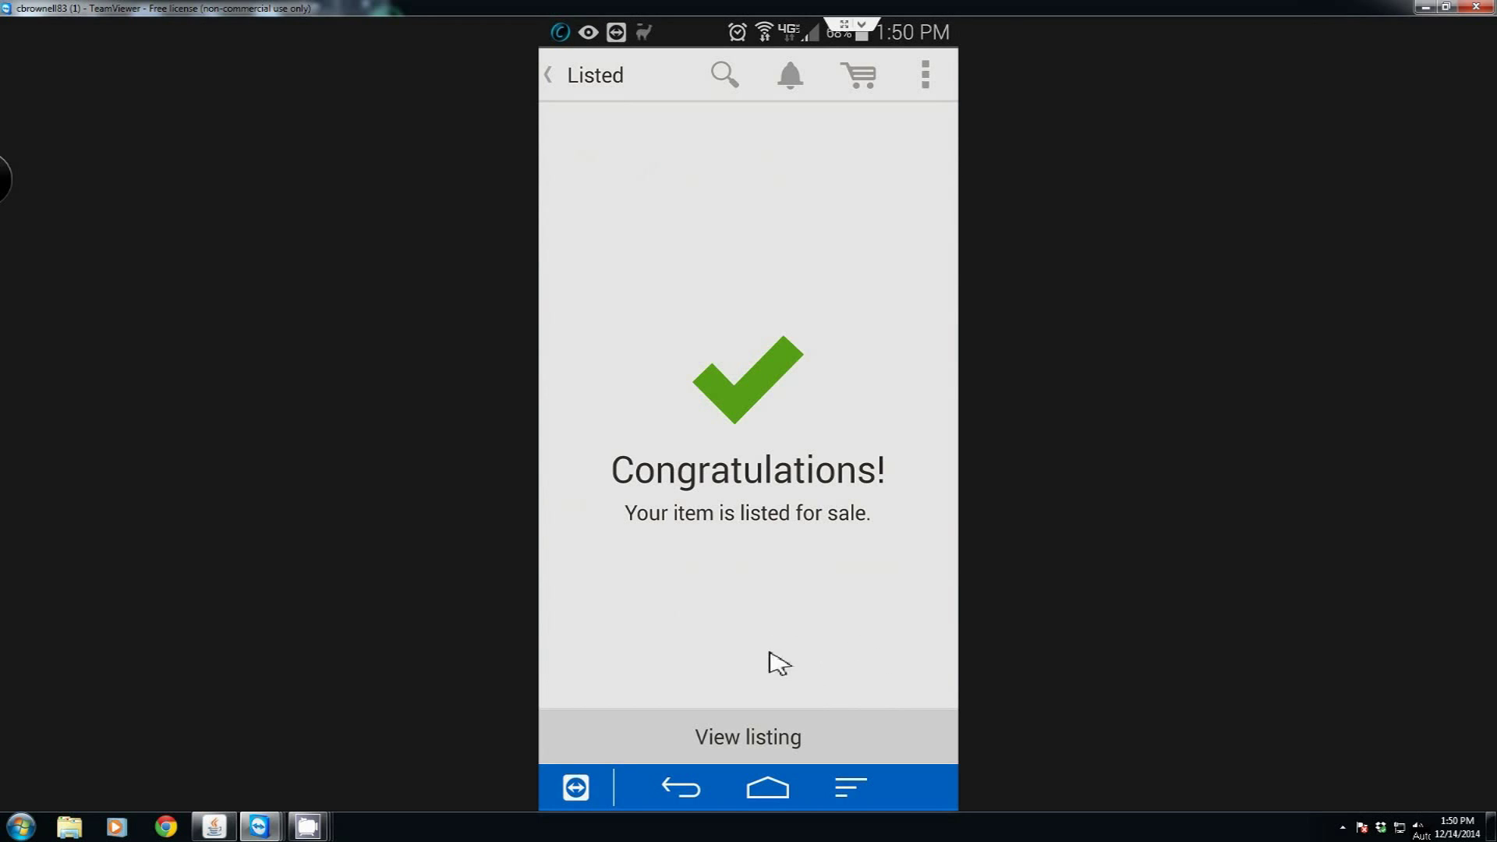
Leave the listing confirmation, return to the eBay home screen and open My eBay
{"action": "left_click", "coordinate": [577, 87]}
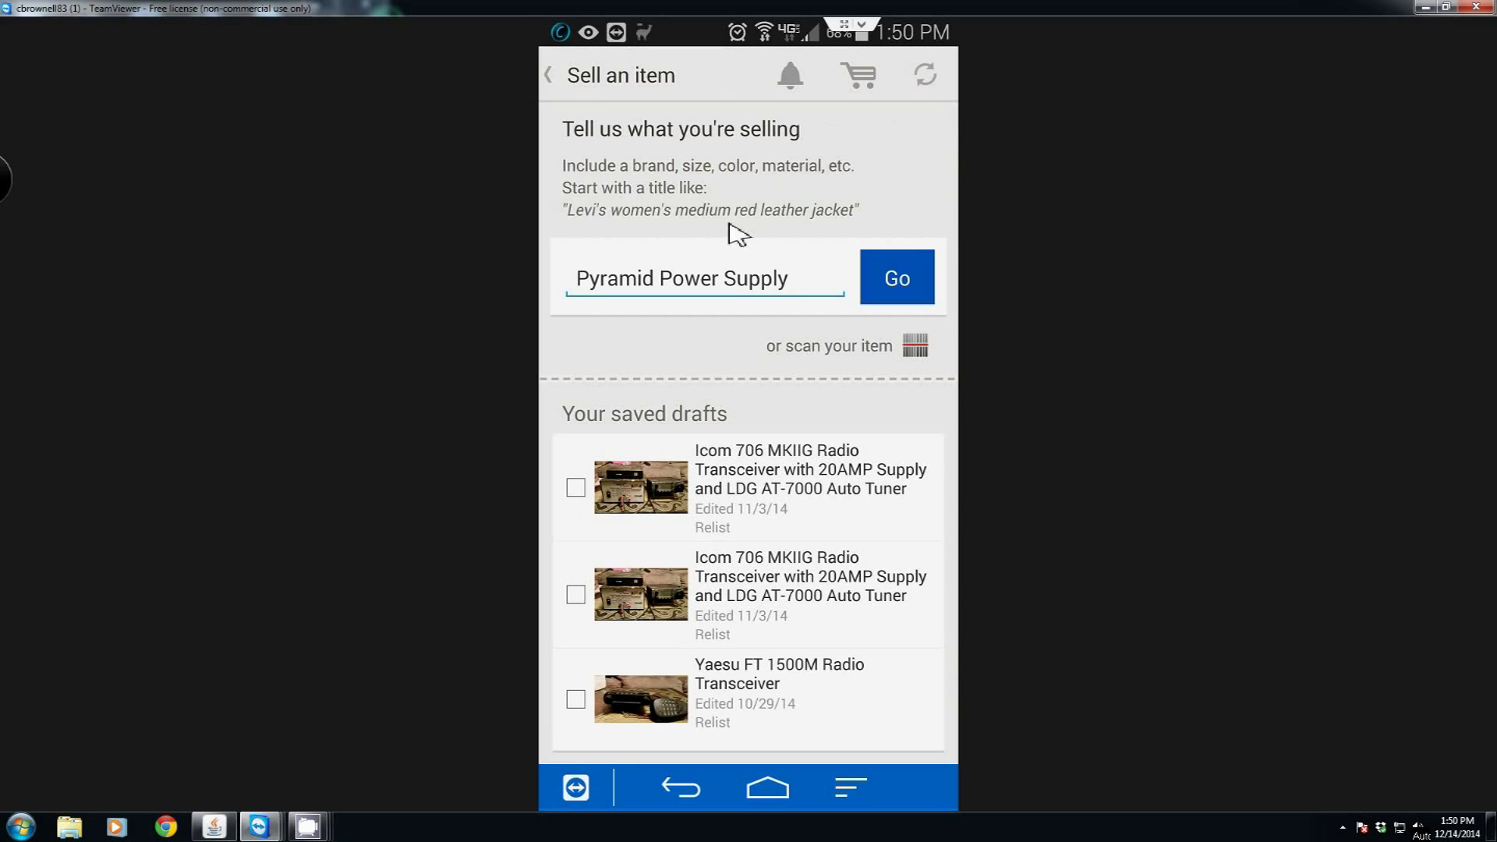
{"action": "left_click", "coordinate": [546, 74]}
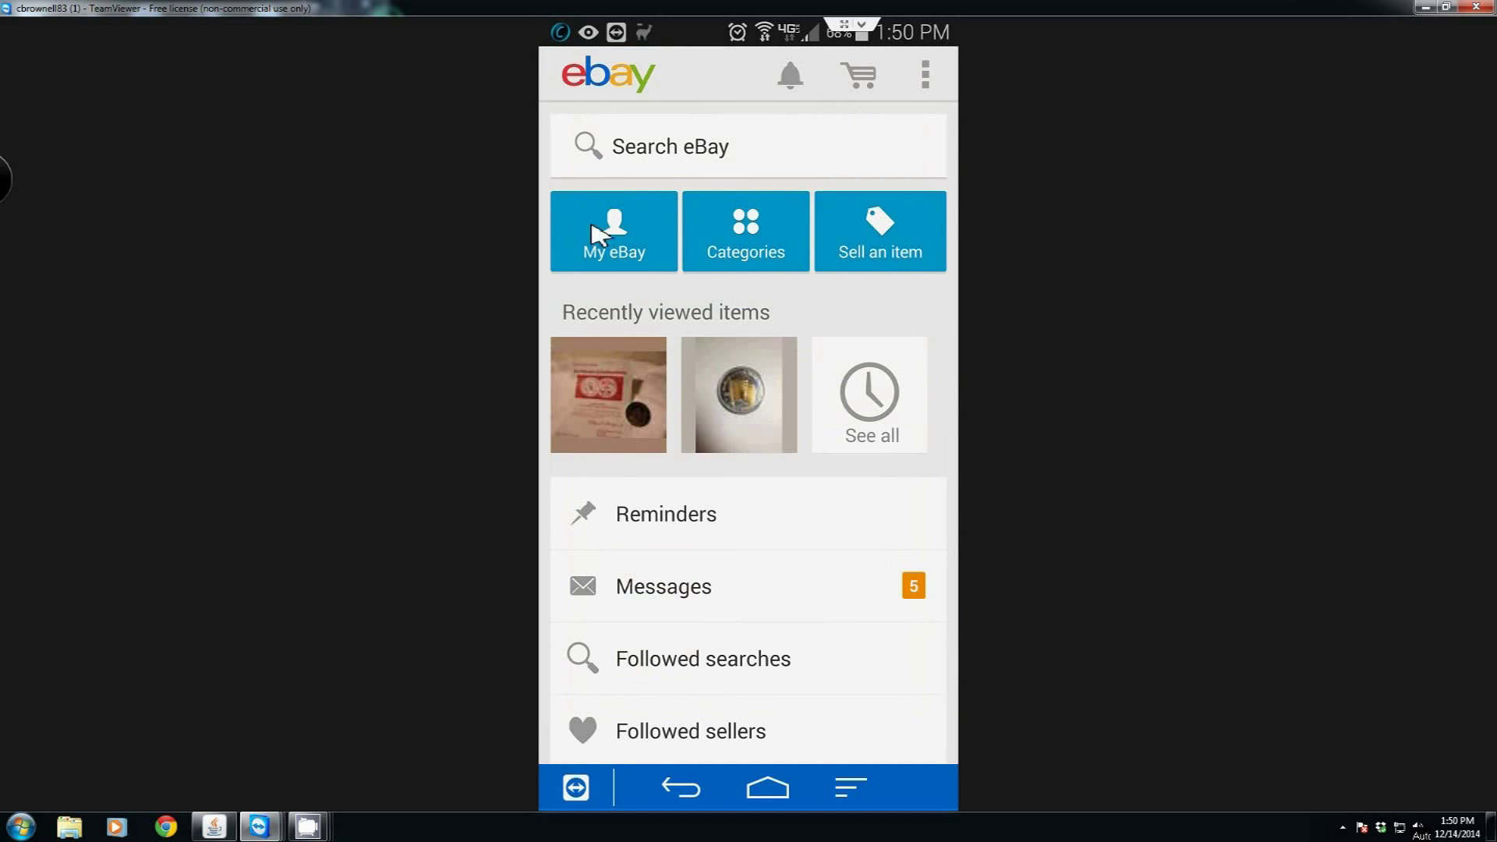
{"action": "left_click", "coordinate": [616, 233]}
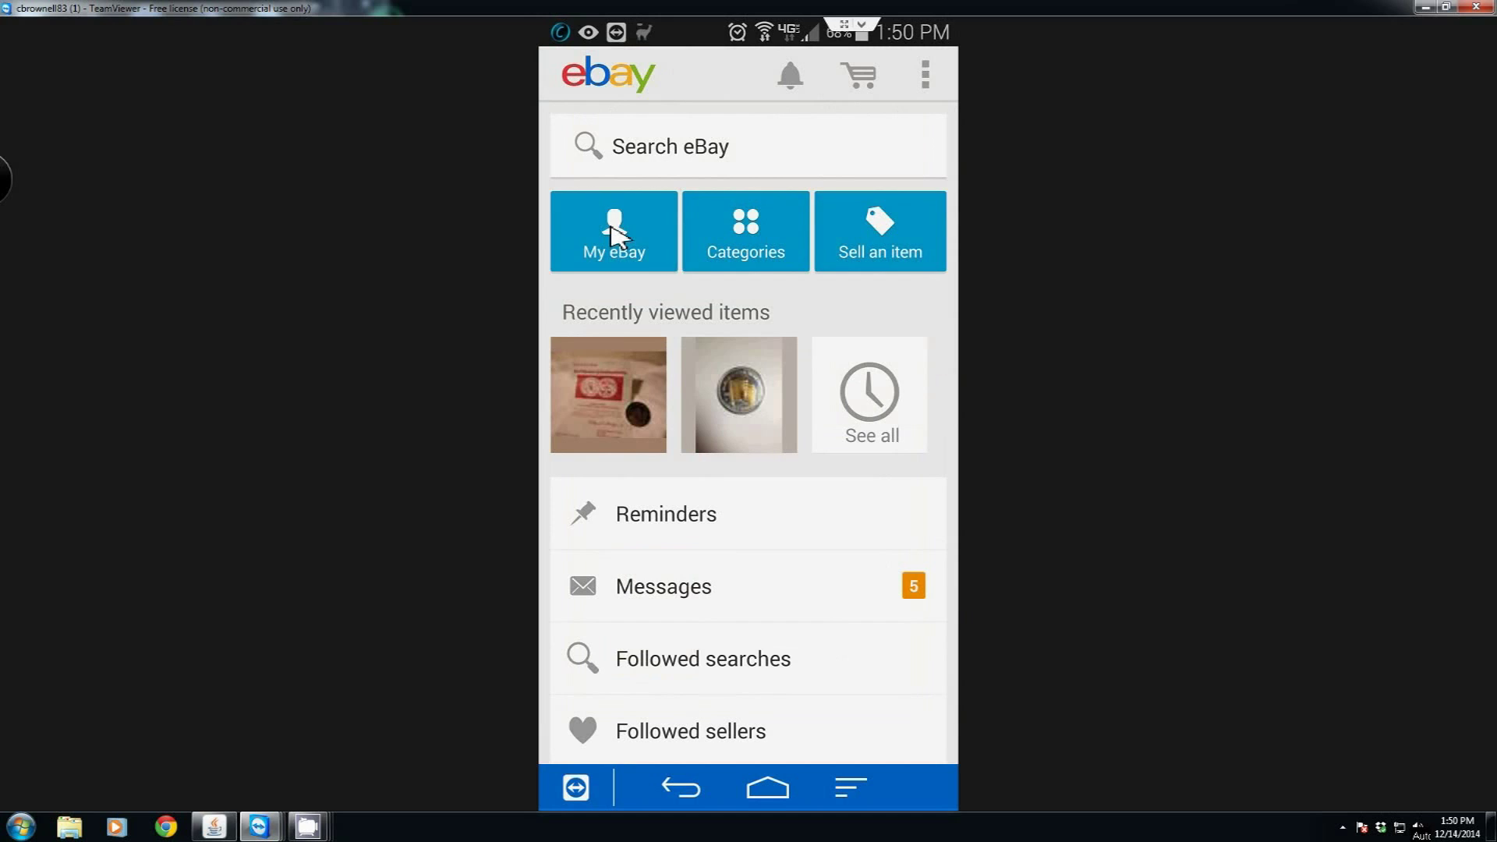